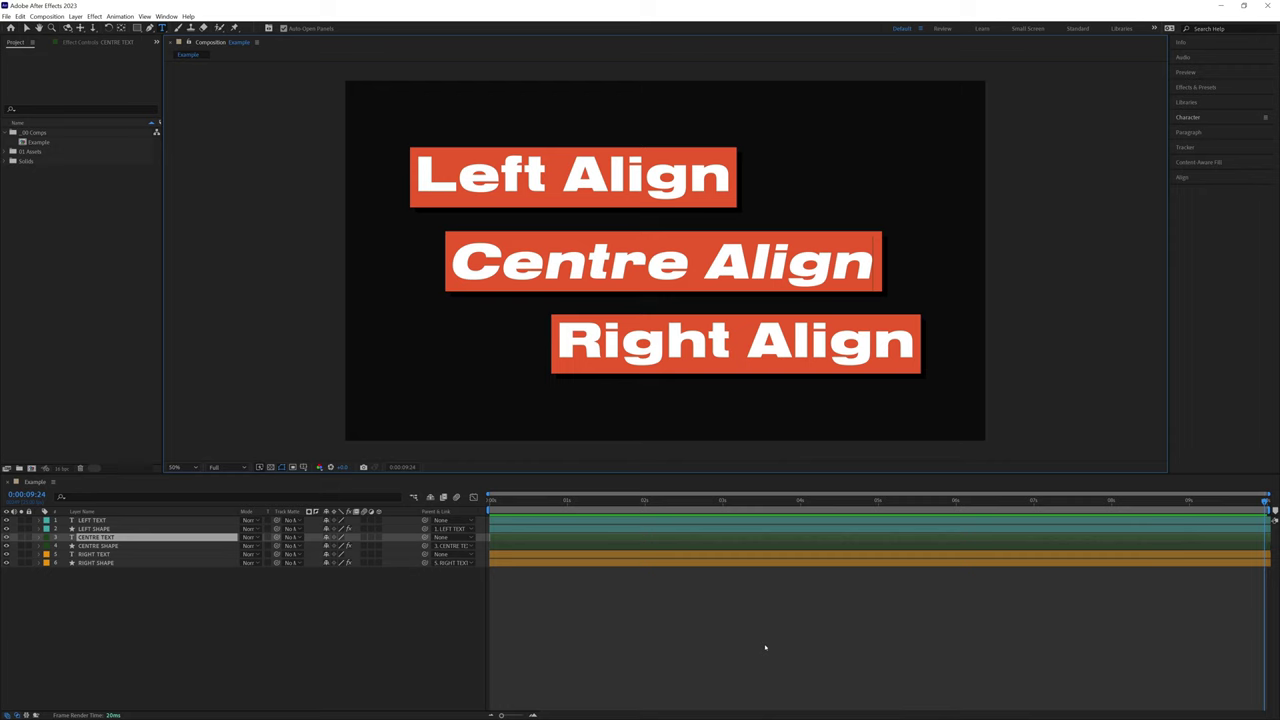
# - Change the centre line to 'Centre Agggg' and test-type 'fff' into Right Align, then remove it
pyautogui.press('BackSpace')
pyautogui.press('BackSpace')
pyautogui.press('BackSpace')
pyautogui.press('BackSpace')
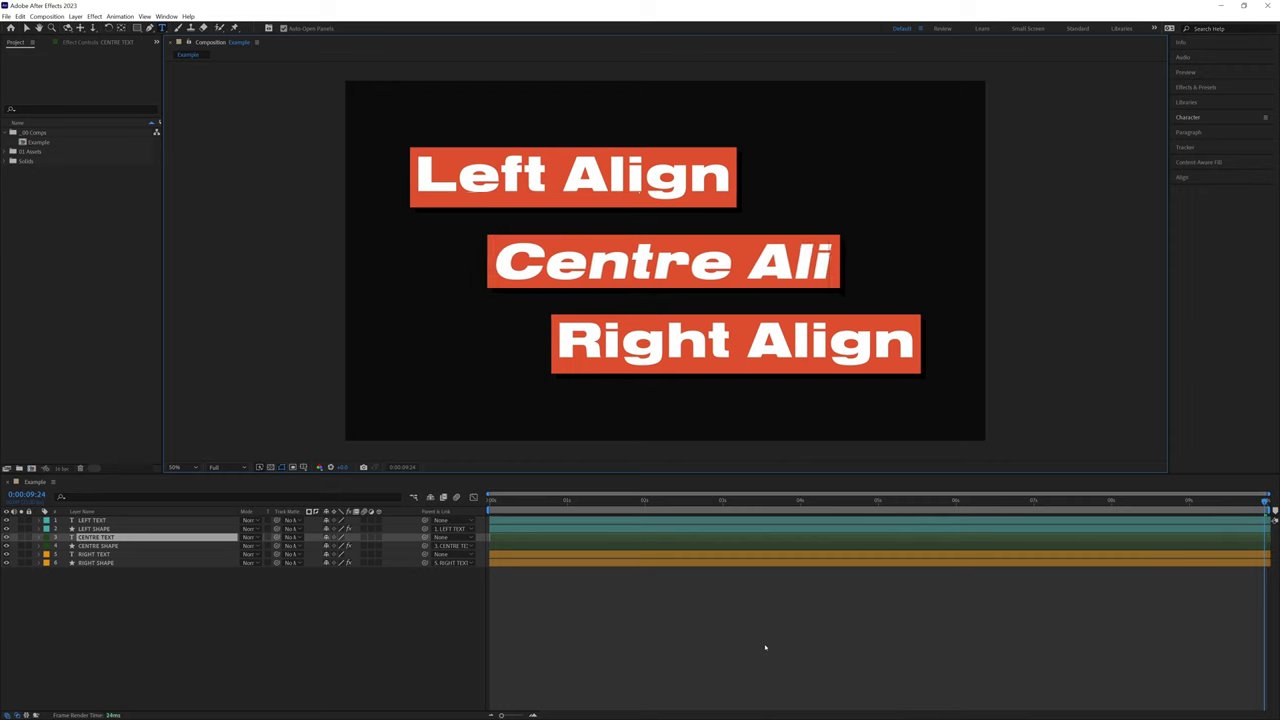
pyautogui.write('gggg')
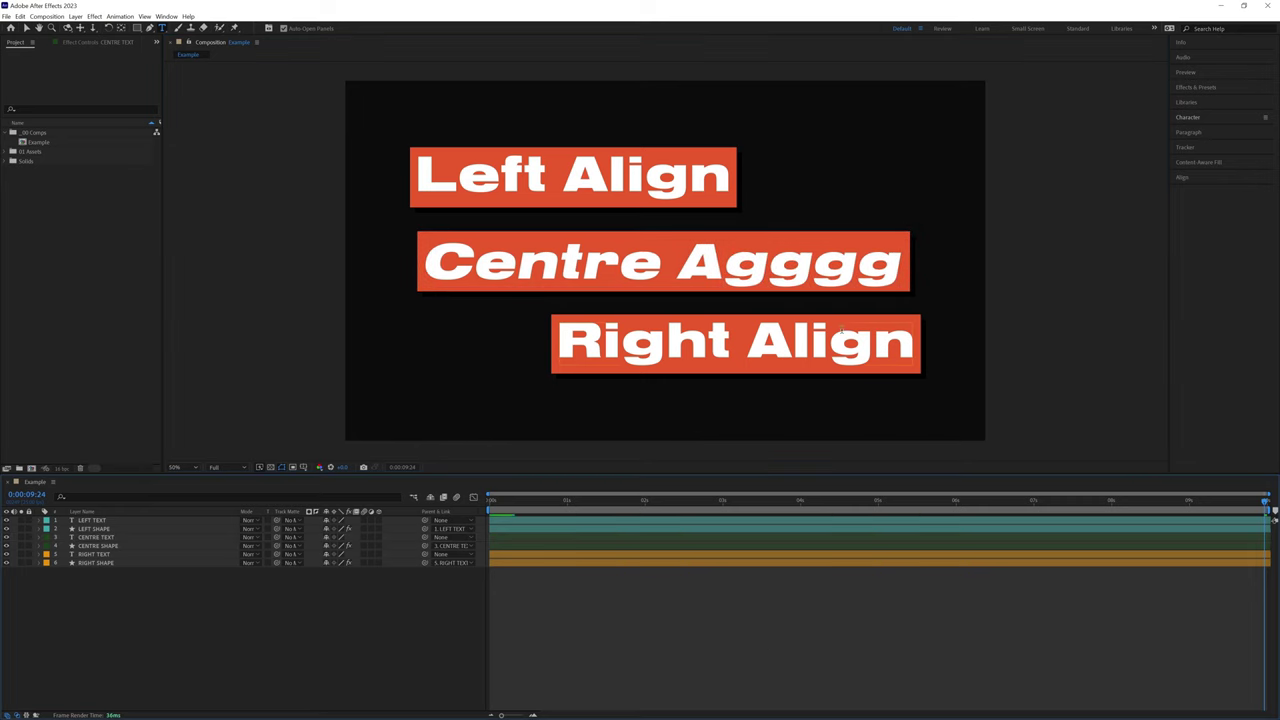
pyautogui.click(821, 355)
pyautogui.write('fff')
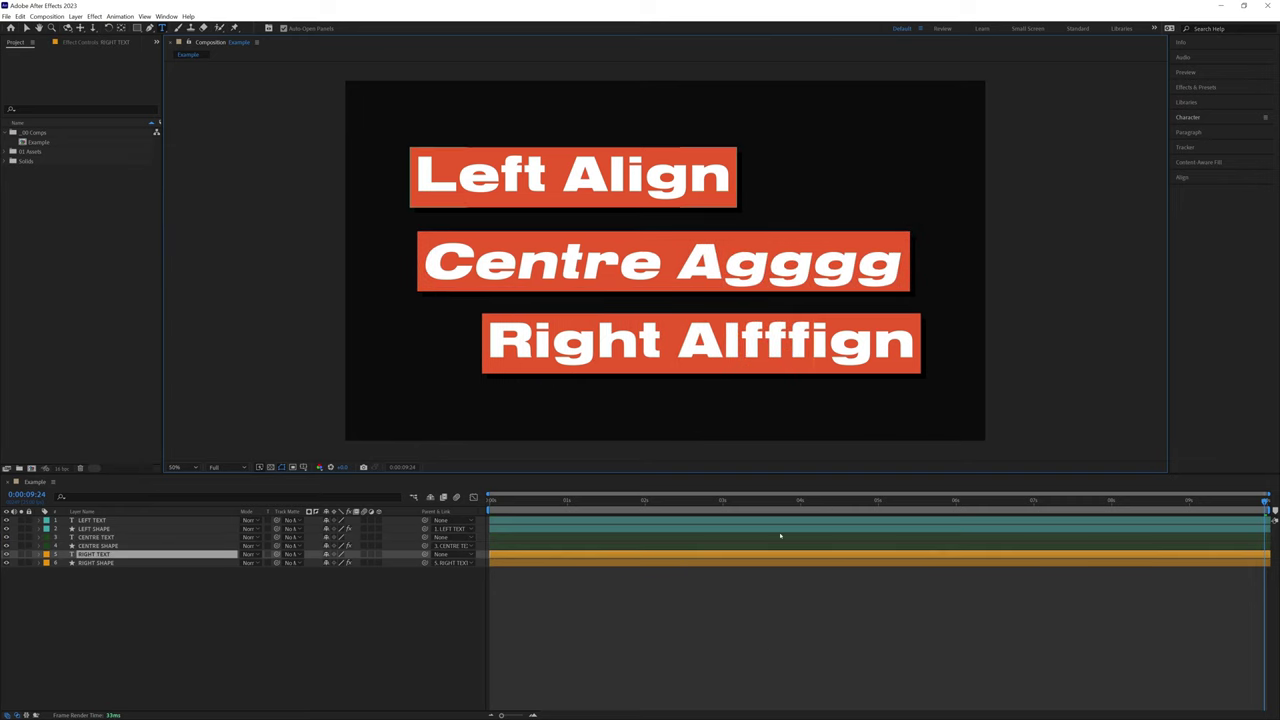
pyautogui.press('BackSpace')
pyautogui.press('BackSpace')
pyautogui.press('BackSpace')
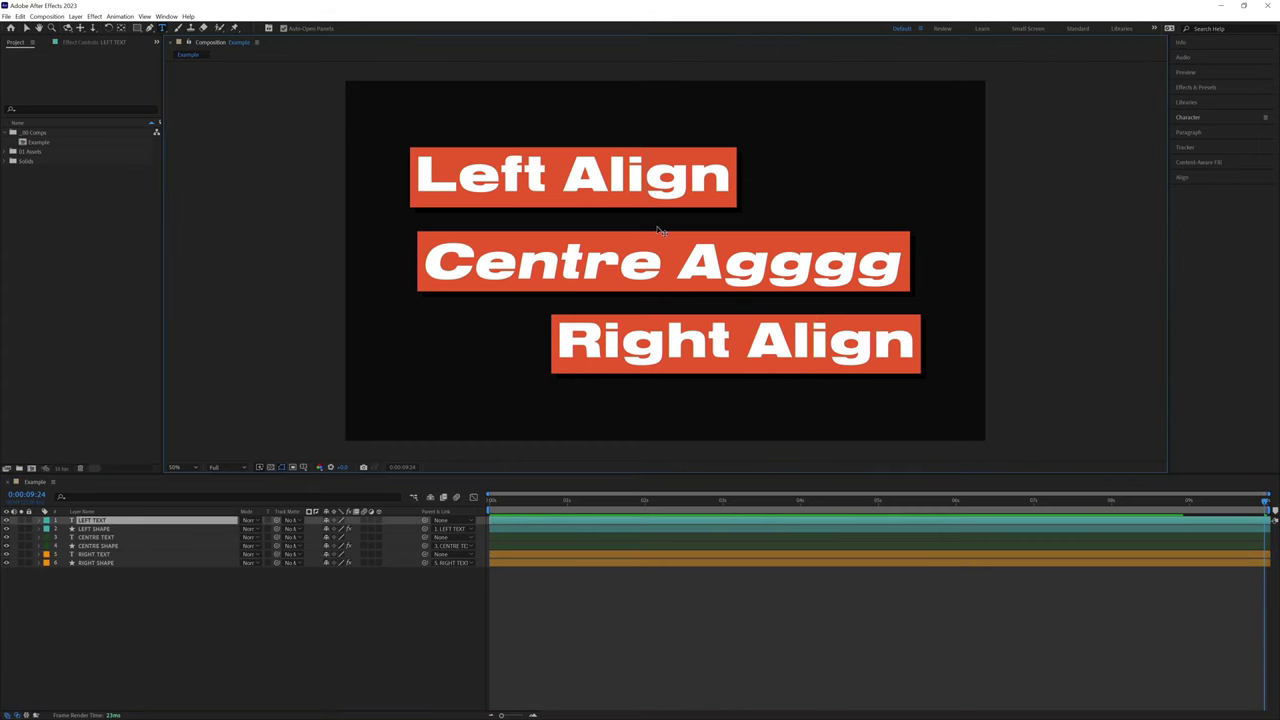
# - Type 'gggg' into Left Align, delete it to restore the text, and deselect the layer
pyautogui.write('gggg')
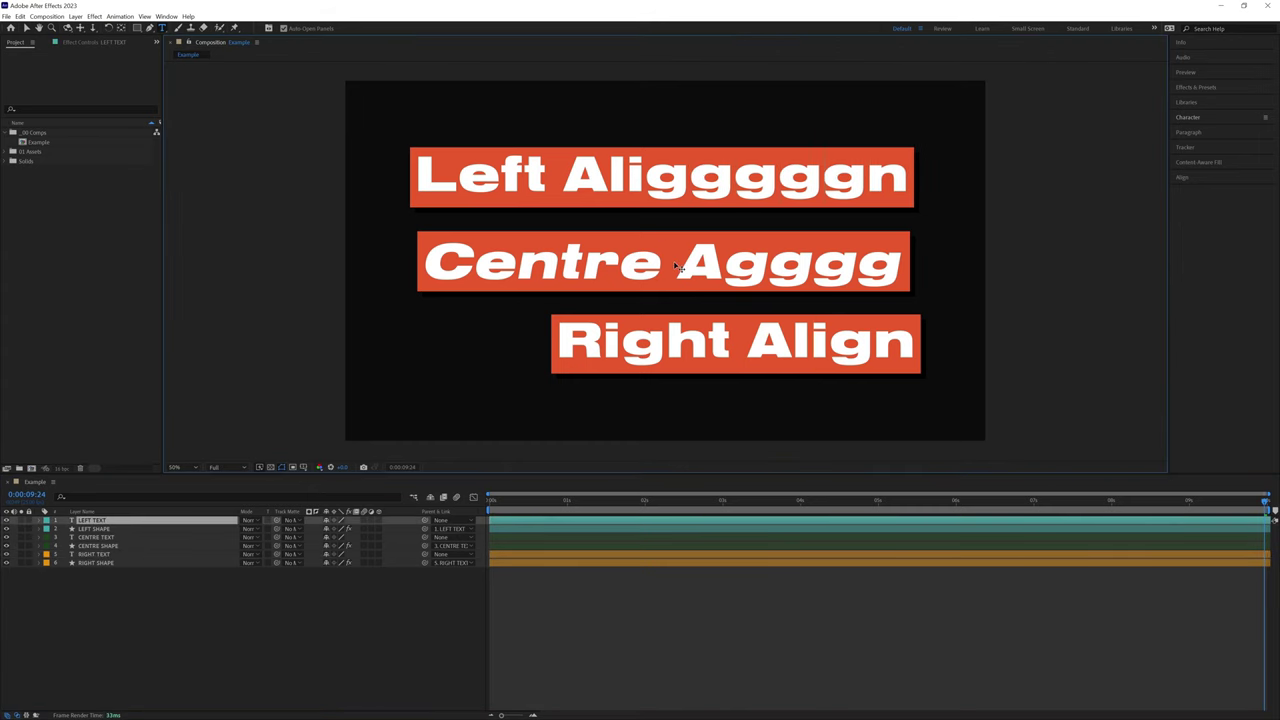
pyautogui.press('BackSpace')
pyautogui.press('BackSpace')
pyautogui.press('BackSpace')
pyautogui.press('BackSpace')
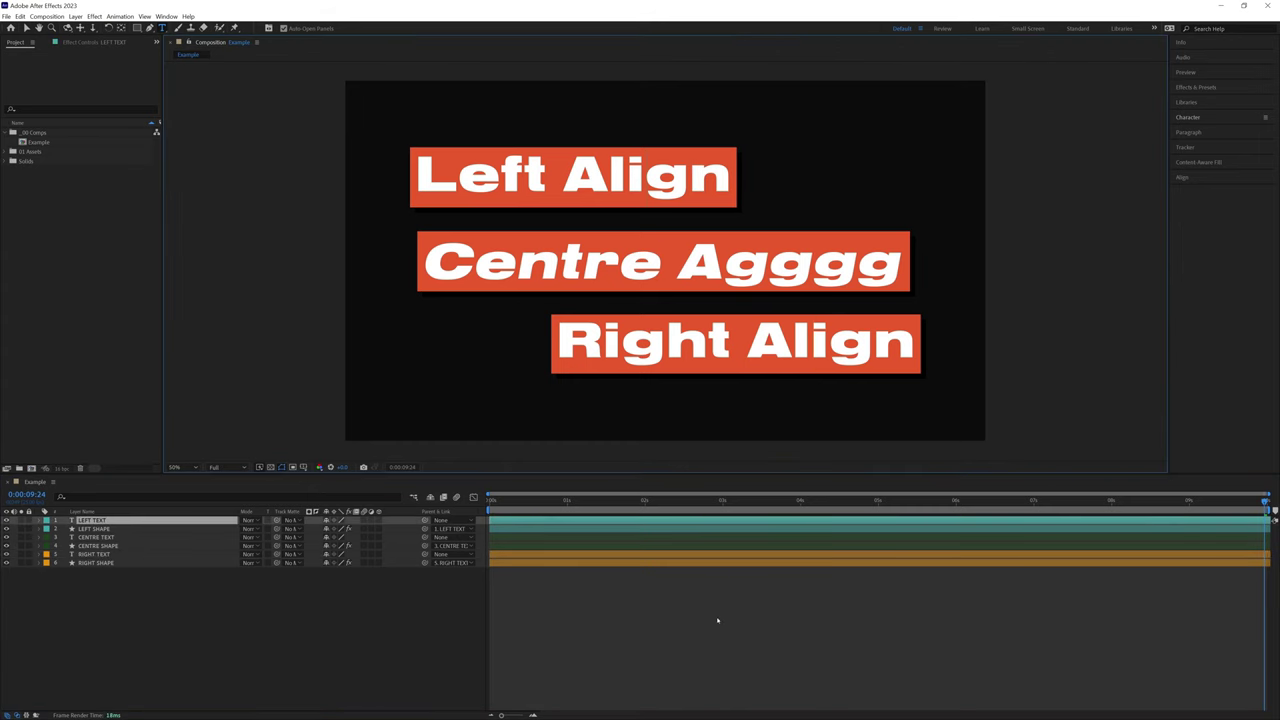
pyautogui.click(717, 621)
pyautogui.click(125, 401)
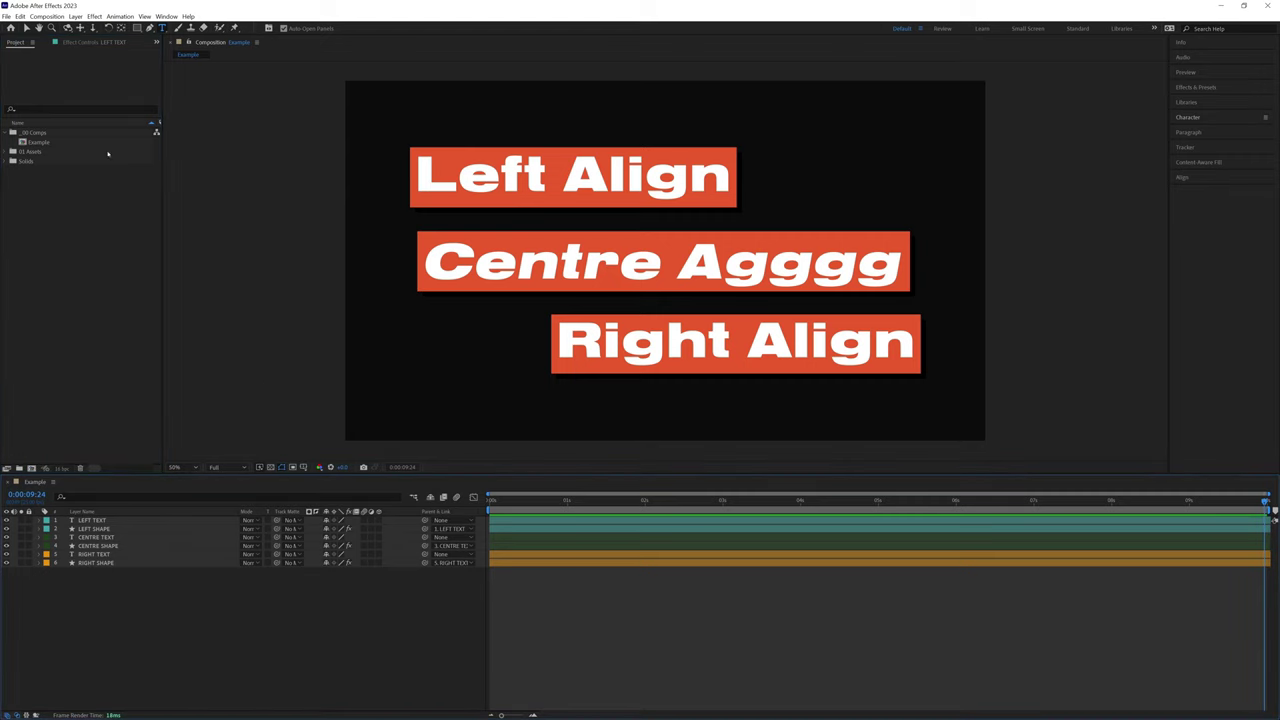
# - Create a new composition, Comp 1, with a text layer reading 'Motion Caddy'
pyautogui.click(32, 469)
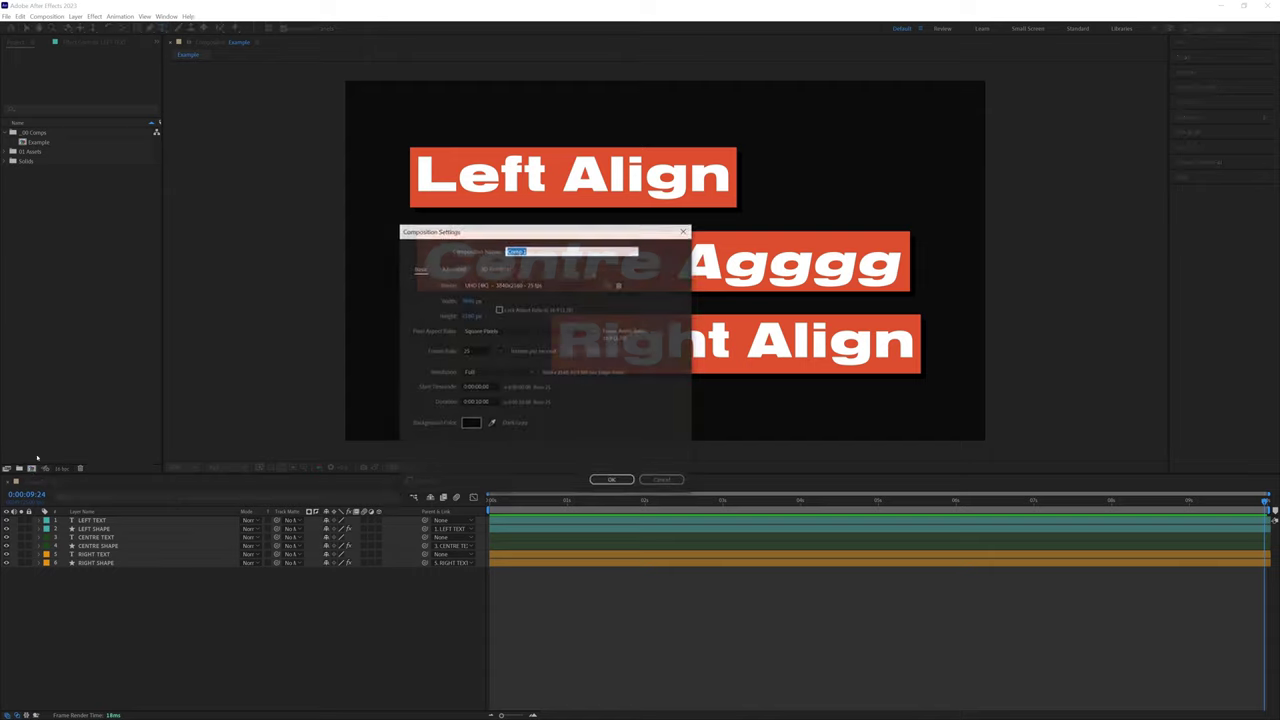
pyautogui.click(610, 480)
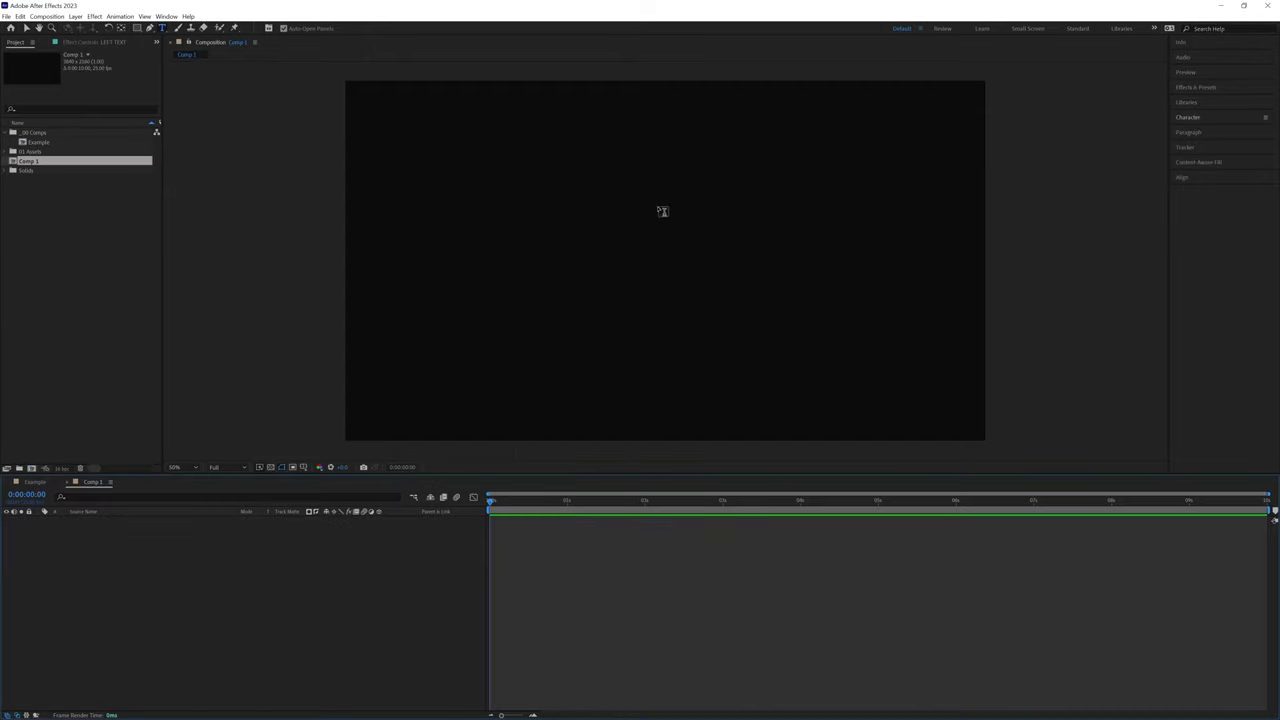
pyautogui.press('v')
pyautogui.hotkey('ctrl', 't')
pyautogui.click(656, 253)
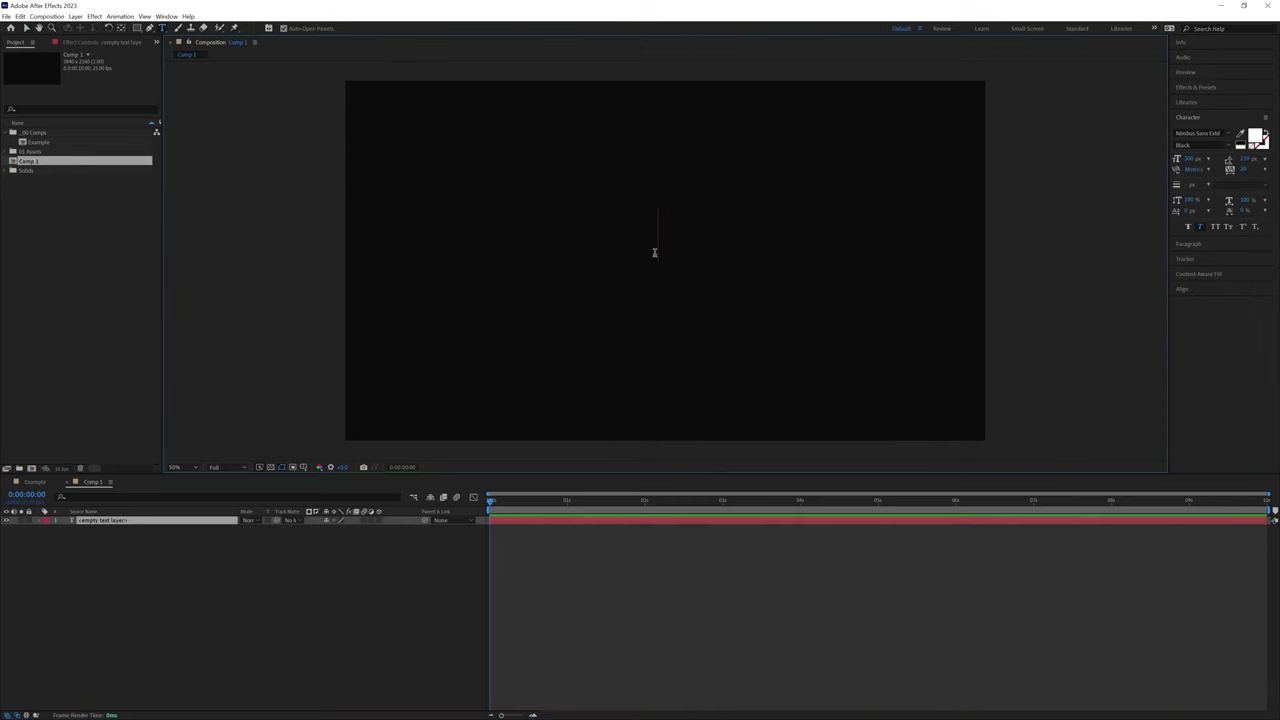
pyautogui.write('Motion Caddy')
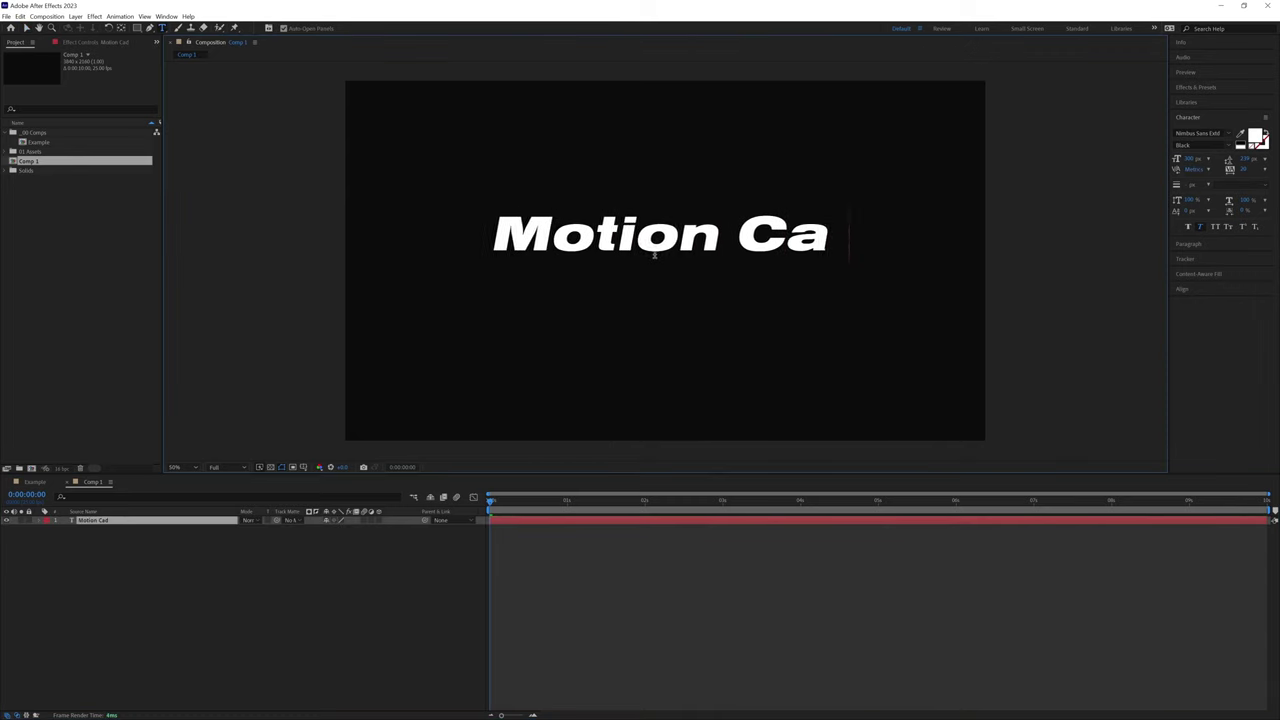
pyautogui.click(126, 543)
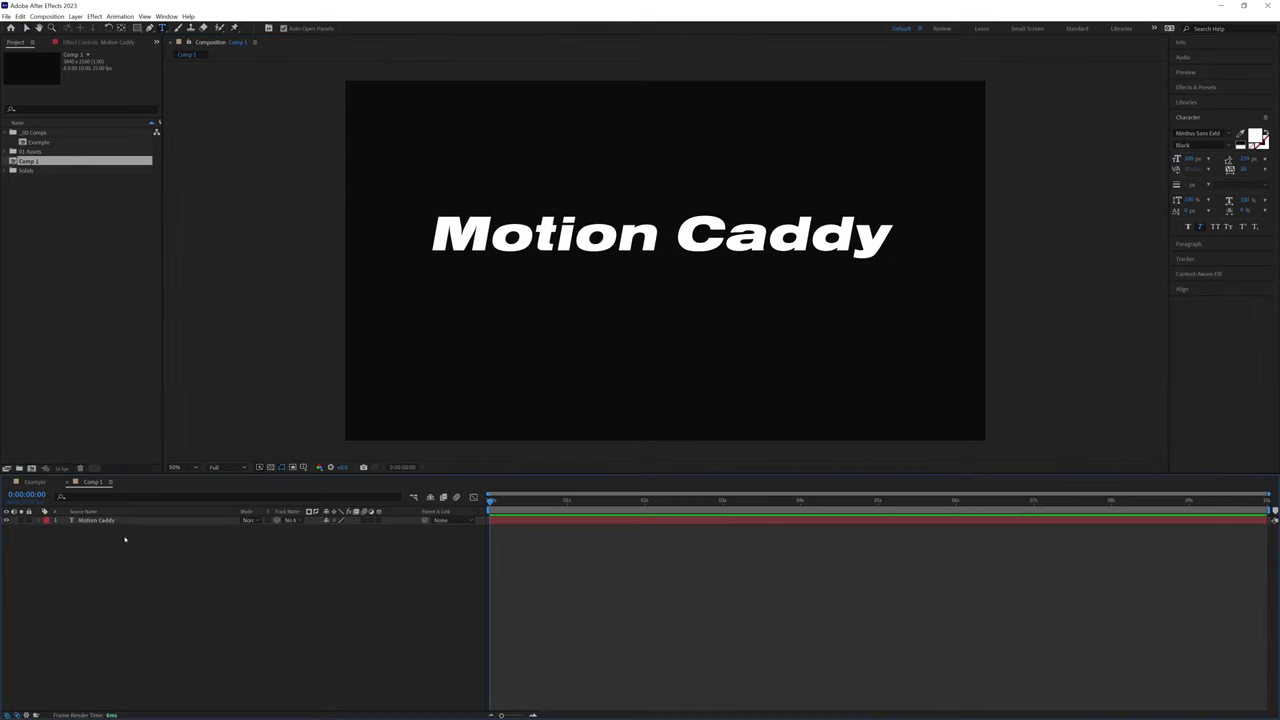
# - Rename the Motion Caddy text layer to TEXT
pyautogui.click(110, 522)
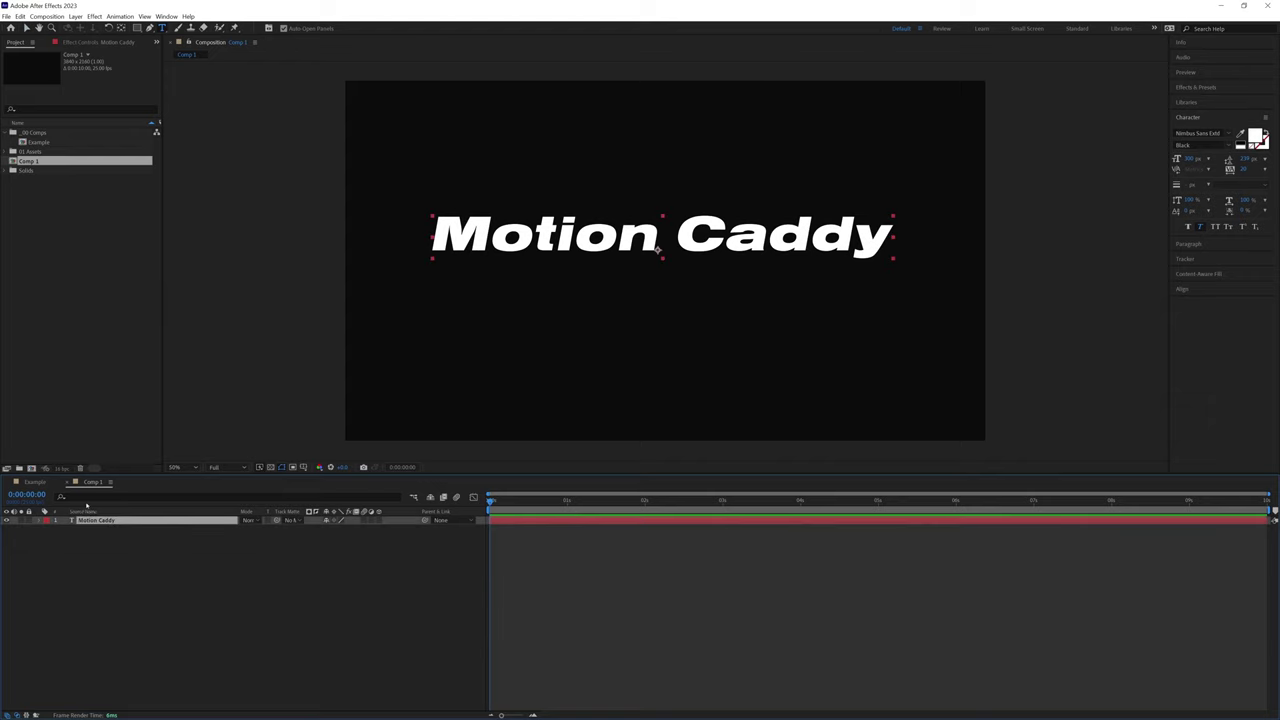
pyautogui.press('Return')
pyautogui.write('TEXT')
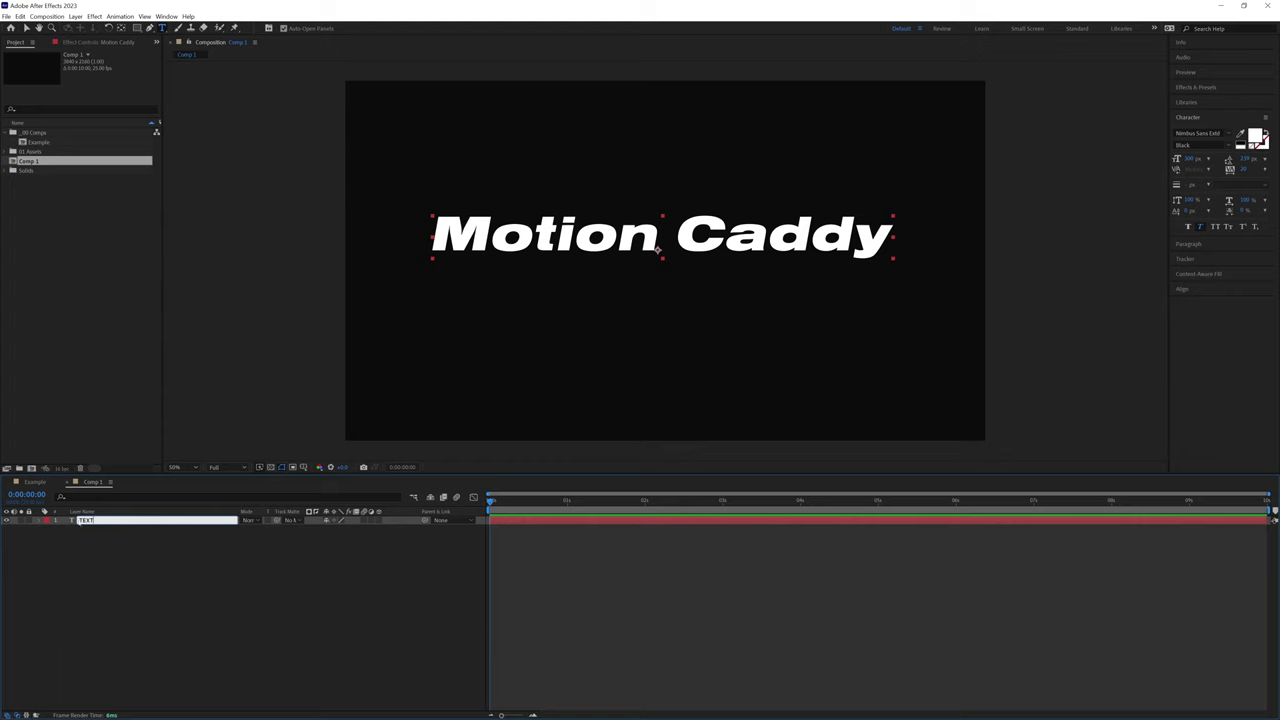
pyautogui.press('Return')
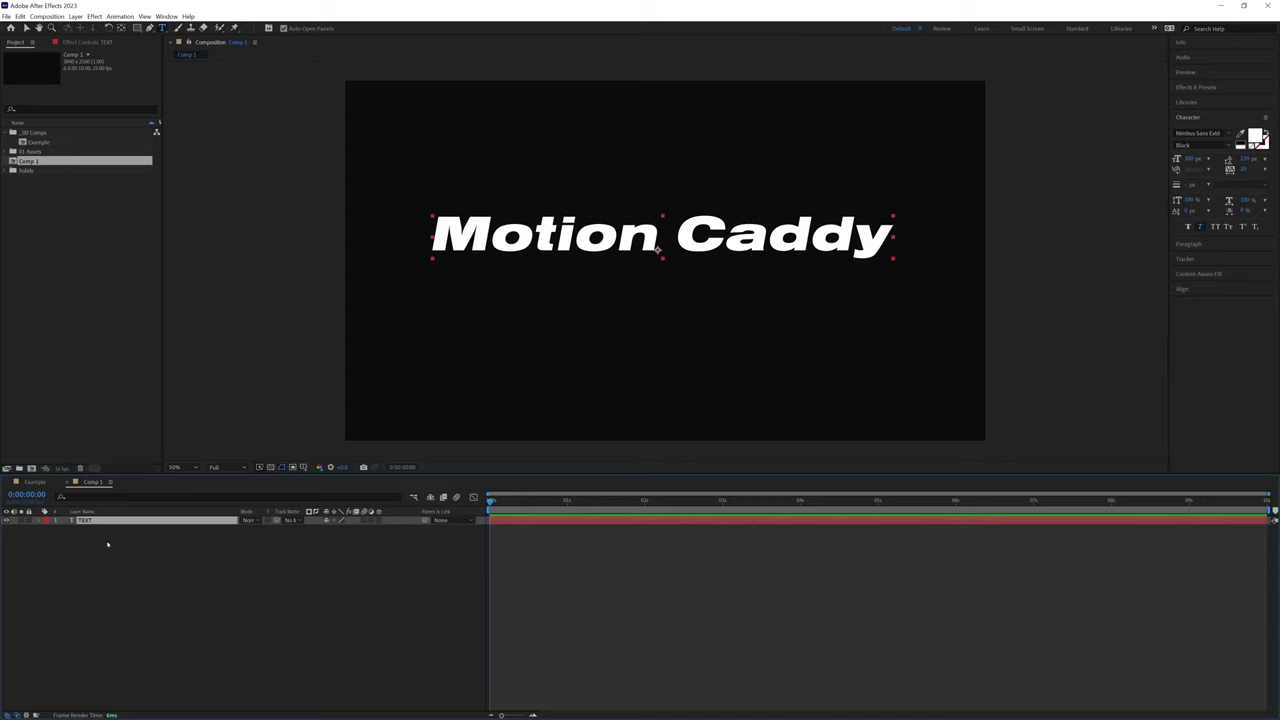
# - Draw an orange rectangle across the comp and move Shape Layer 1 below TEXT
pyautogui.click(108, 544)
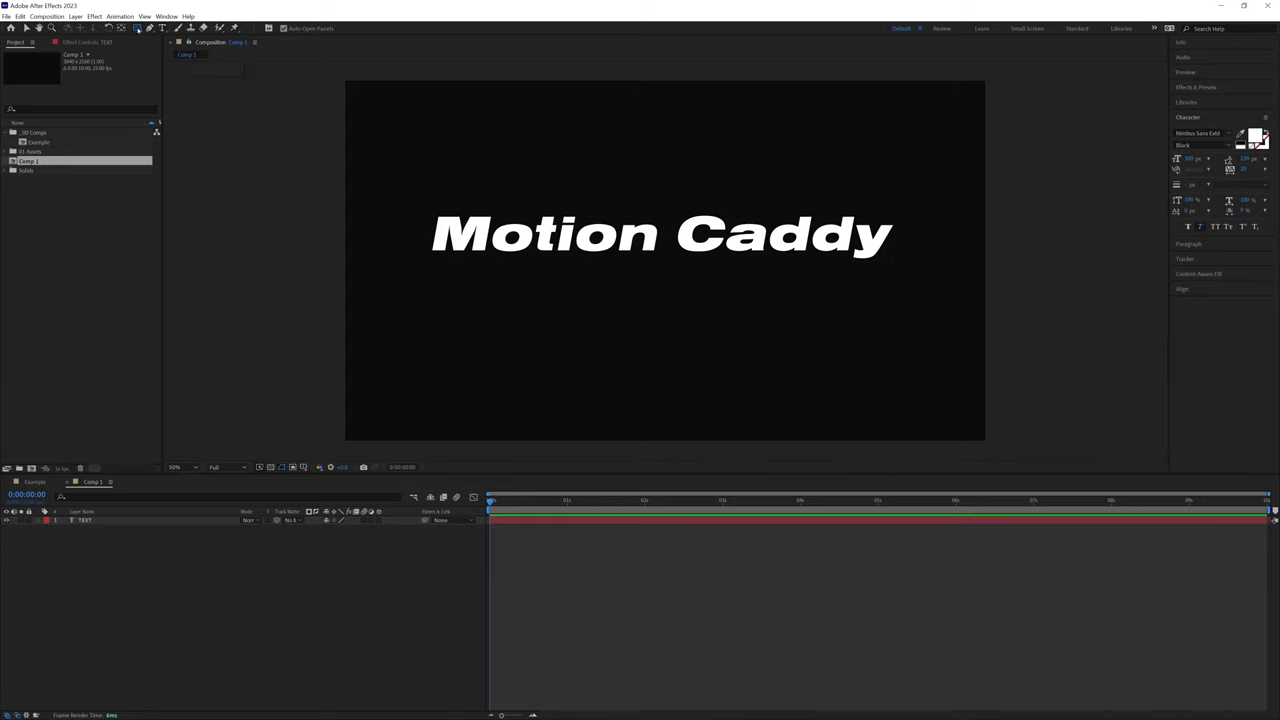
pyautogui.click(138, 28)
pyautogui.click(172, 28)
pyautogui.moveTo(398, 170); pyautogui.dragTo(896, 338)
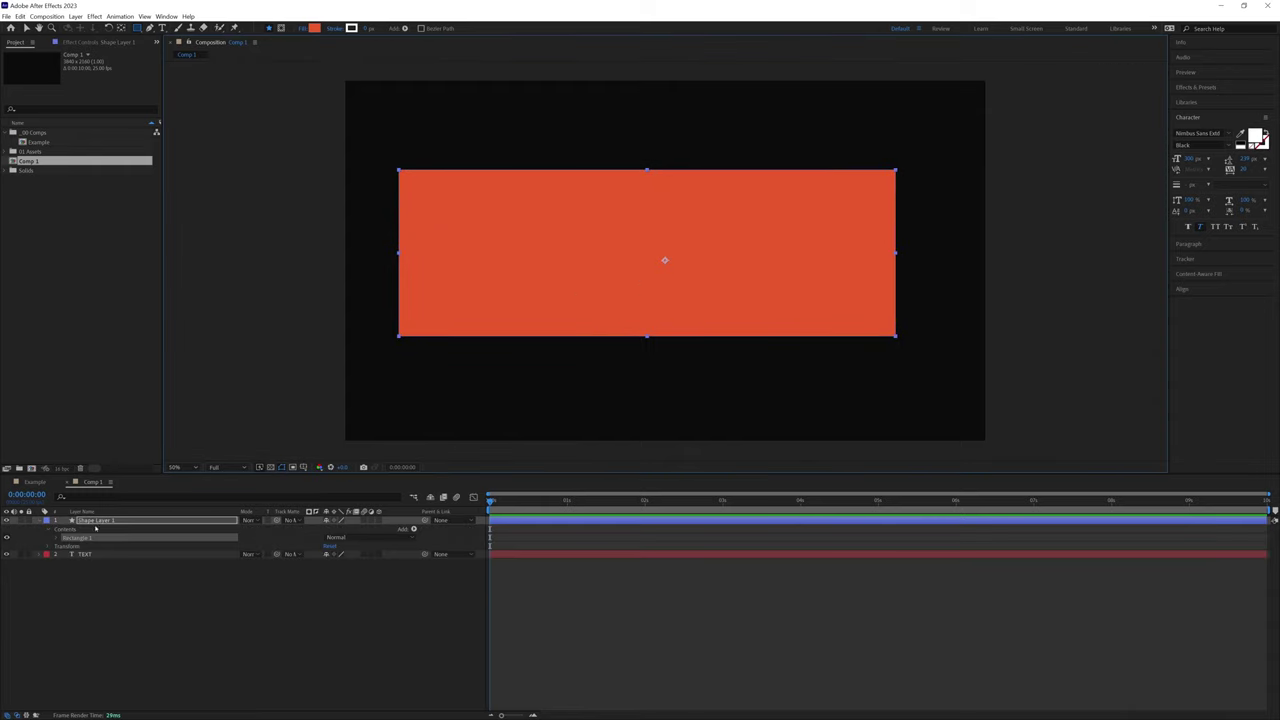
pyautogui.moveTo(92, 521); pyautogui.dragTo(92, 612)
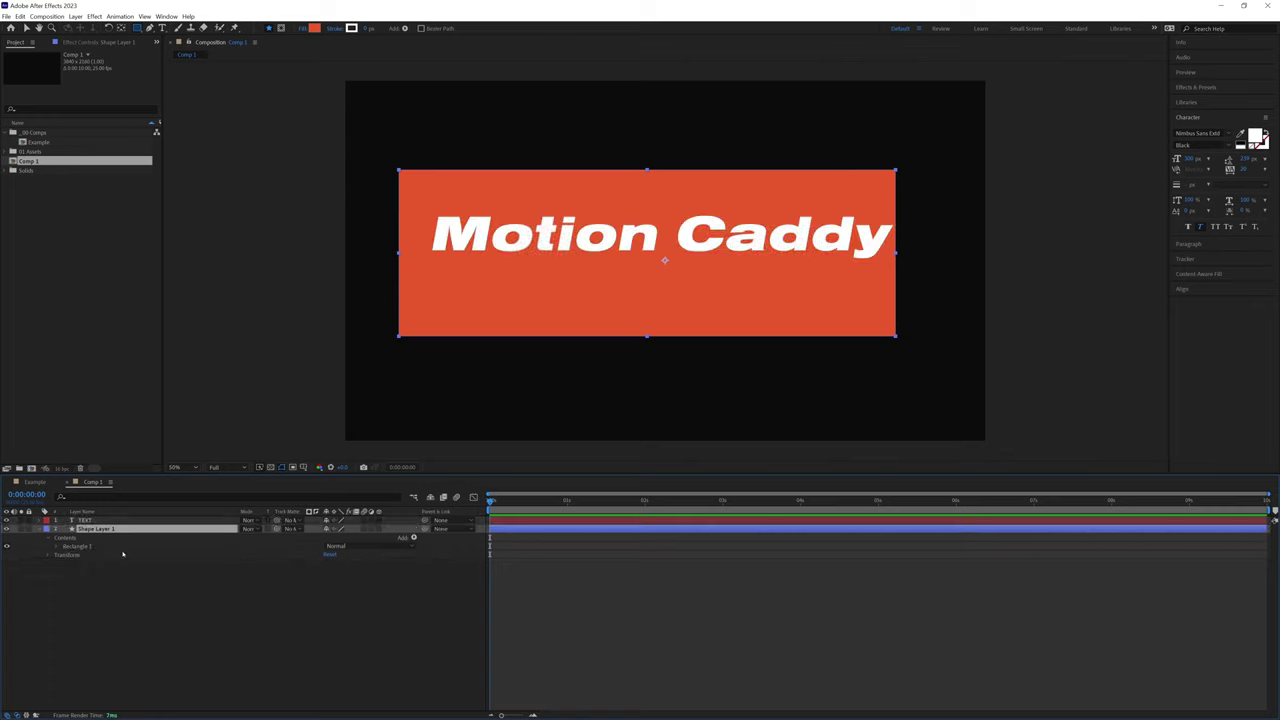
# - Expand Contents > Rectangle 1 > Rectangle Path 1 and select its Size property
pyautogui.click(63, 538)
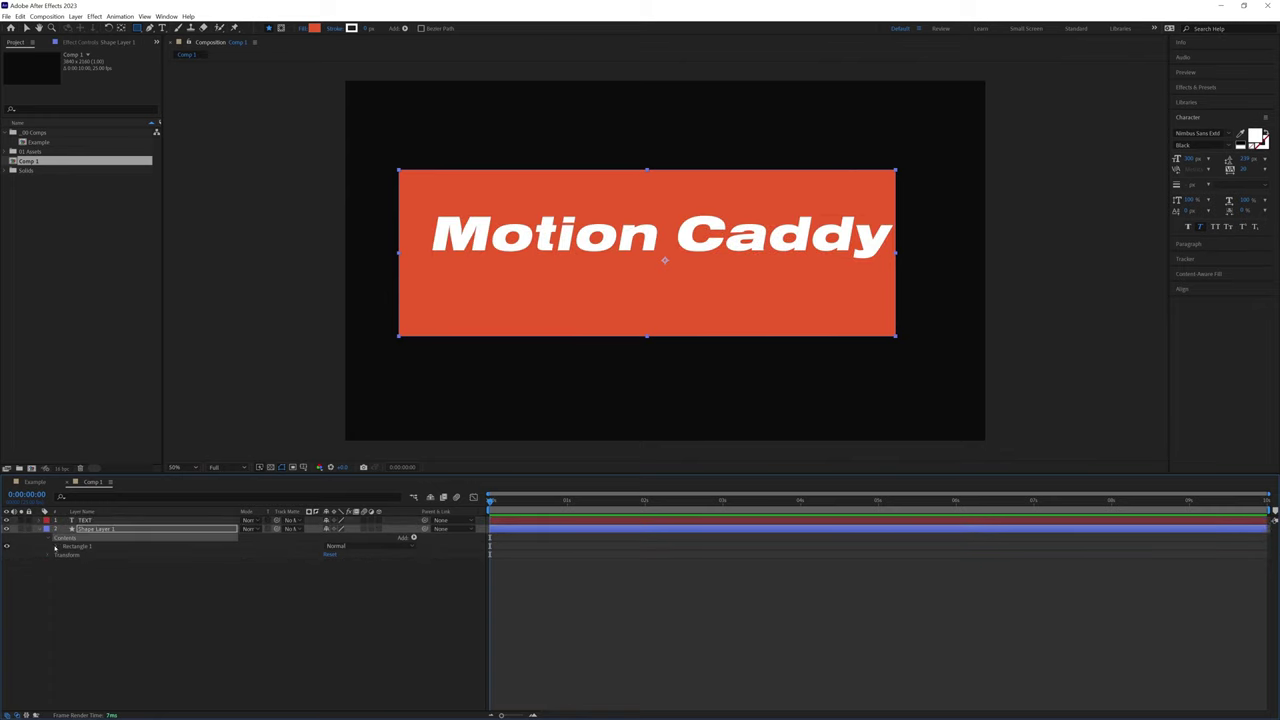
pyautogui.click(56, 547)
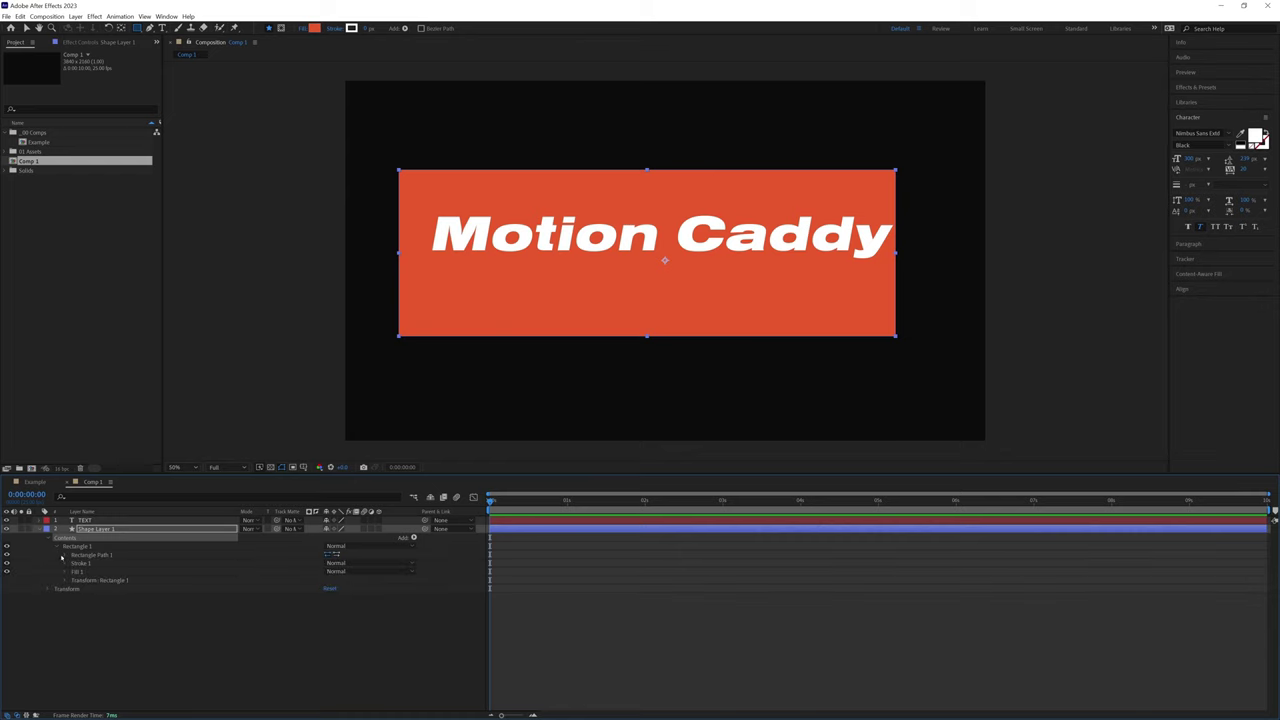
pyautogui.click(65, 555)
pyautogui.click(99, 555)
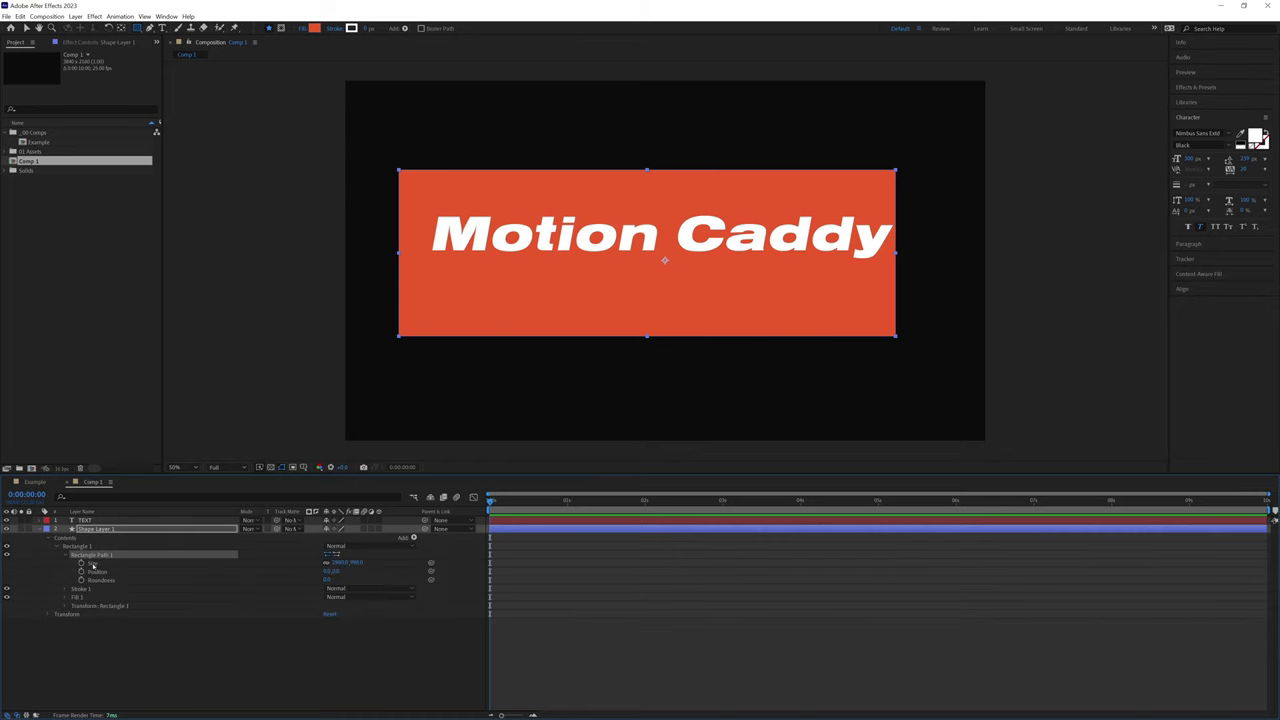
pyautogui.click(91, 564)
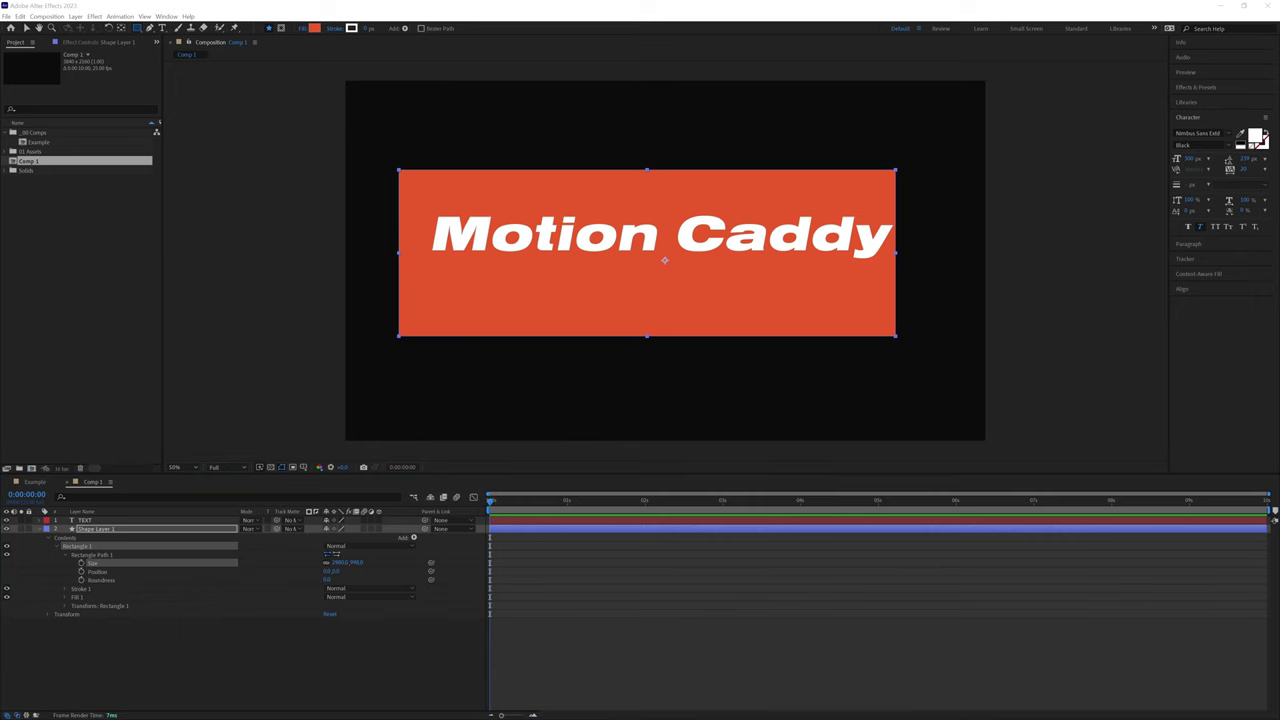
# - Select the saved Size expression (margin = 50, sourceRectAtTime) in WordPad, then return to After Effects
pyautogui.hotkey('alt', 'Tab')
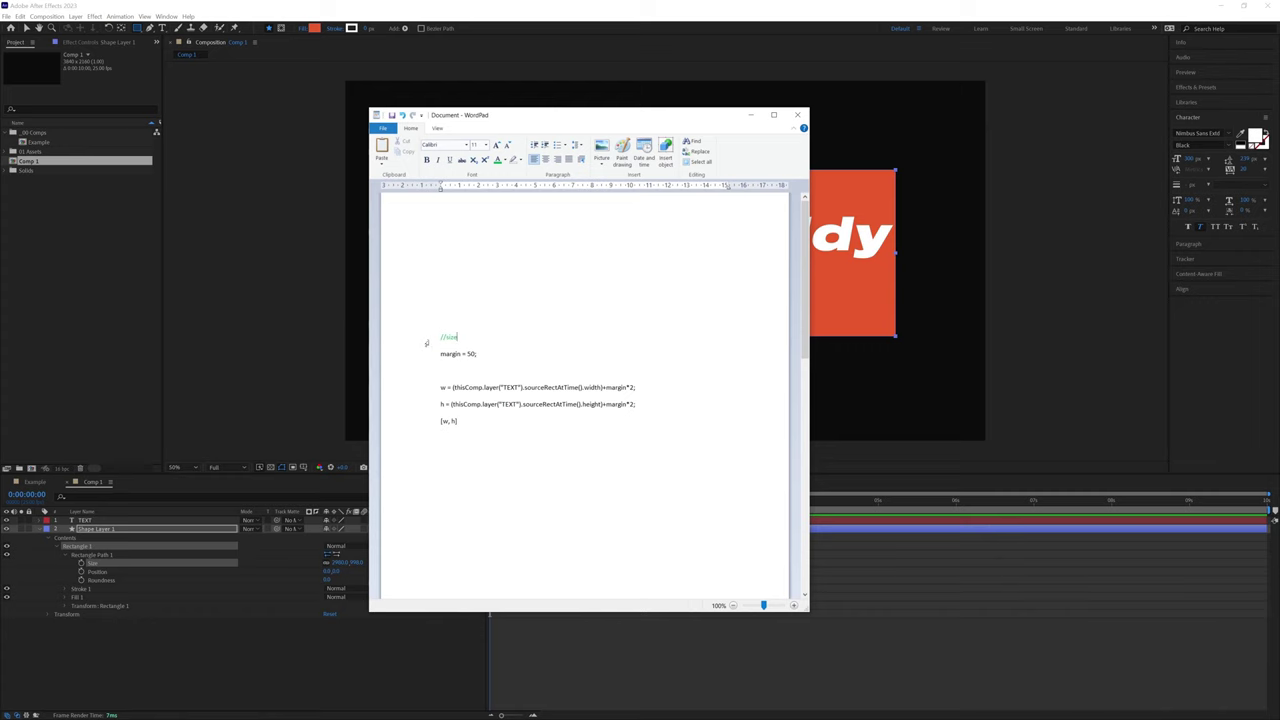
pyautogui.moveTo(422, 343); pyautogui.dragTo(429, 424)
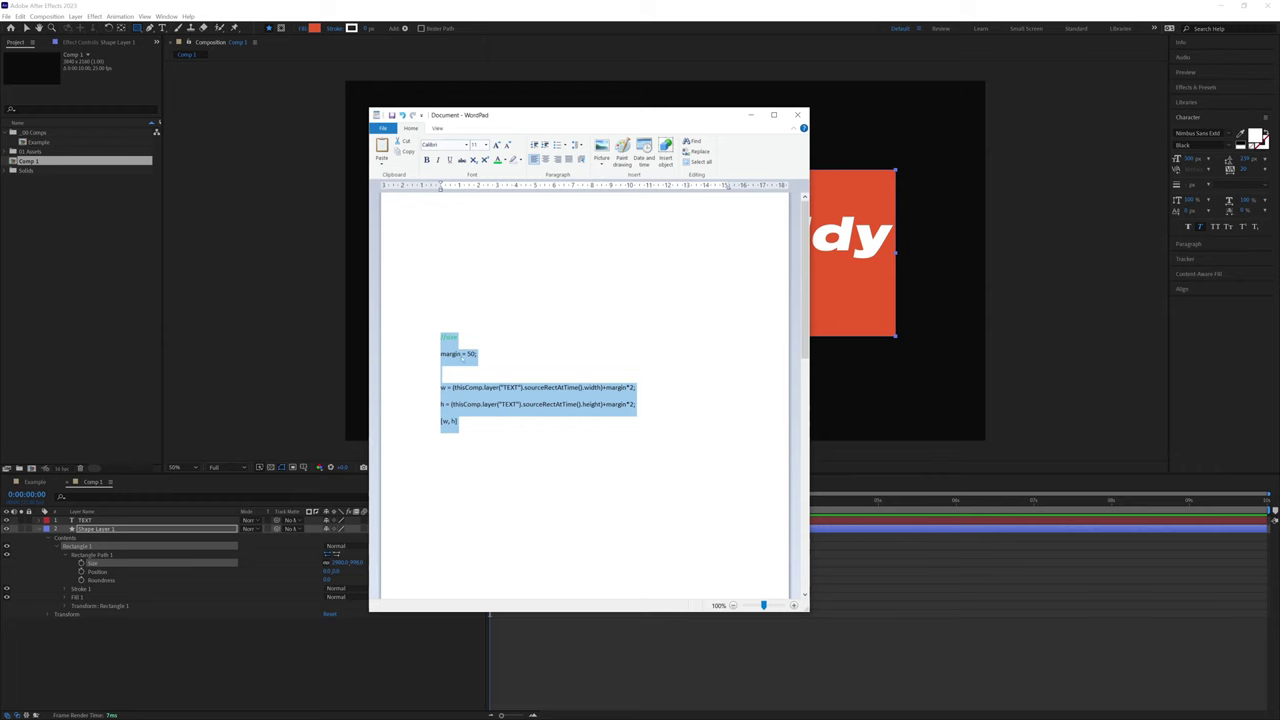
pyautogui.moveTo(520, 121); pyautogui.dragTo(894, 123)
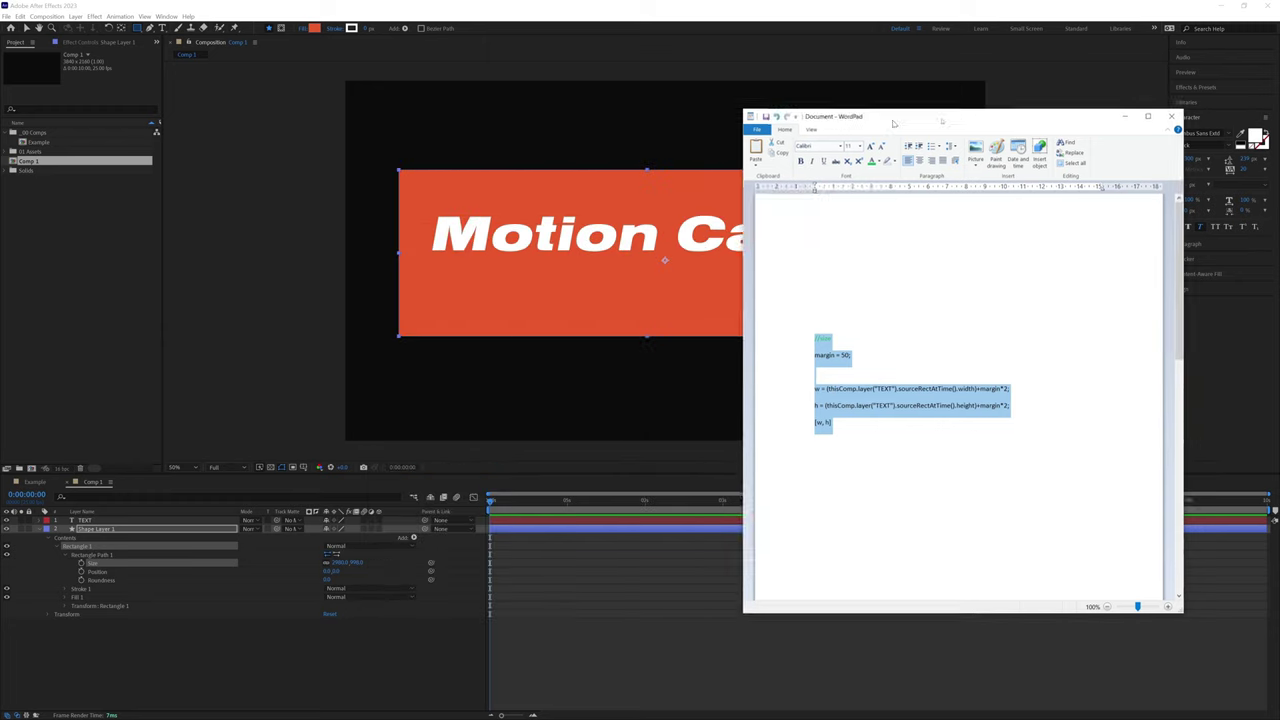
pyautogui.hotkey('alt', 'Tab')
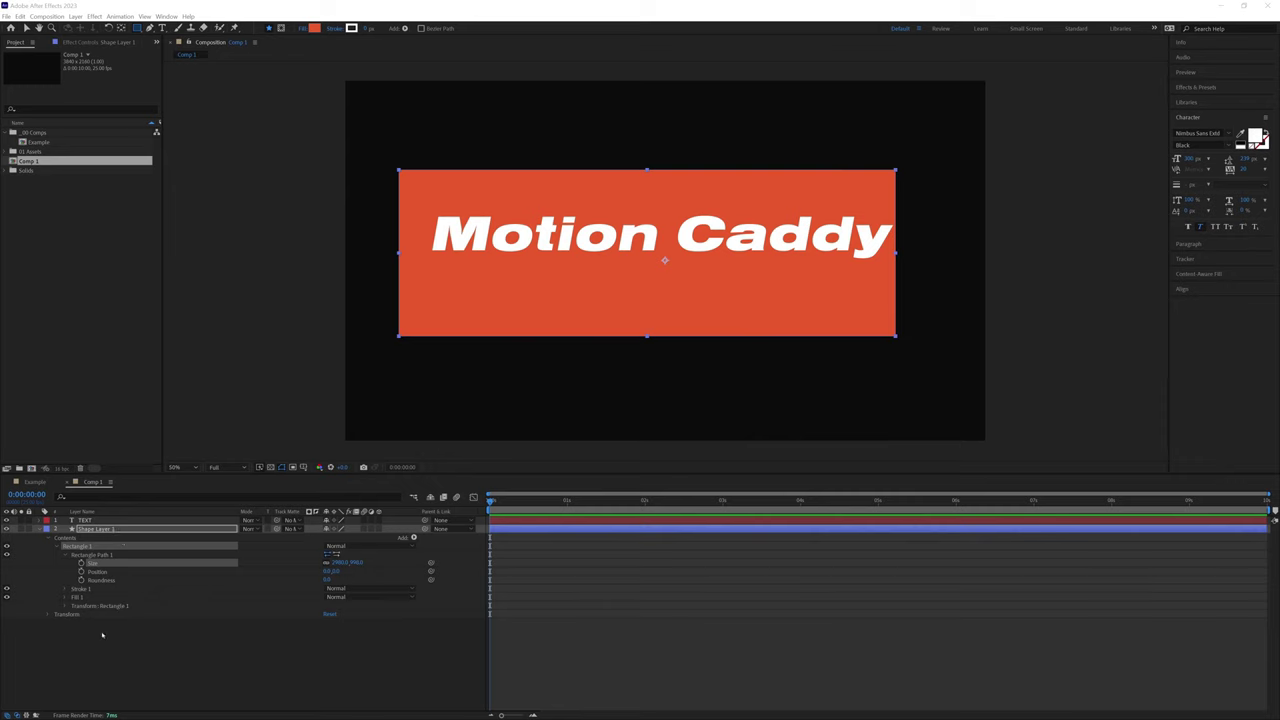
# - Paste the margin-50 sourceRectAtTime expression into Rectangle Path 1's Size and commit it
pyautogui.keyDown('alt'); pyautogui.click(81, 564); pyautogui.keyUp('alt')
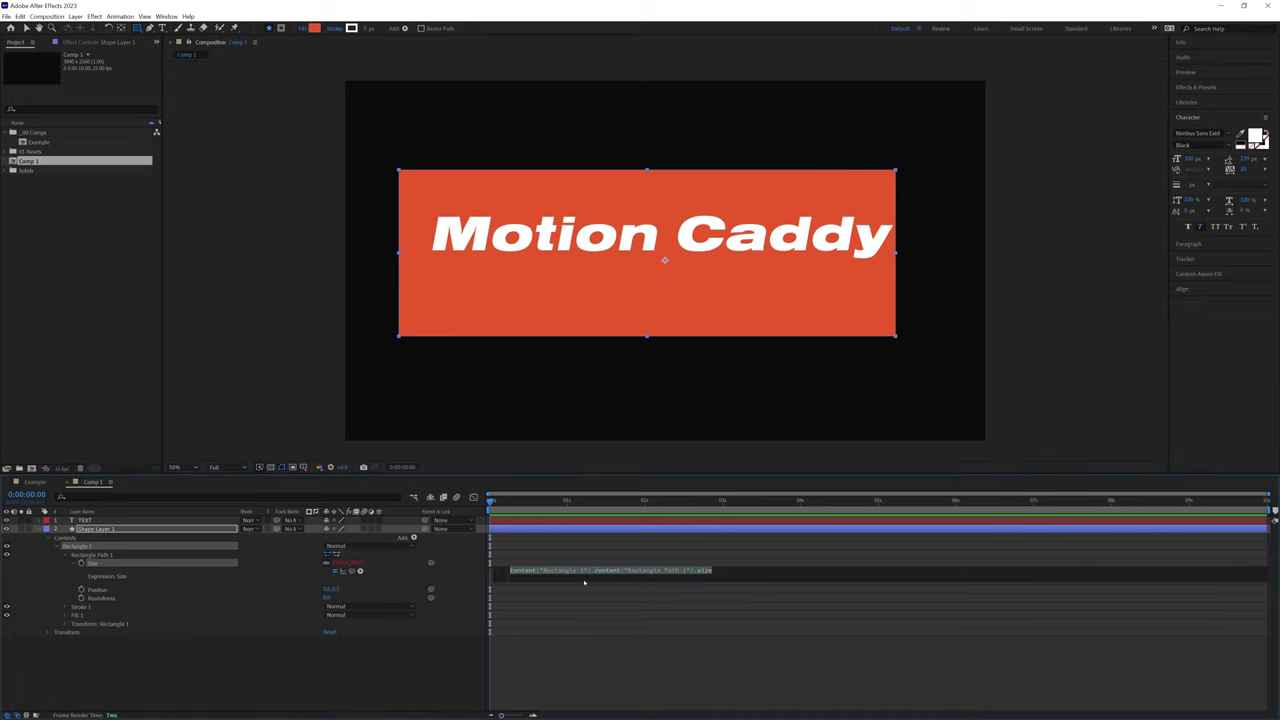
pyautogui.hotkey('ctrl', 'v')
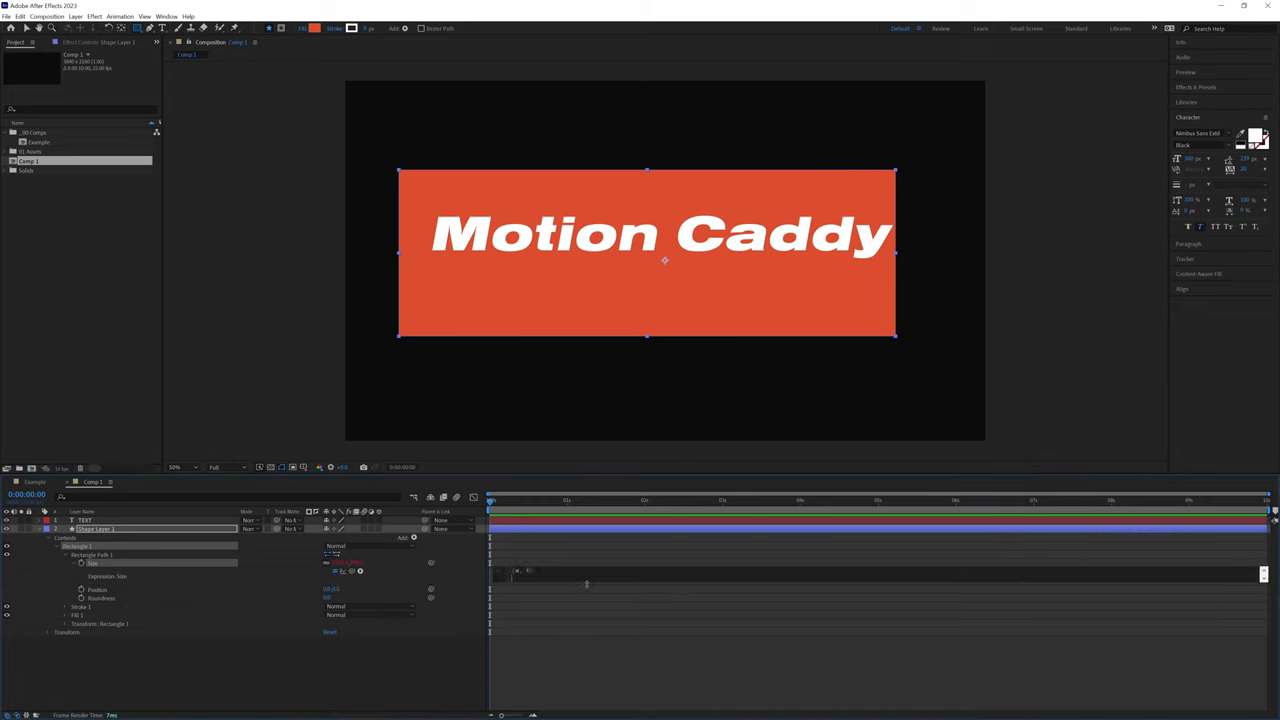
pyautogui.moveTo(586, 581); pyautogui.dragTo(586, 670)
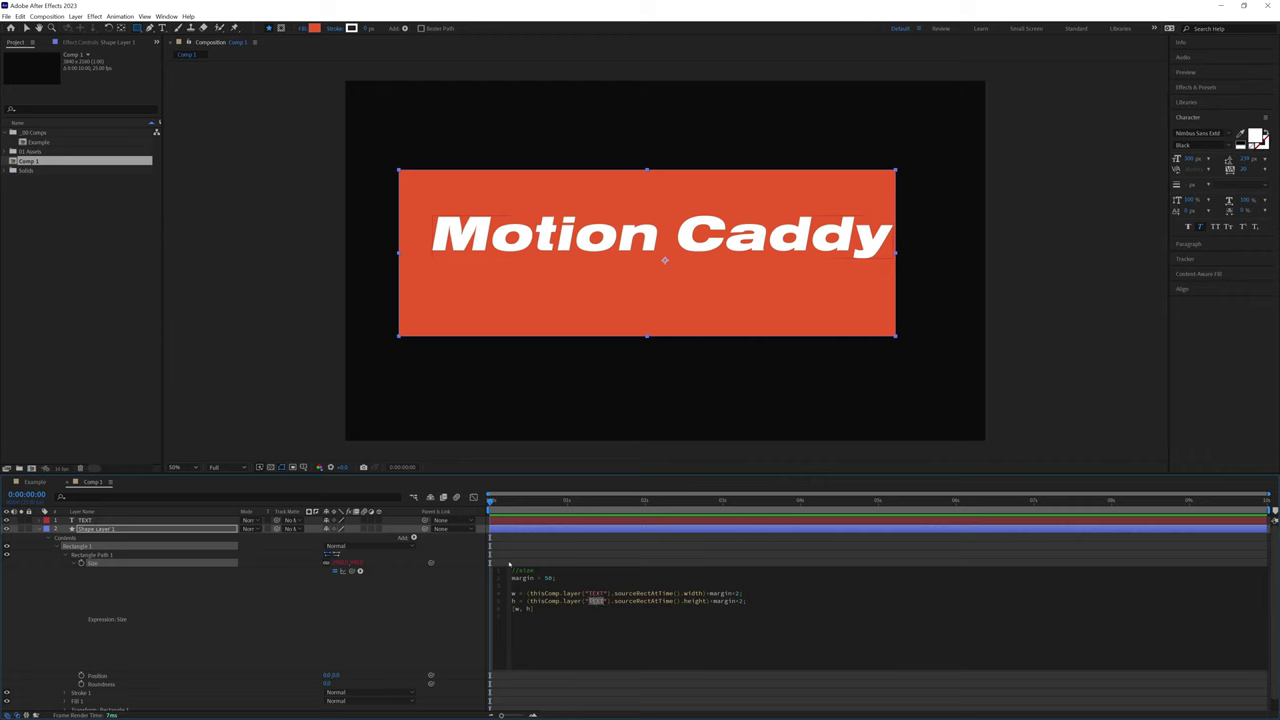
pyautogui.click(41, 530)
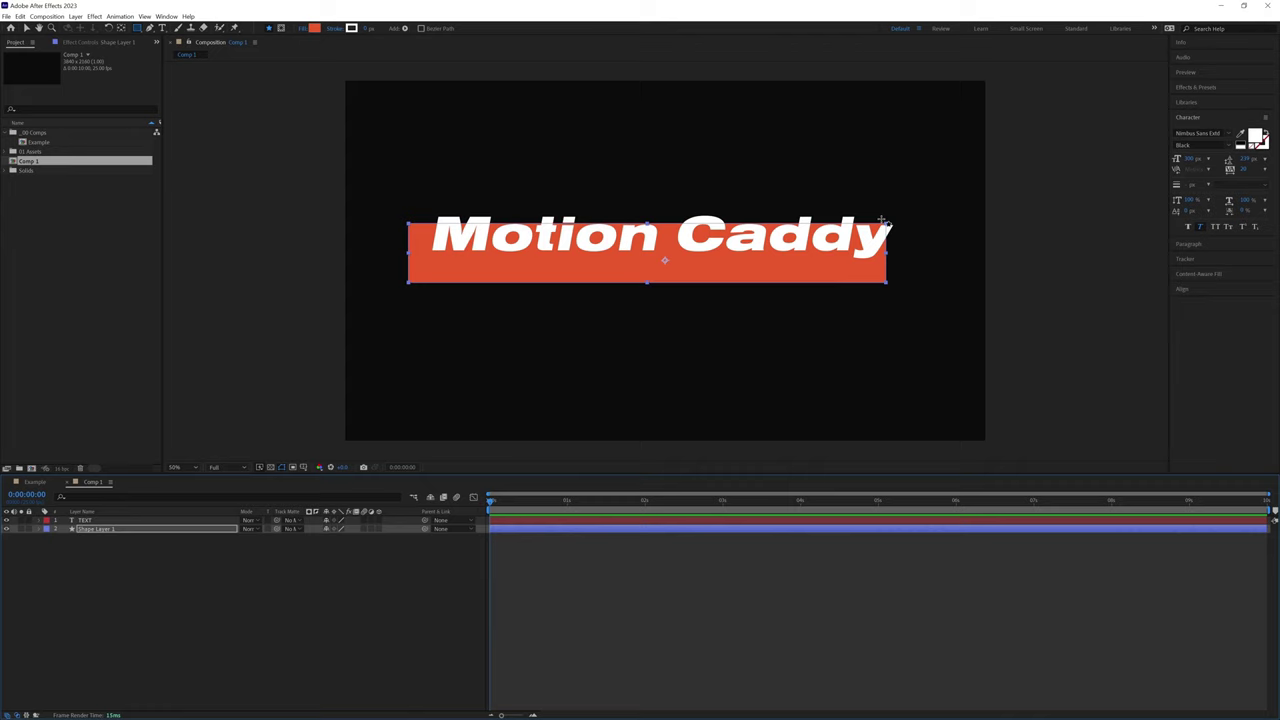
# - Centre the TEXT layer horizontally and vertically, then centre Shape Layer 1 horizontally
pyautogui.press('v')
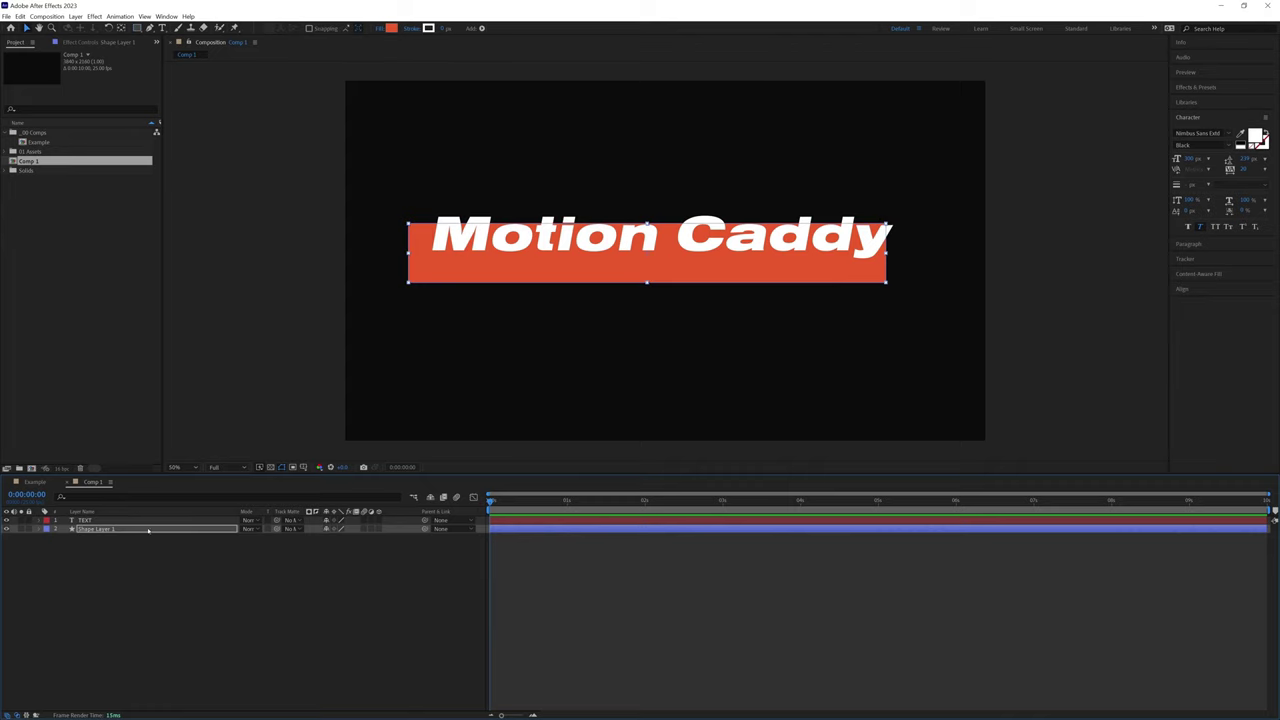
pyautogui.click(84, 521)
pyautogui.click(84, 521)
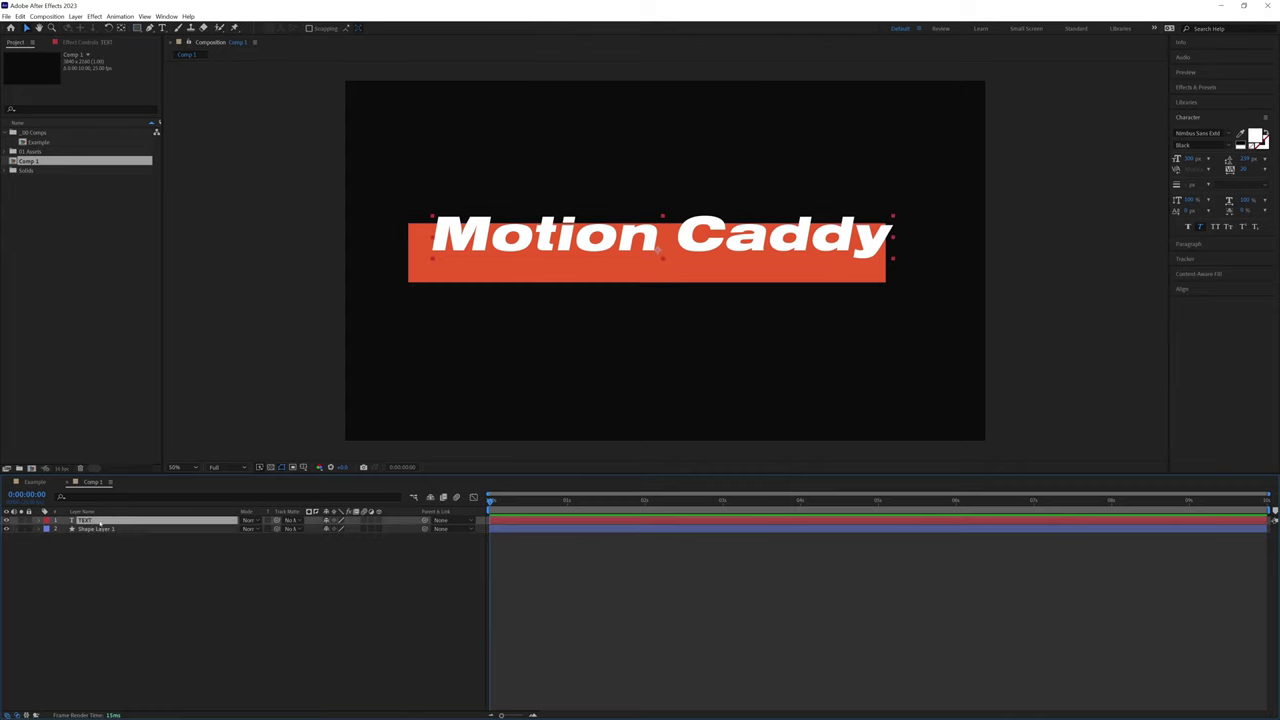
pyautogui.click(1182, 290)
pyautogui.click(1196, 203)
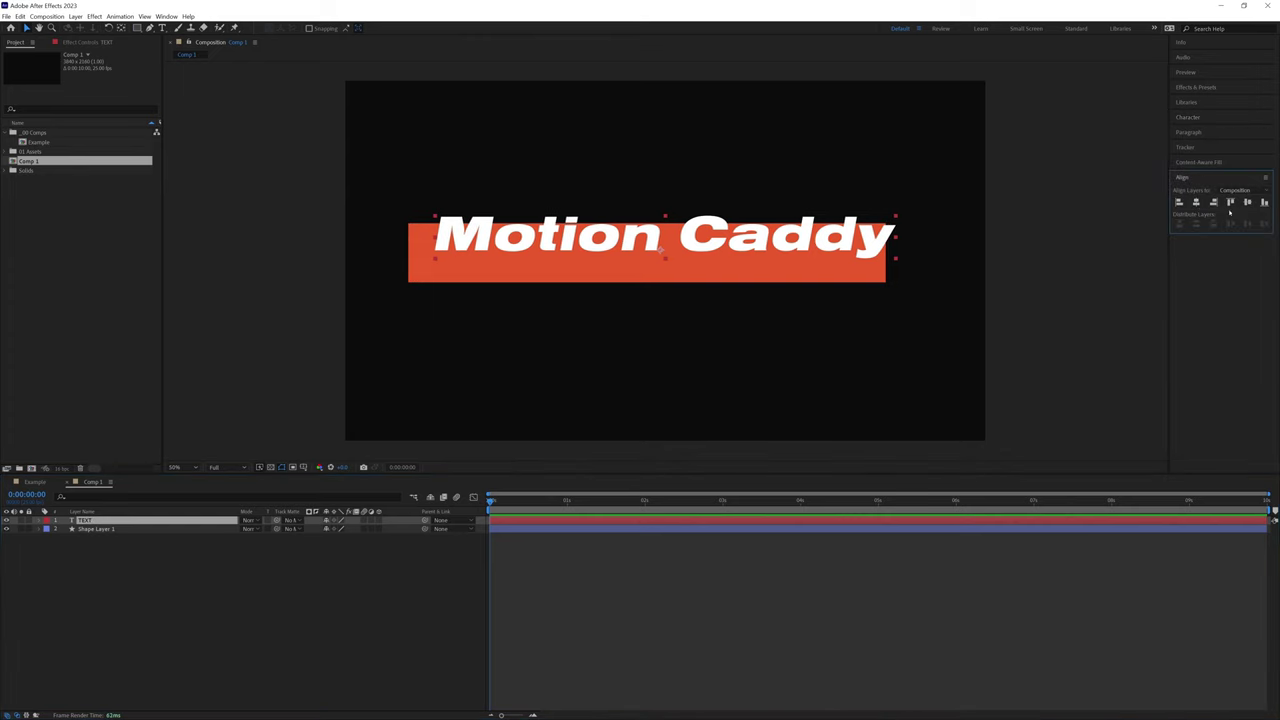
pyautogui.click(1247, 203)
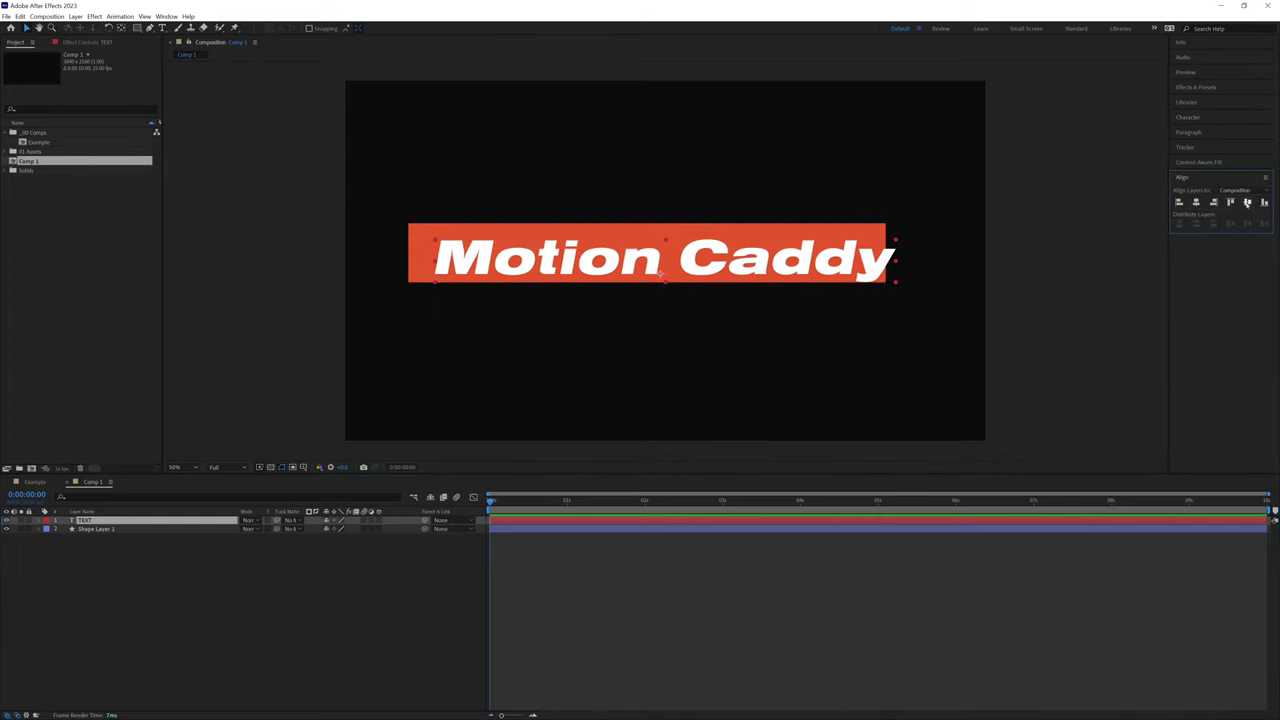
pyautogui.click(103, 529)
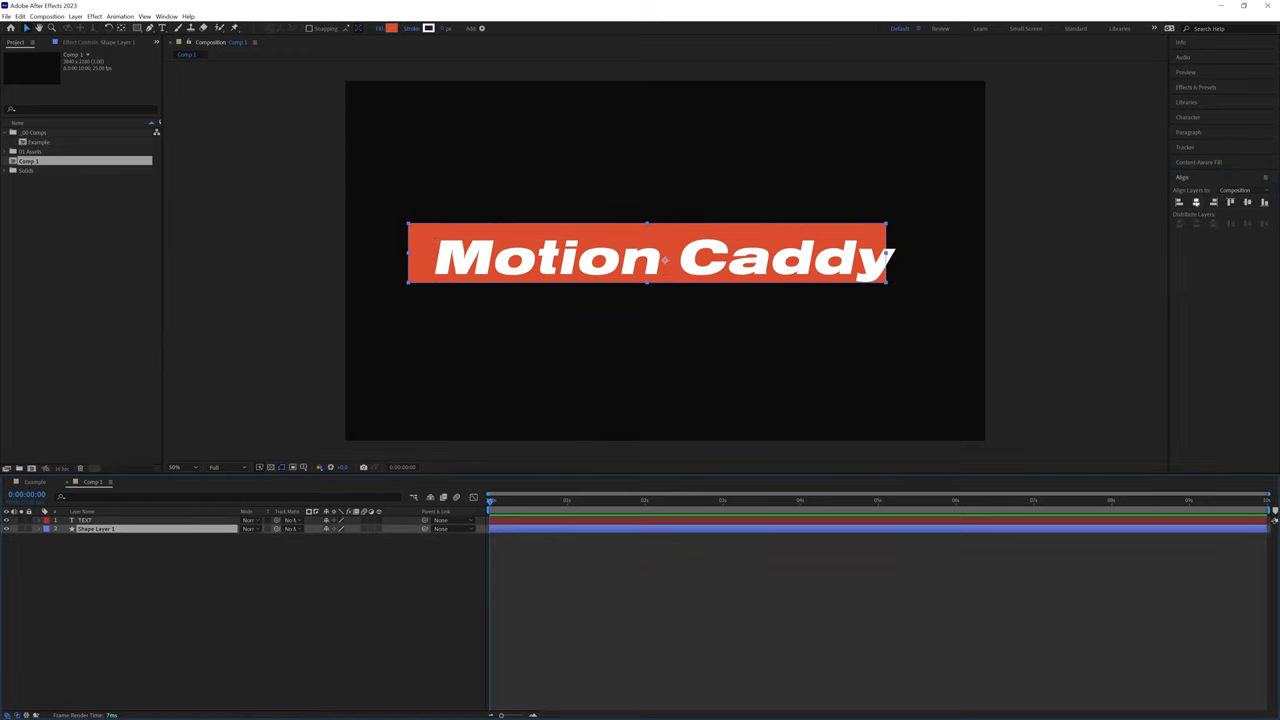
pyautogui.click(1196, 203)
# - Centre the rectangle vertically, then edit the title to 'Motn Caddy' to test auto-resizing
pyautogui.click(1247, 203)
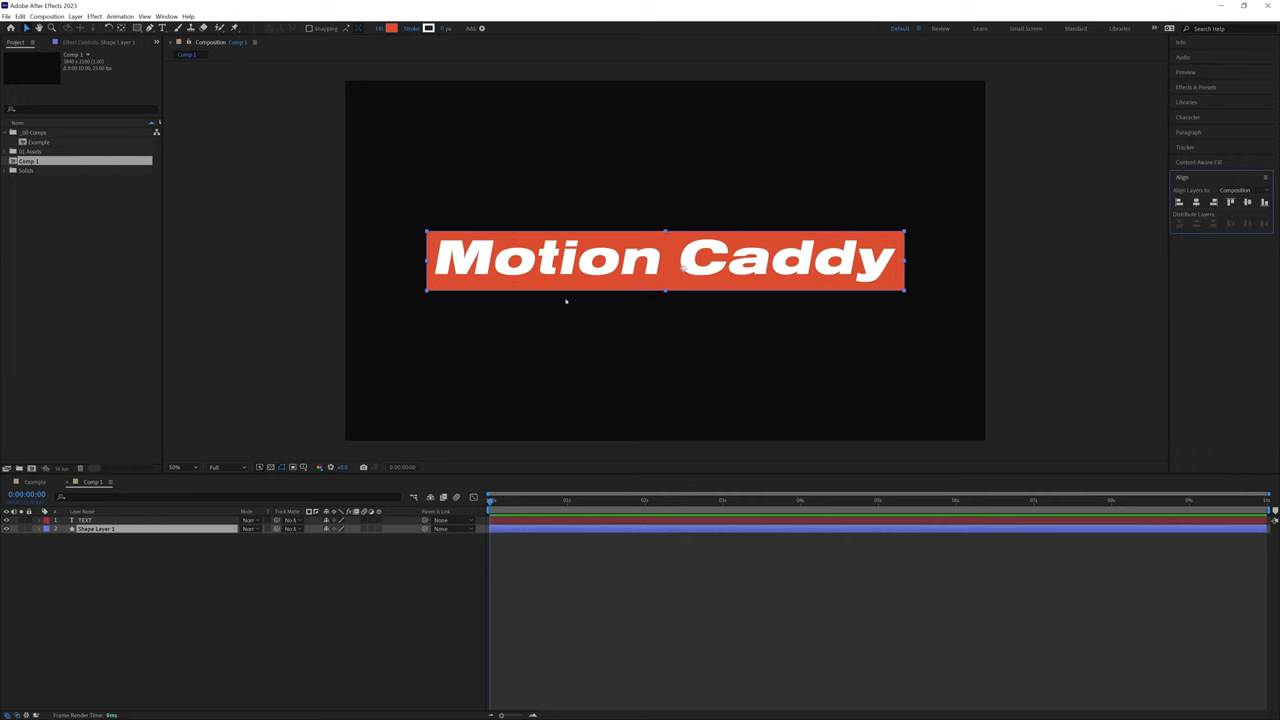
pyautogui.hotkey('ctrl', 't')
pyautogui.click(627, 265)
pyautogui.write('gg')
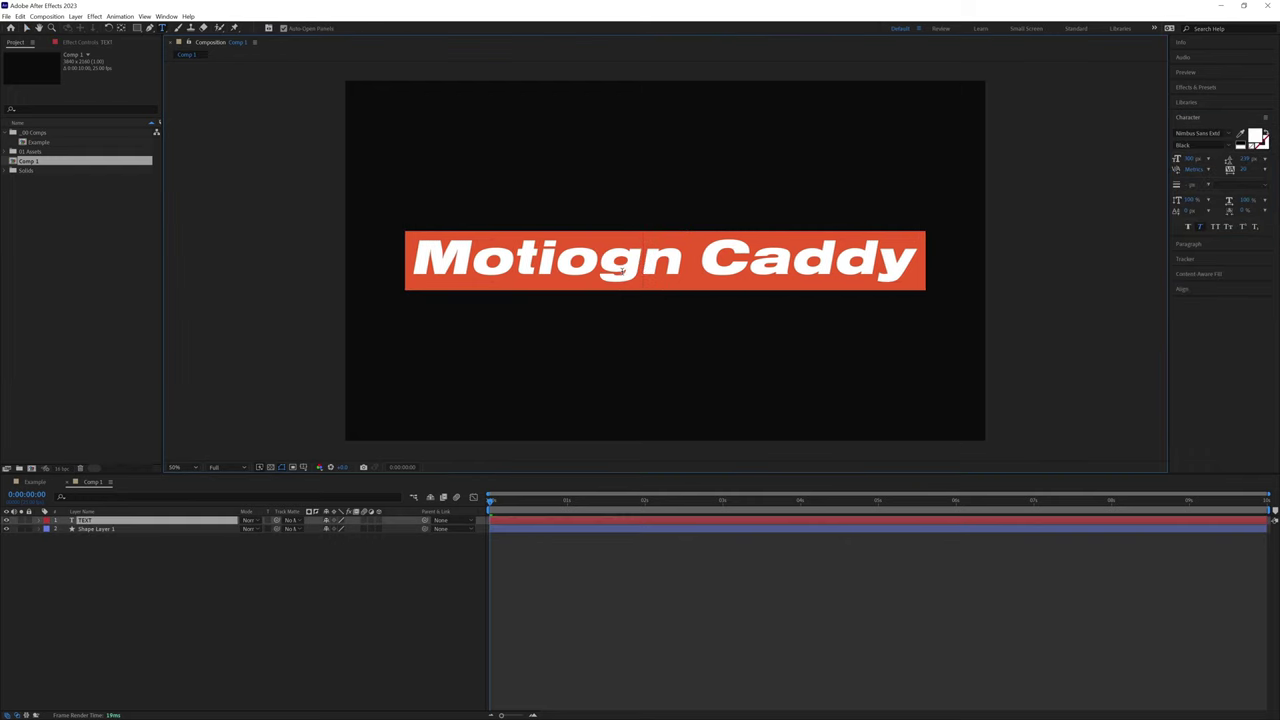
pyautogui.press('BackSpace')
pyautogui.press('BackSpace')
pyautogui.press('BackSpace')
pyautogui.press('BackSpace')
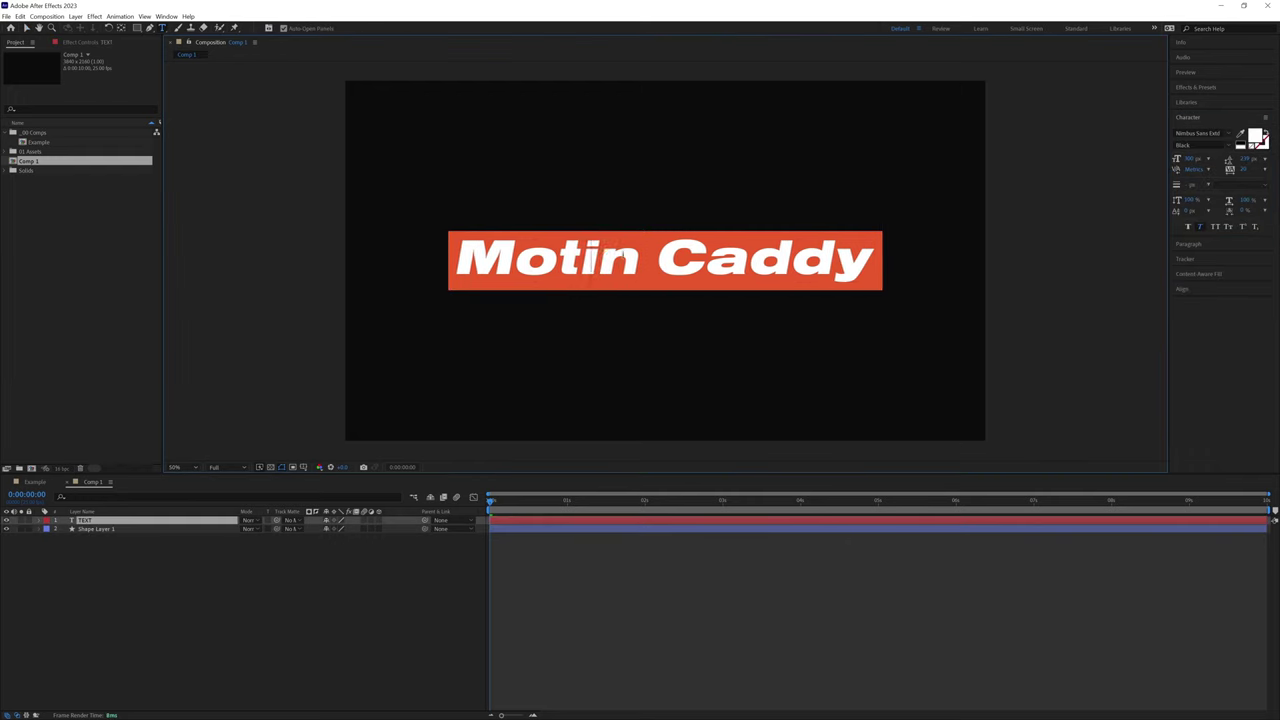
pyautogui.write('gggg')
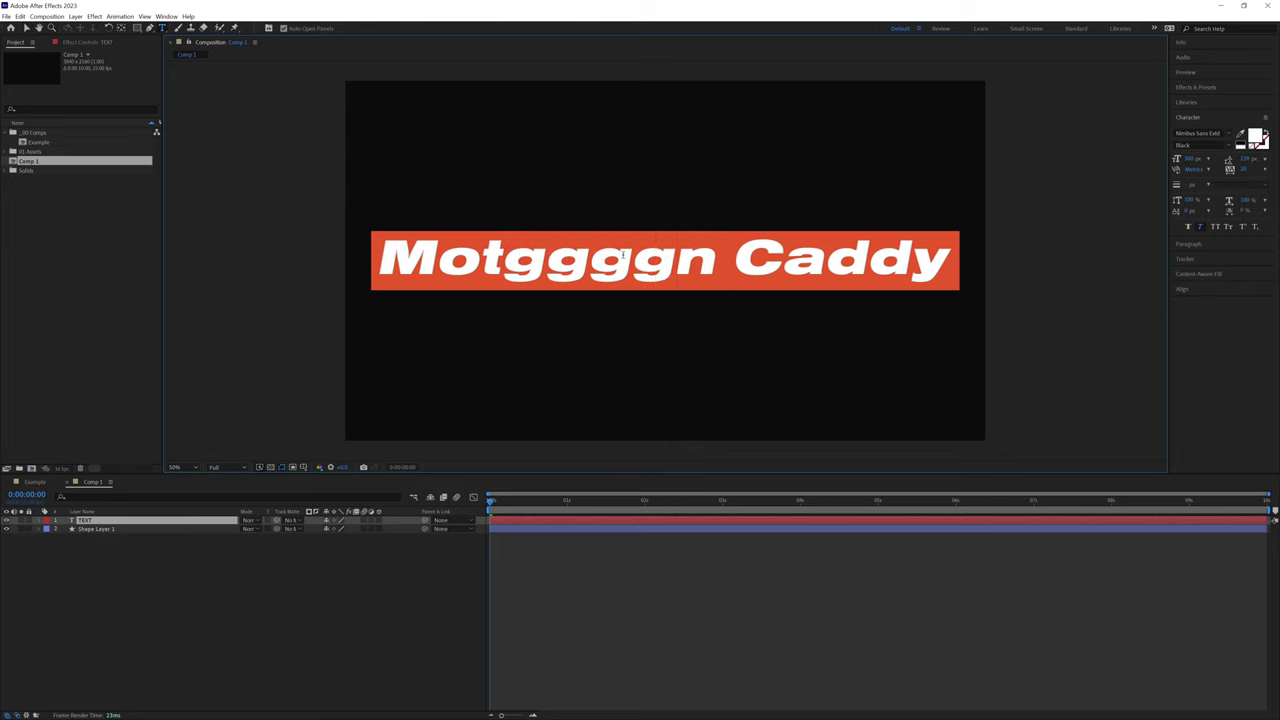
pyautogui.press('BackSpace')
pyautogui.press('BackSpace')
pyautogui.press('BackSpace')
pyautogui.press('BackSpace')
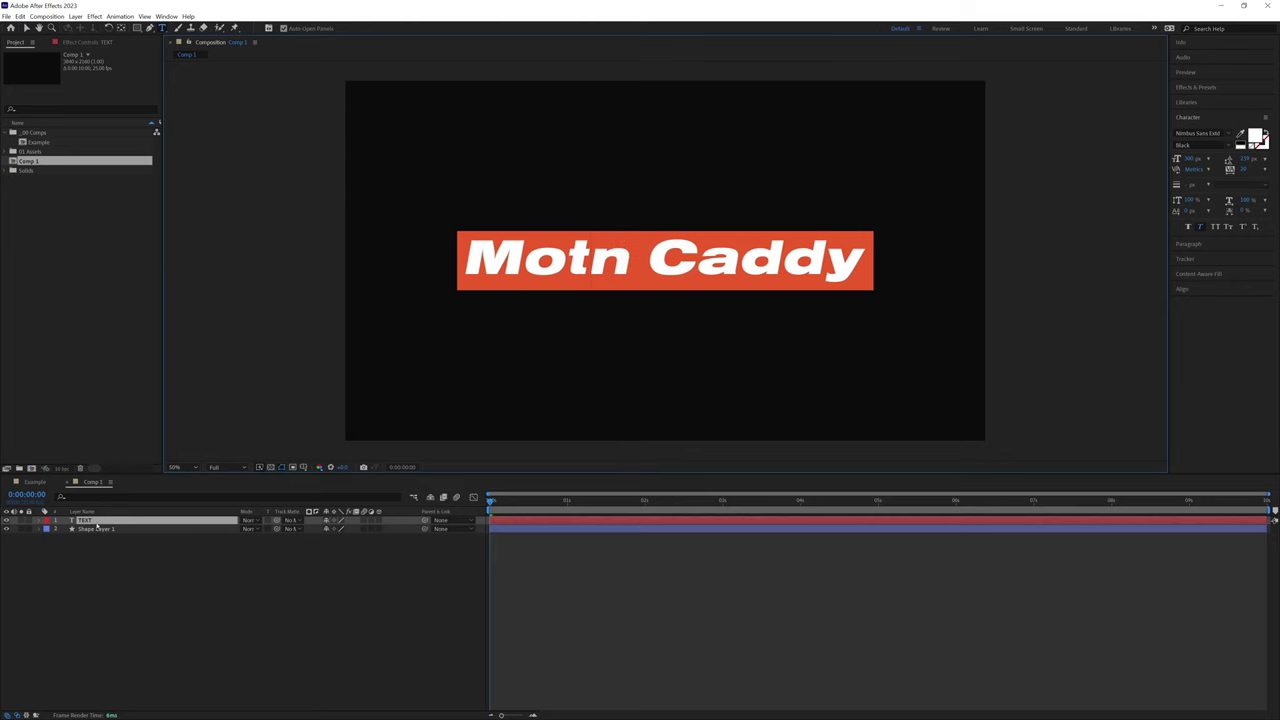
# - Change the margin in Shape Layer 1's Size expression from 50 to 0
pyautogui.click(42, 530)
pyautogui.click(41, 529)
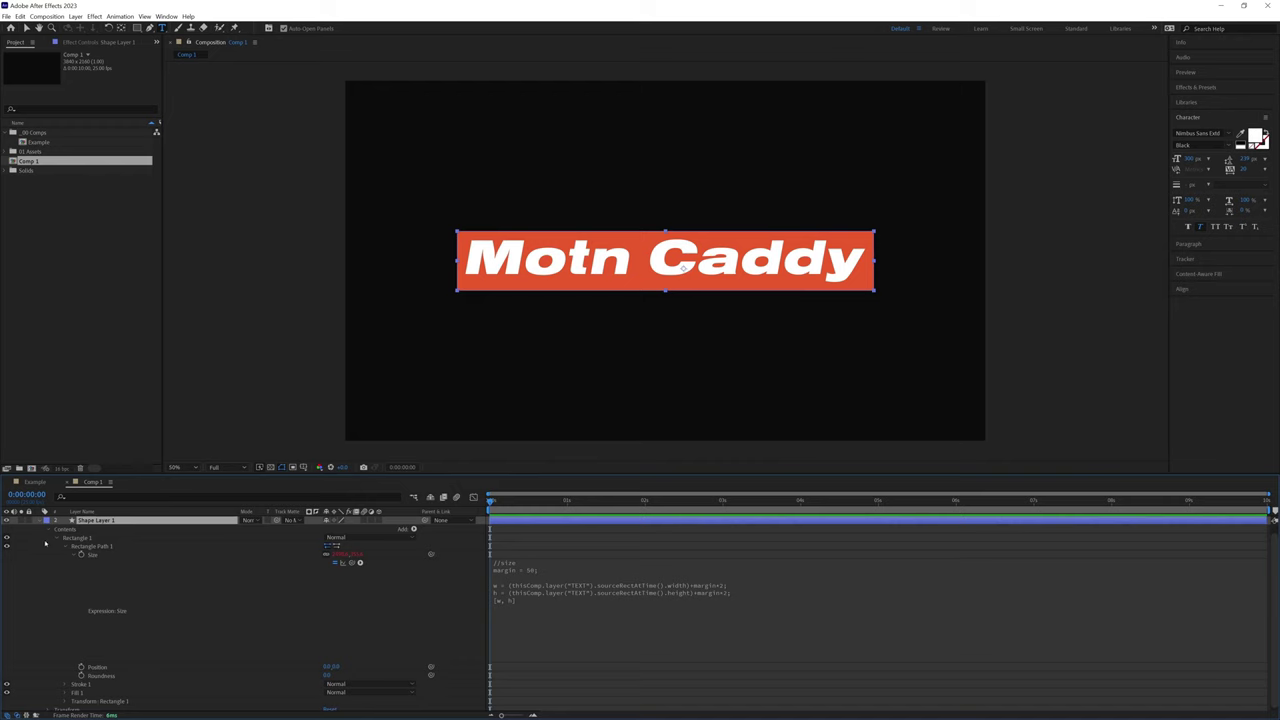
pyautogui.click(521, 592)
pyautogui.click(547, 569)
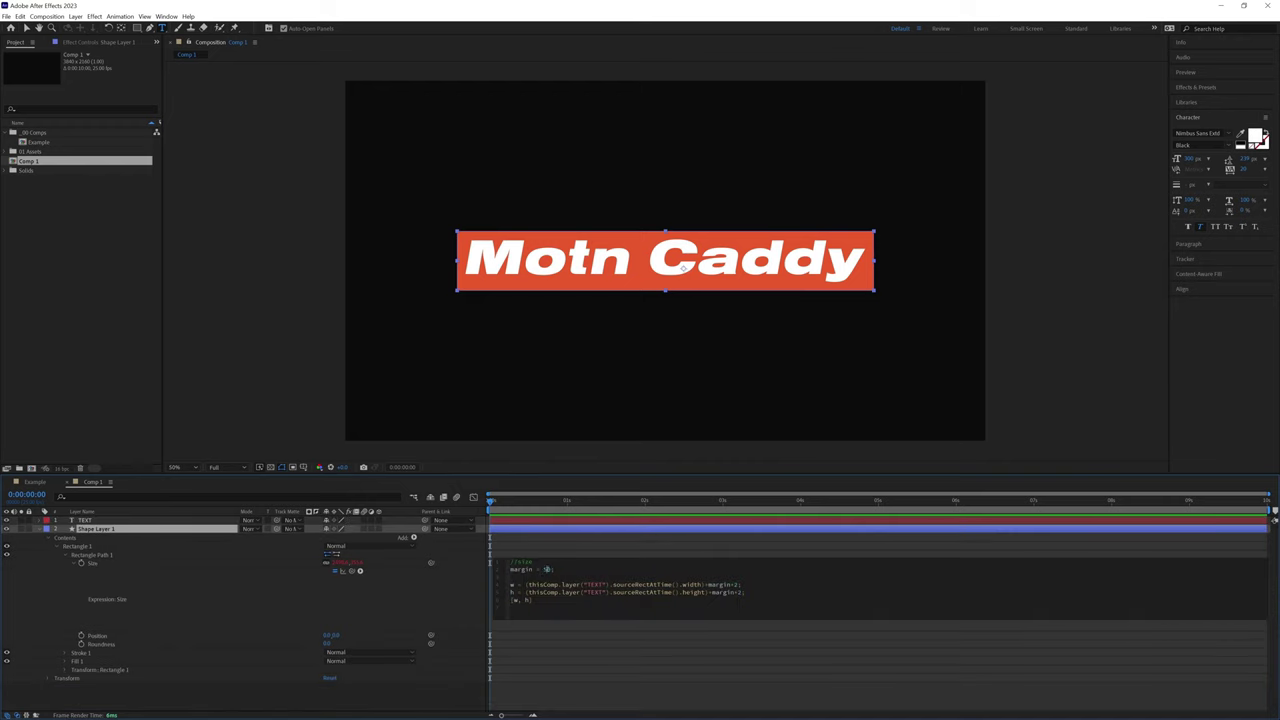
pyautogui.tripleClick(530, 570)
pyautogui.click(549, 569)
pyautogui.press('BackSpace')
pyautogui.press('BackSpace')
pyautogui.write('0')
pyautogui.click(534, 545)
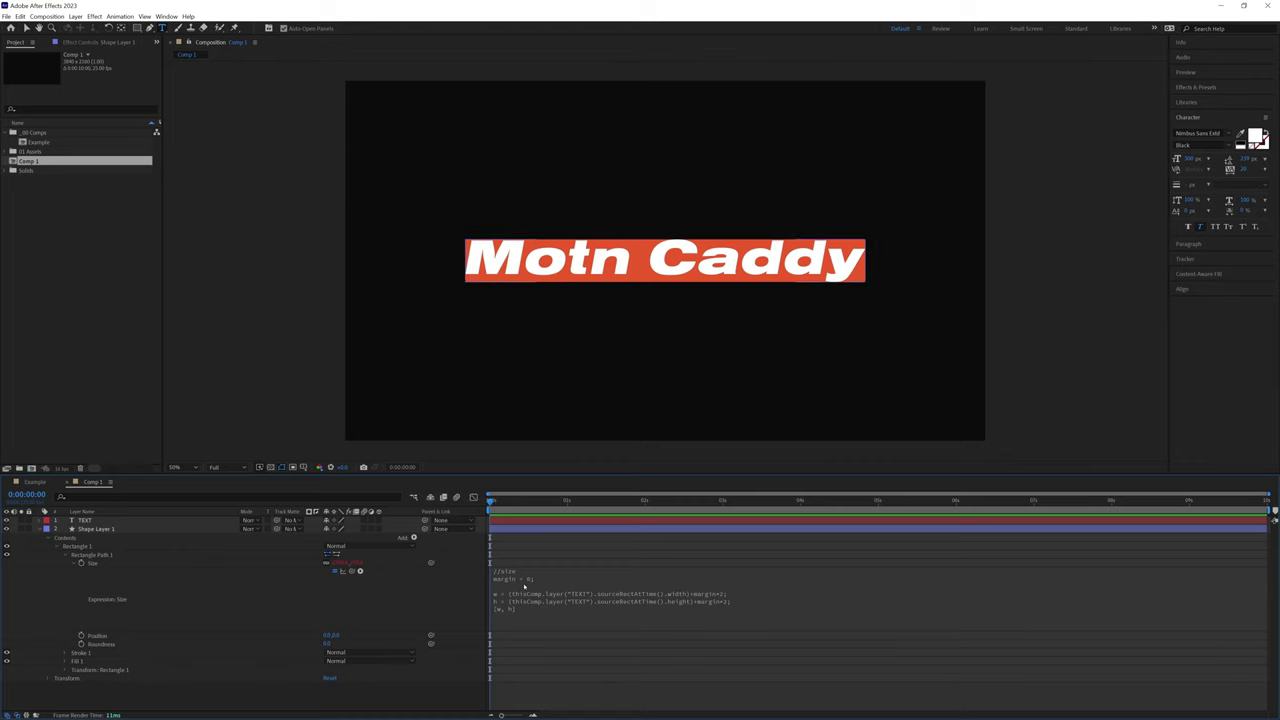
# - Restore the margin to 50, collapse Shape Layer 1 and select the TEXT layer
pyautogui.click(523, 587)
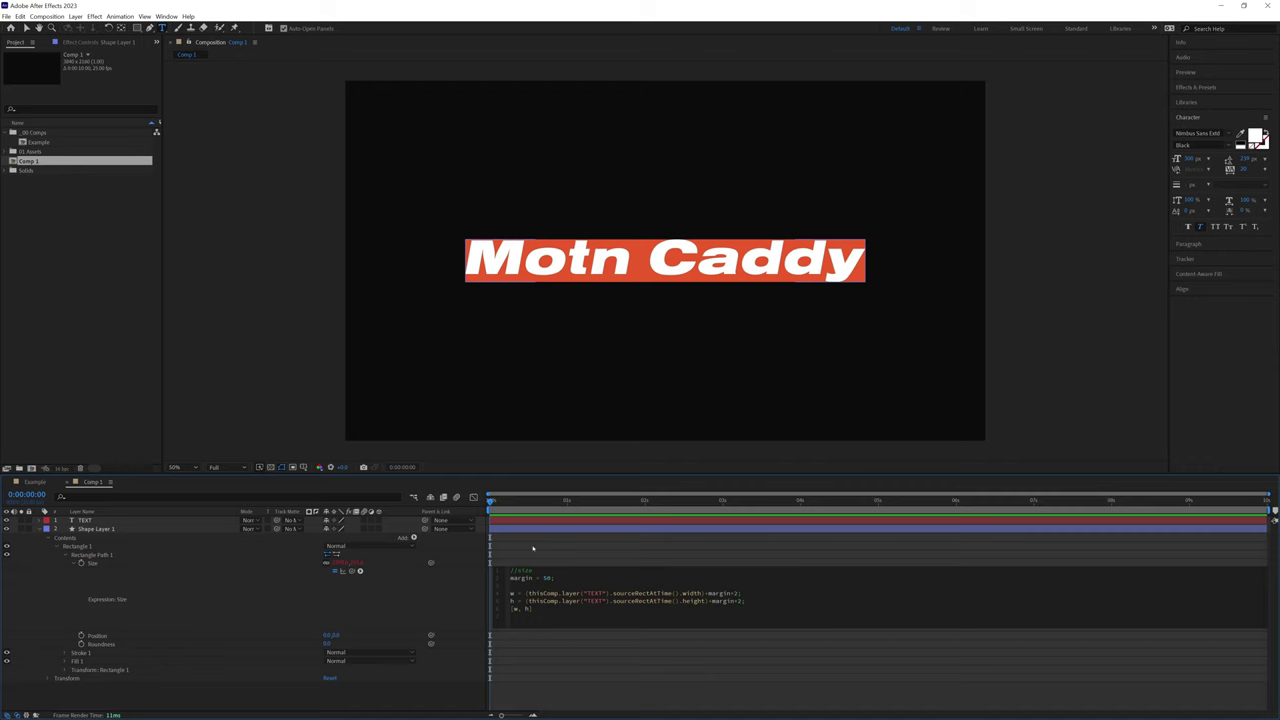
pyautogui.doubleClick(547, 578)
pyautogui.click(524, 560)
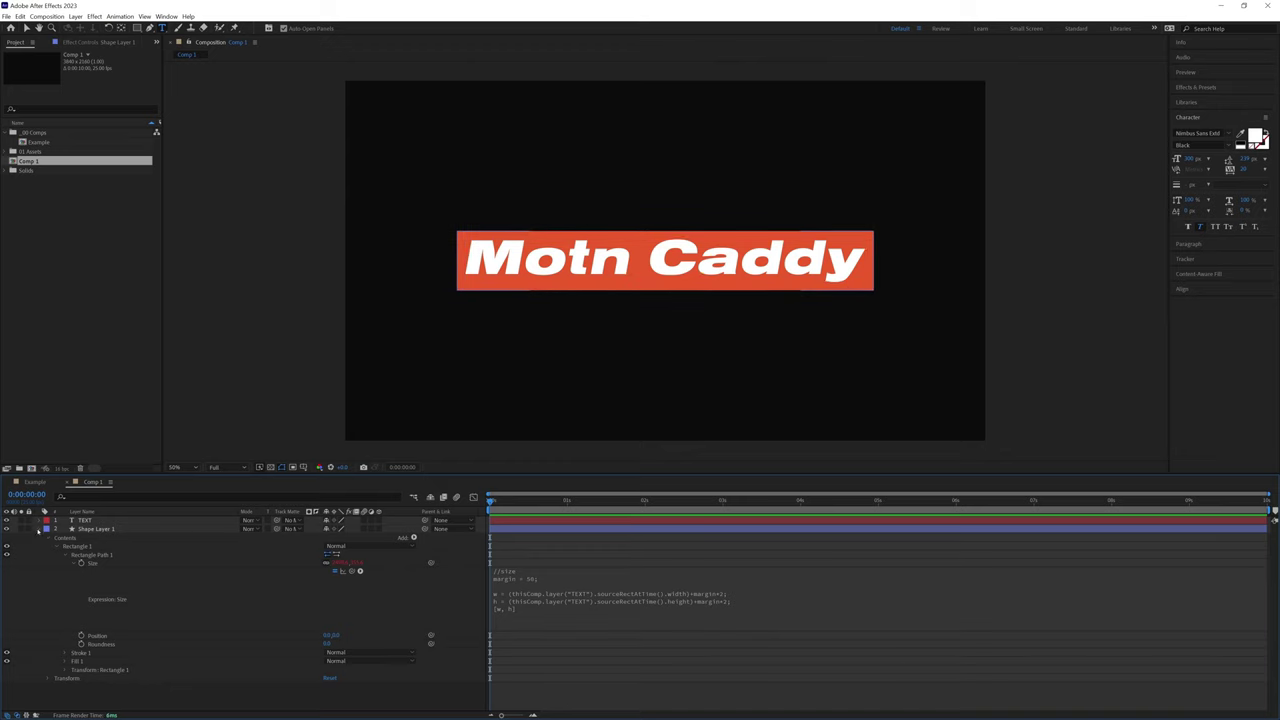
pyautogui.click(40, 529)
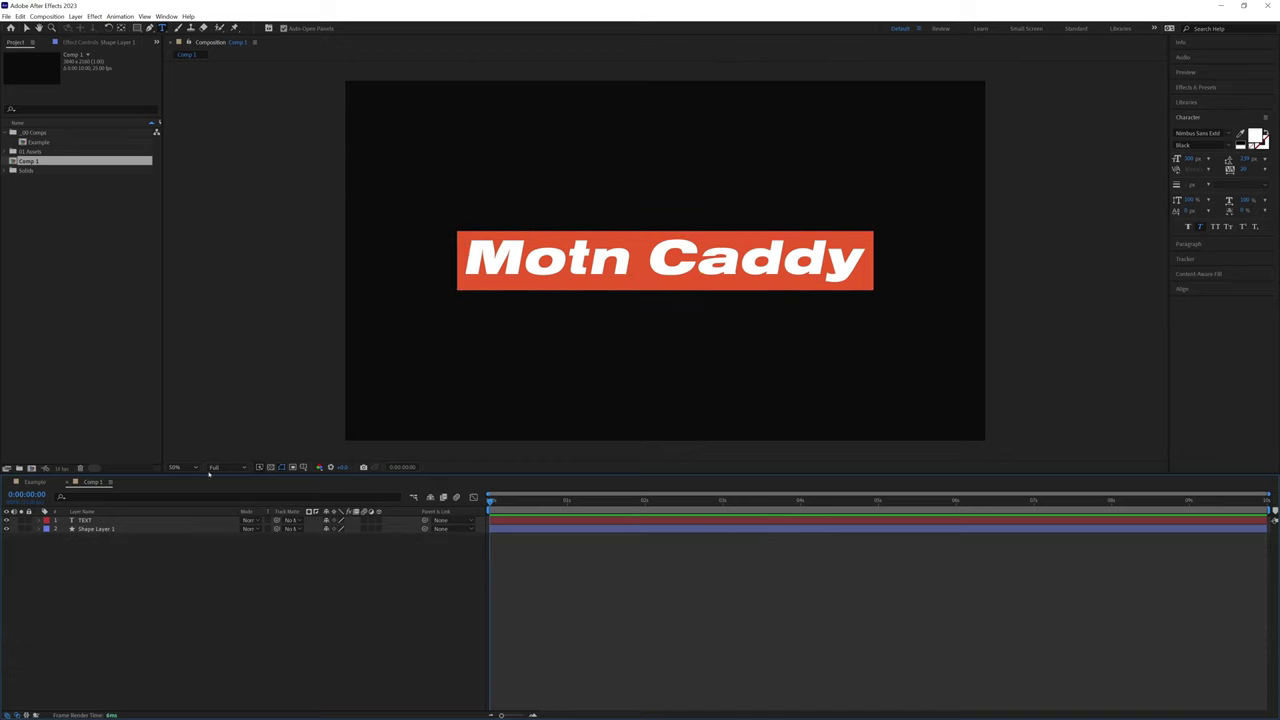
pyautogui.press('v')
pyautogui.click(88, 520)
# - Delete the TEXT and shape layers and create a new text layer reading 'Left Align'
pyautogui.keyDown('shift'); pyautogui.click(95, 529); pyautogui.keyUp('shift')
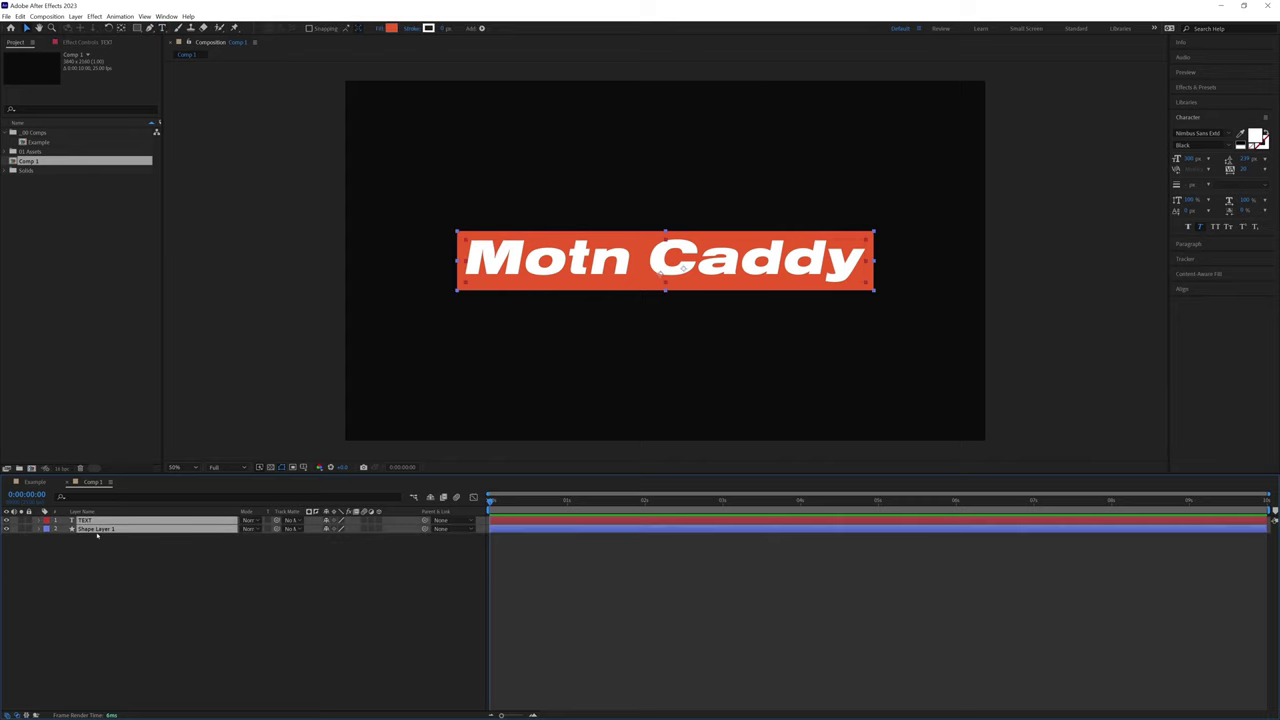
pyautogui.press('Delete')
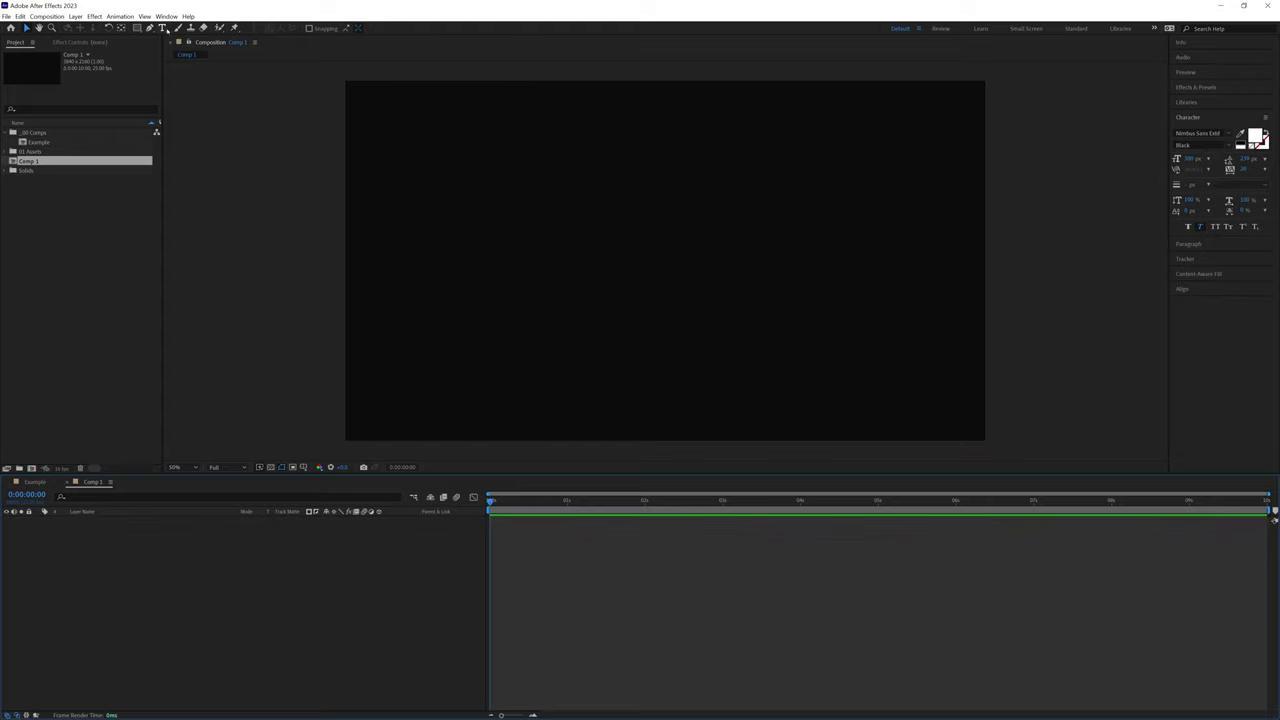
pyautogui.click(162, 28)
pyautogui.click(606, 254)
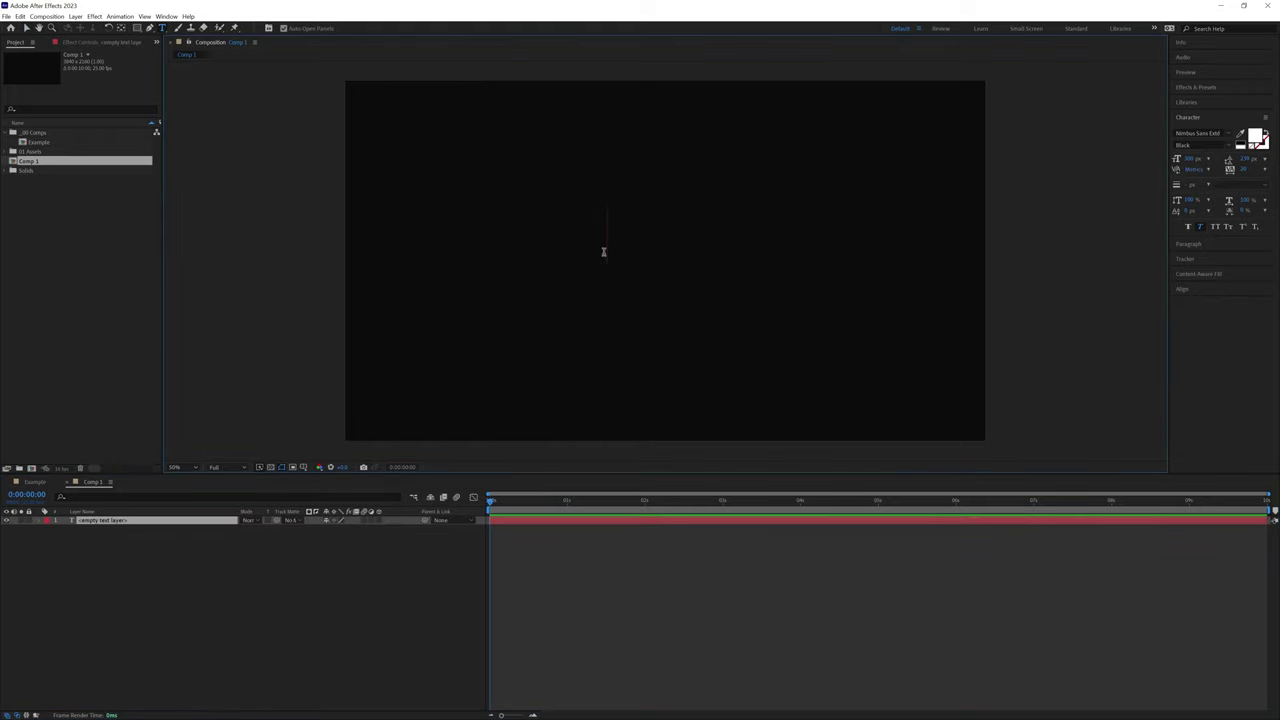
pyautogui.write('Left')
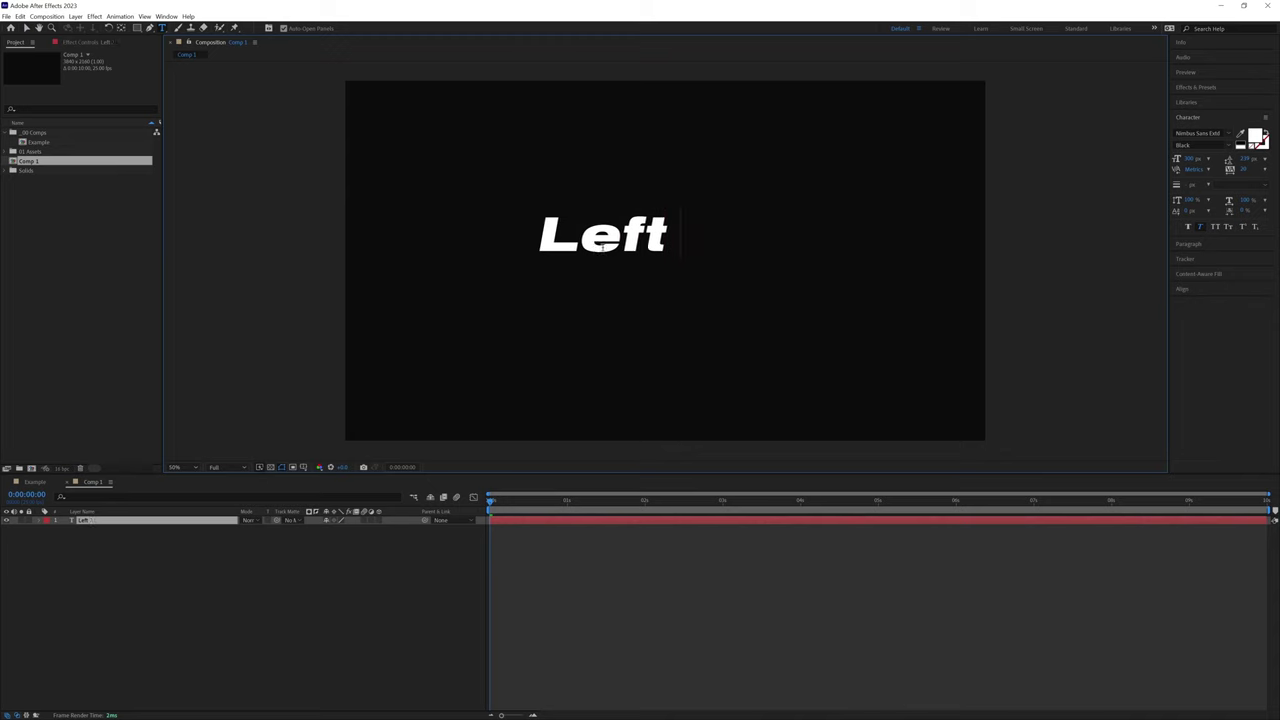
pyautogui.write(' ALign')
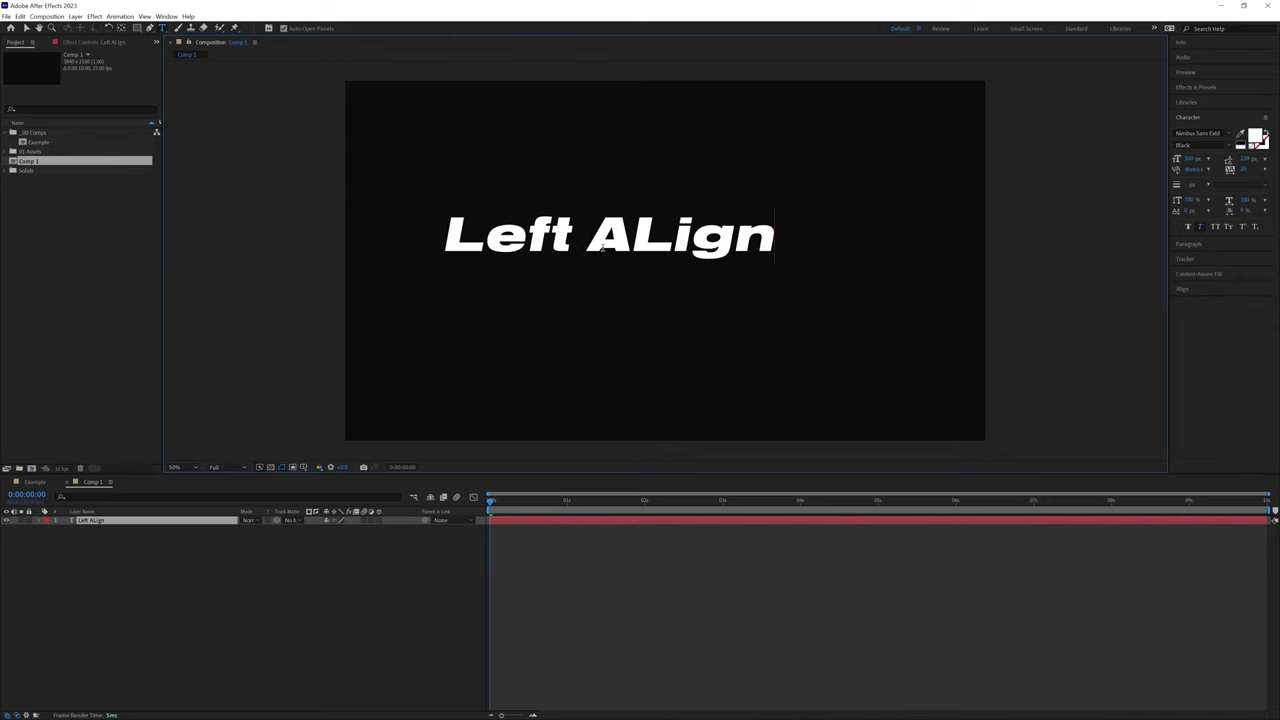
pyautogui.press('BackSpace')
pyautogui.write('l')
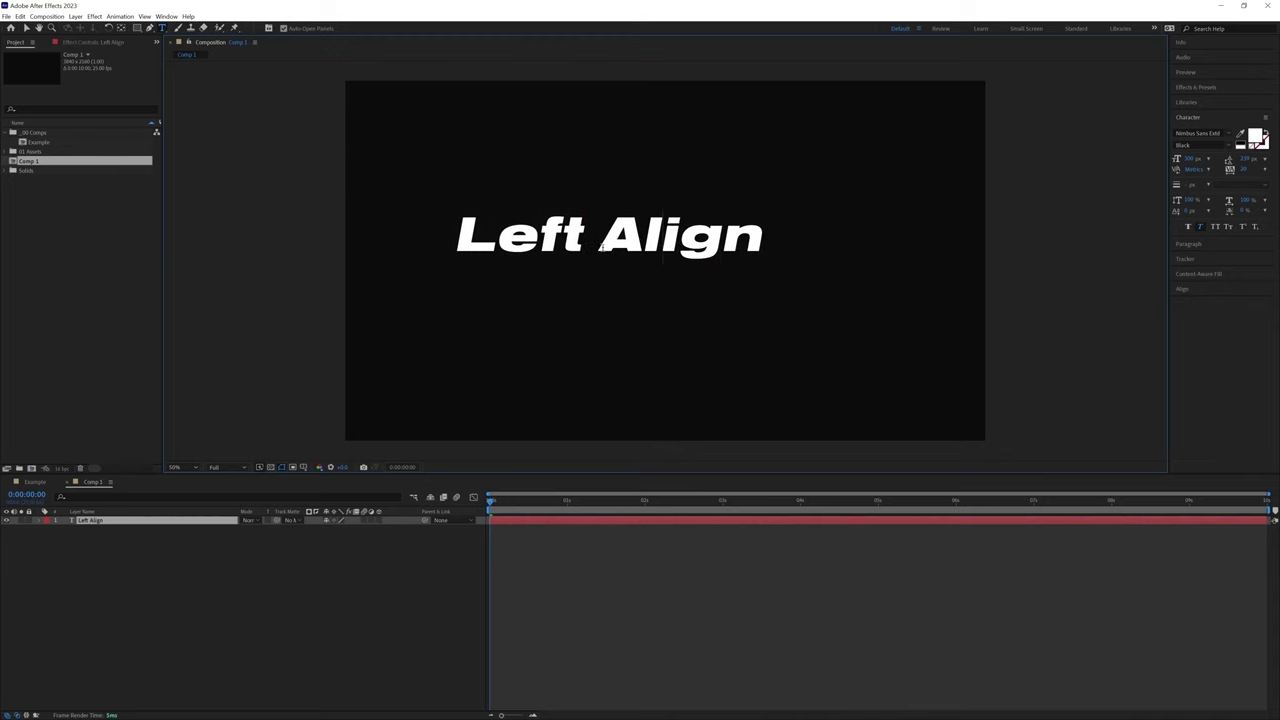
# - Set the Left Align text's paragraph alignment to left
pyautogui.click(1188, 243)
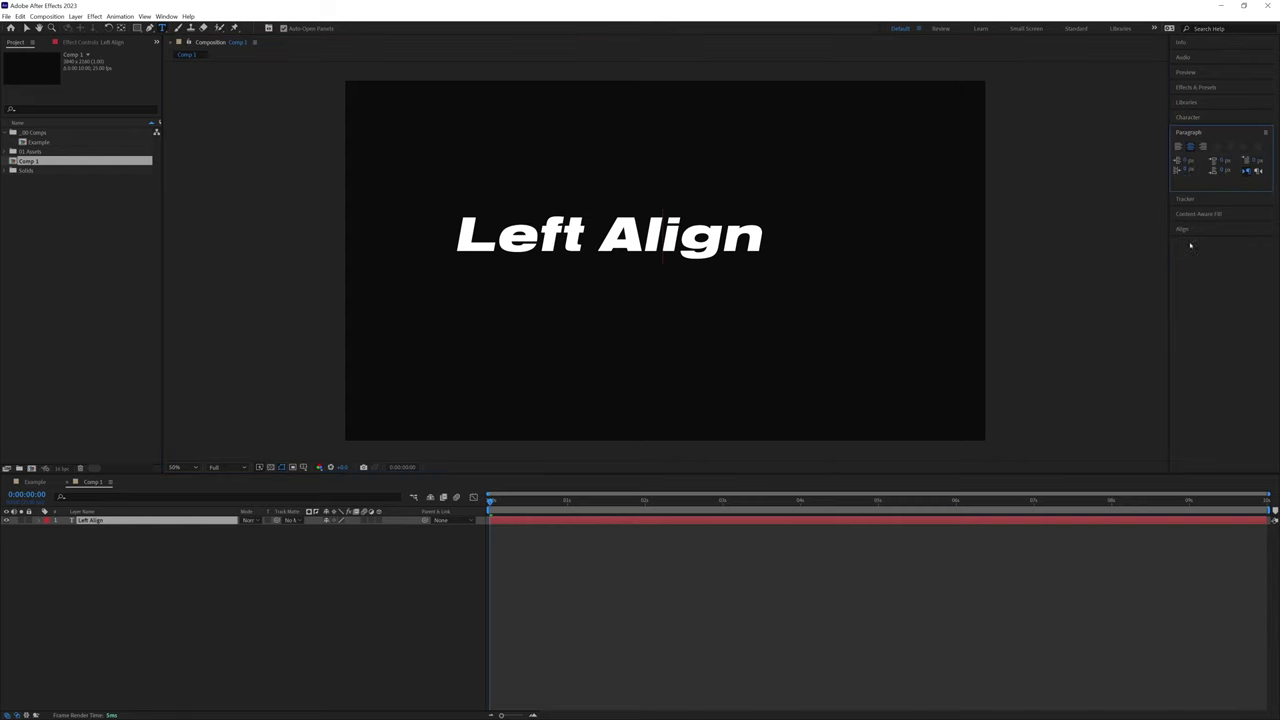
pyautogui.hotkey('ctrl', 'a')
pyautogui.click(1178, 148)
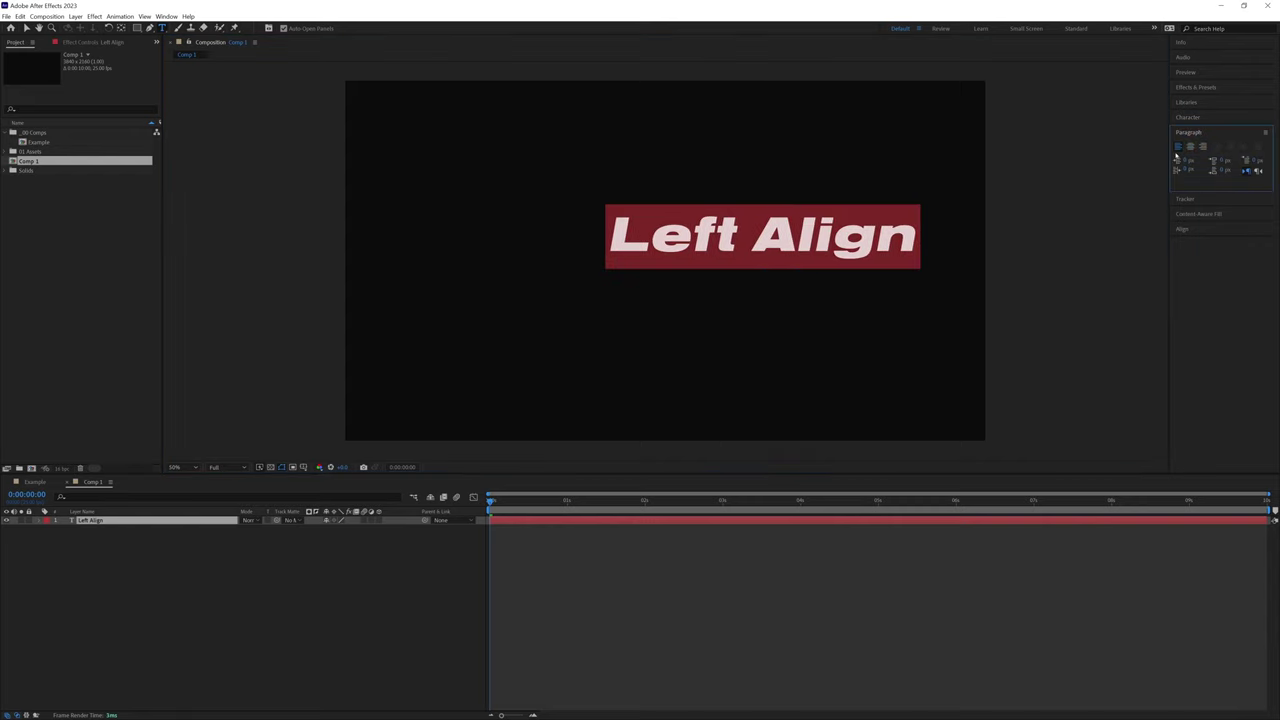
# - Centre the Left Align text horizontally and vertically in the composition
pyautogui.click(95, 521)
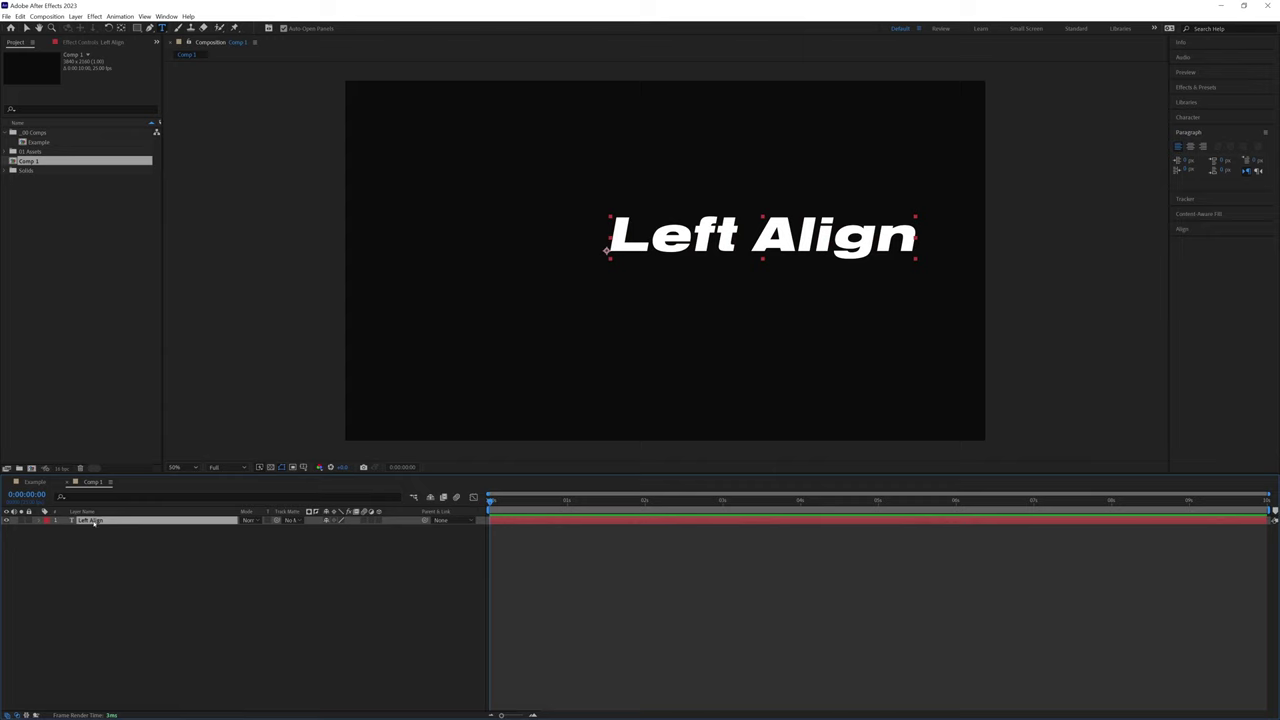
pyautogui.press('v')
pyautogui.click(1183, 230)
pyautogui.click(1196, 202)
pyautogui.click(1247, 202)
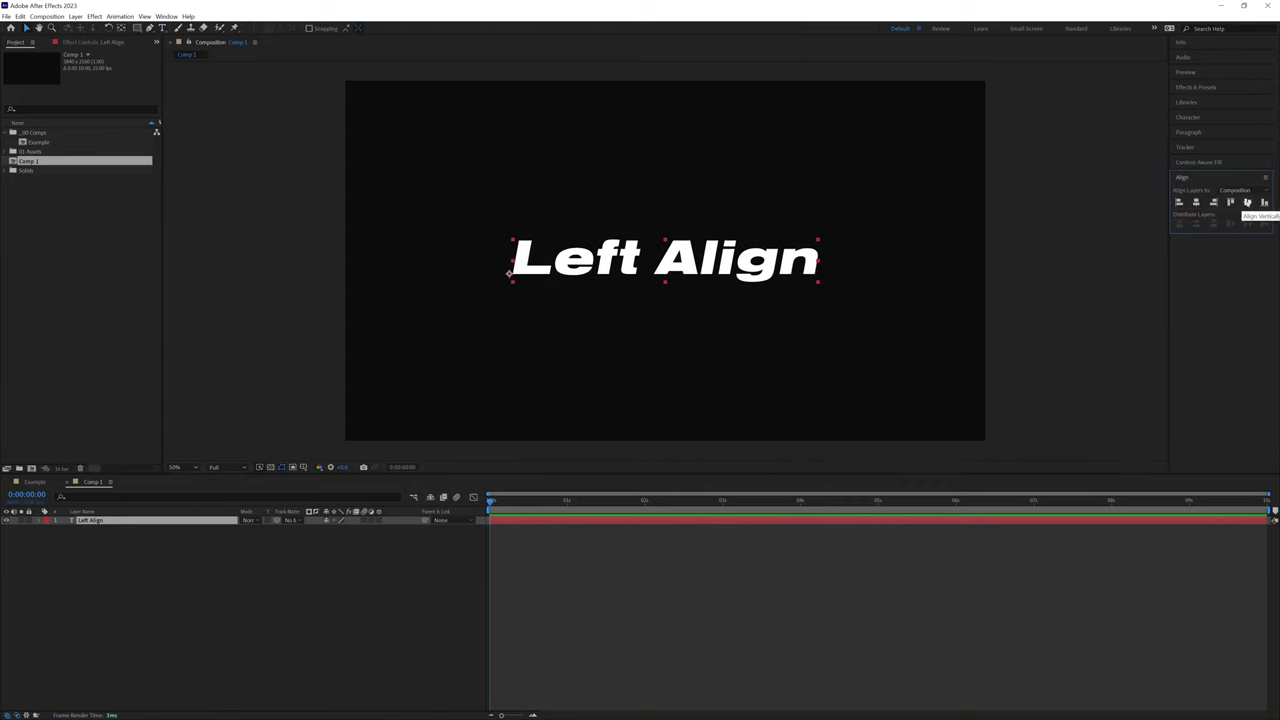
# - Test-type 'fff' into Align, delete it again, and deselect the layer
pyautogui.hotkey('ctrl', 't')
pyautogui.click(711, 264)
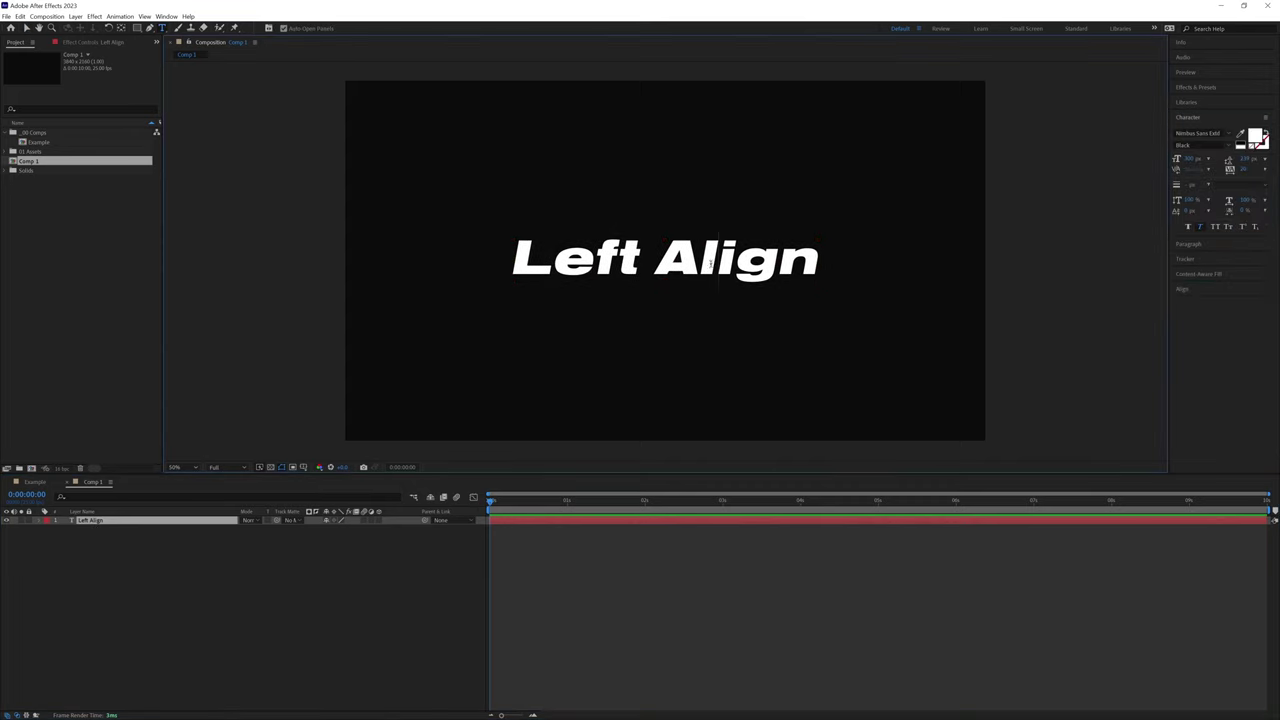
pyautogui.write('fff')
pyautogui.press('BackSpace')
pyautogui.press('BackSpace')
pyautogui.press('BackSpace')
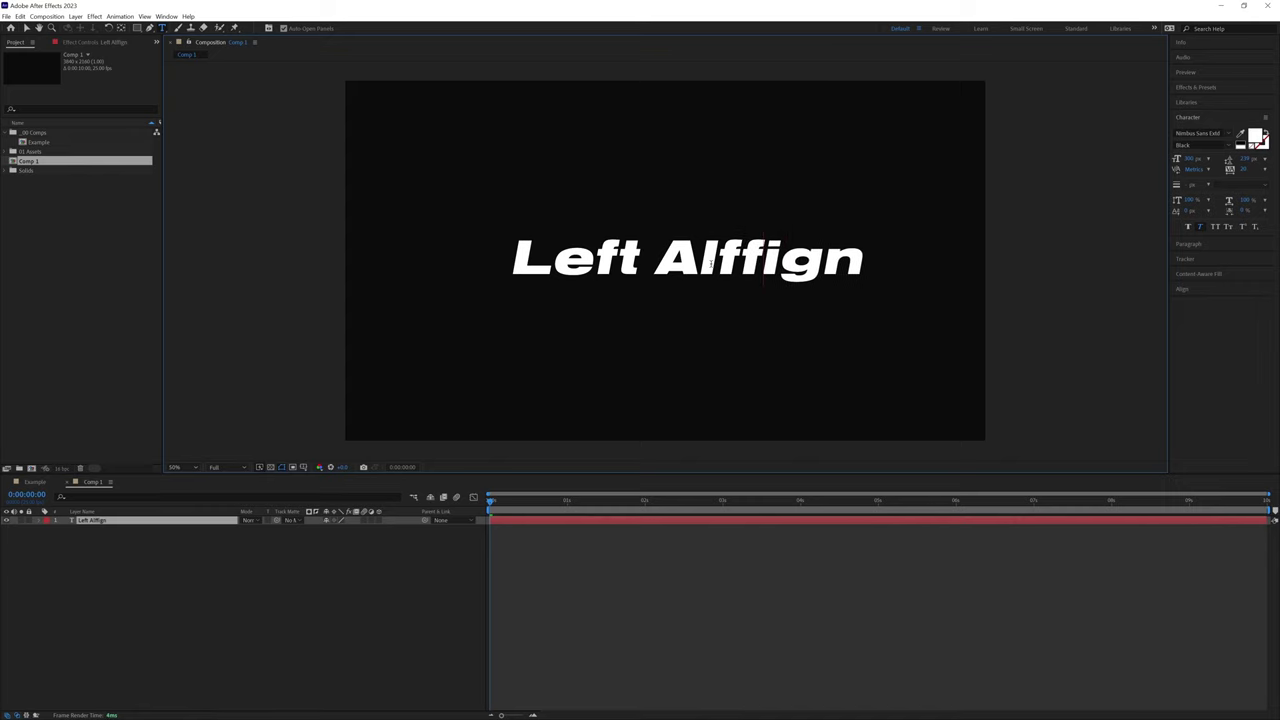
pyautogui.click(178, 556)
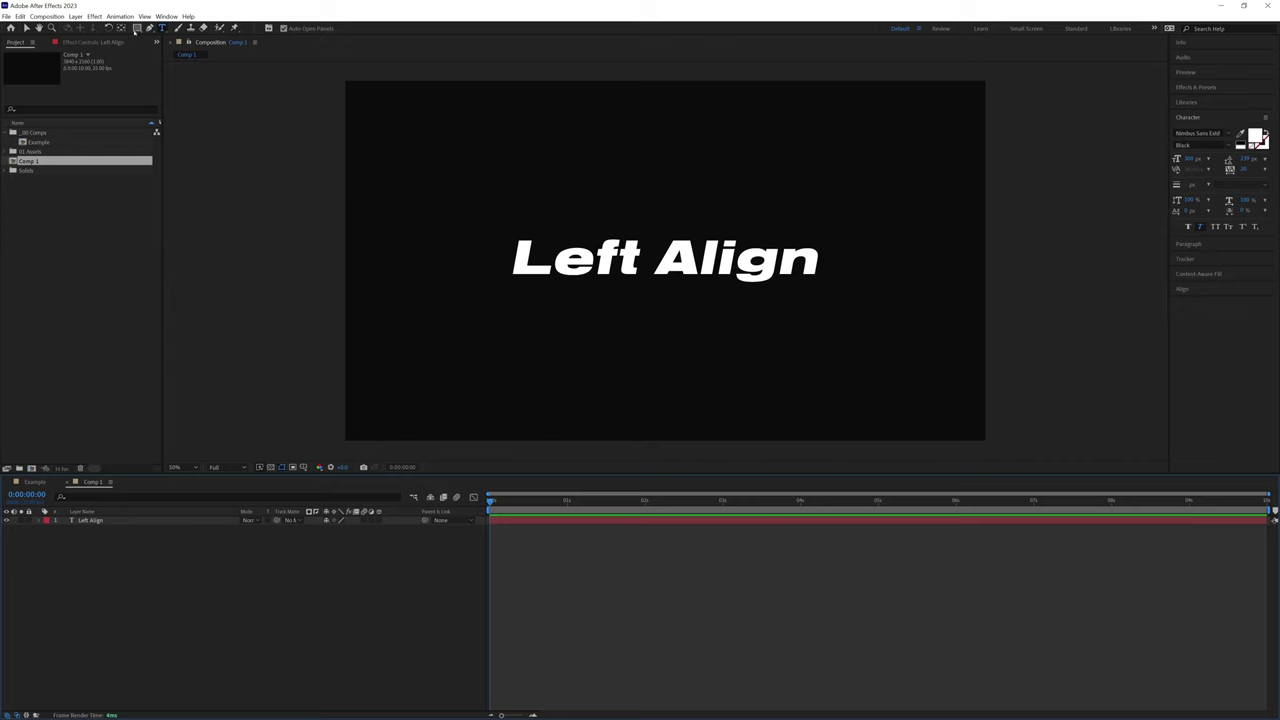
# - Draw an orange rectangle over the text and move Shape Layer 1 below the Left Align layer
pyautogui.click(137, 27)
pyautogui.click(161, 28)
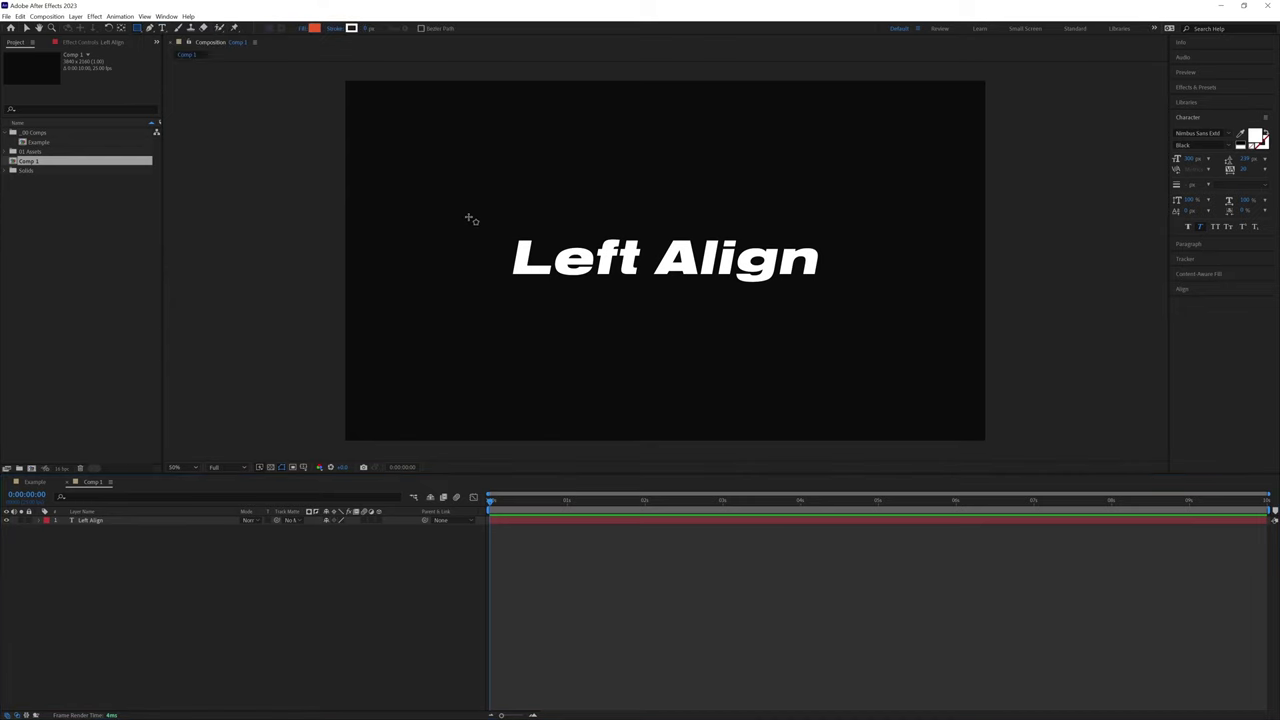
pyautogui.moveTo(450, 167); pyautogui.dragTo(821, 334)
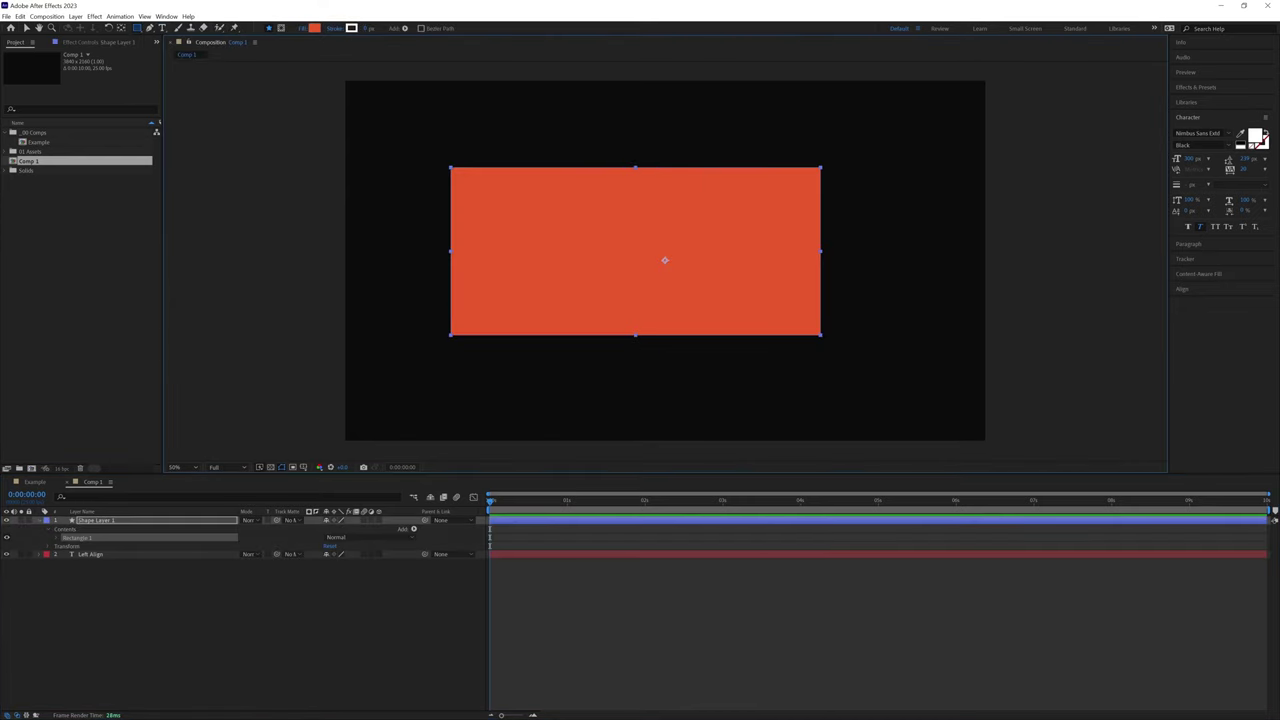
pyautogui.click(88, 555)
pyautogui.moveTo(88, 521); pyautogui.dragTo(80, 548)
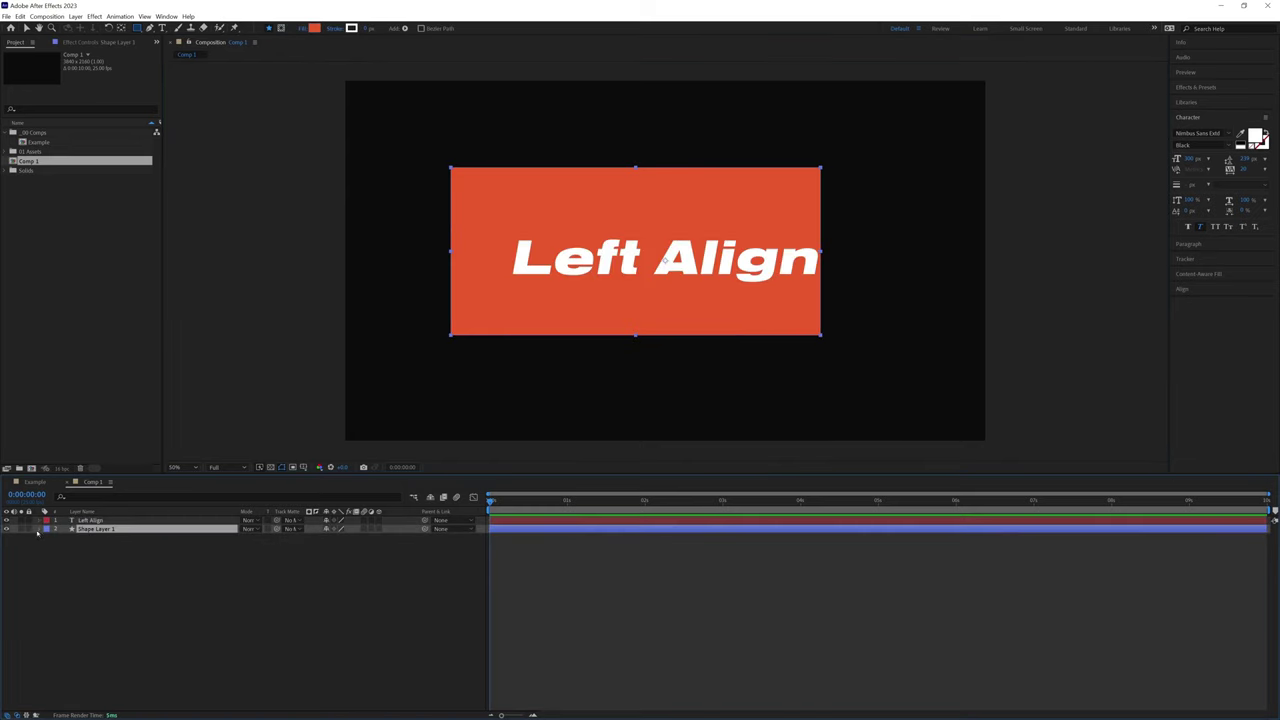
# - Expand Rectangle Path 1 and add an expression to its Size property
pyautogui.click(63, 529)
pyautogui.click(53, 547)
pyautogui.click(65, 556)
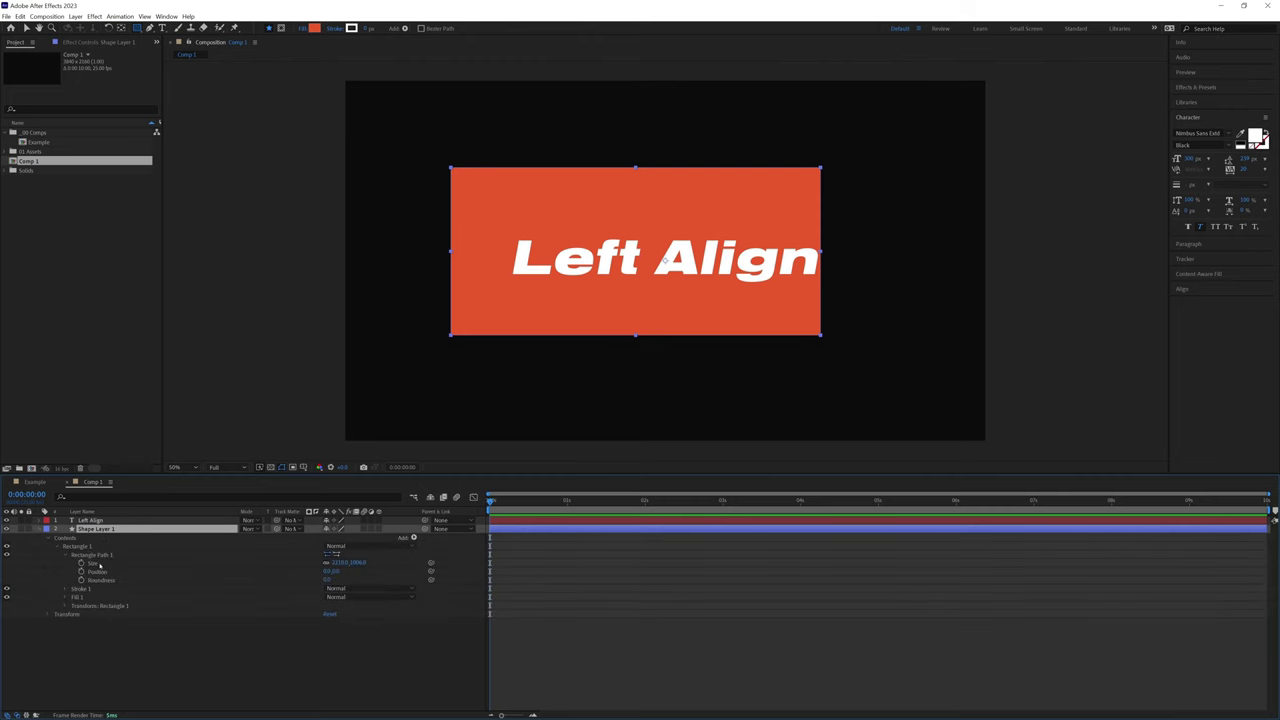
pyautogui.click(95, 565)
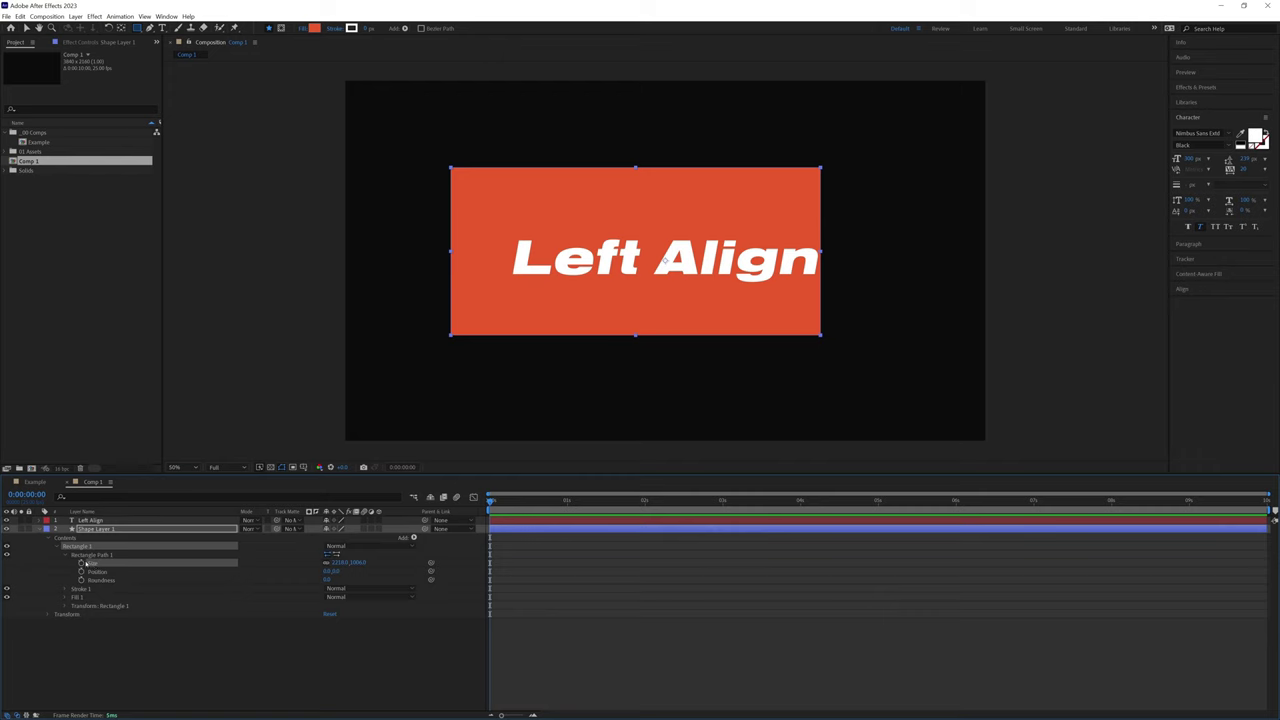
pyautogui.keyDown('alt'); pyautogui.click(81, 564); pyautogui.keyUp('alt')
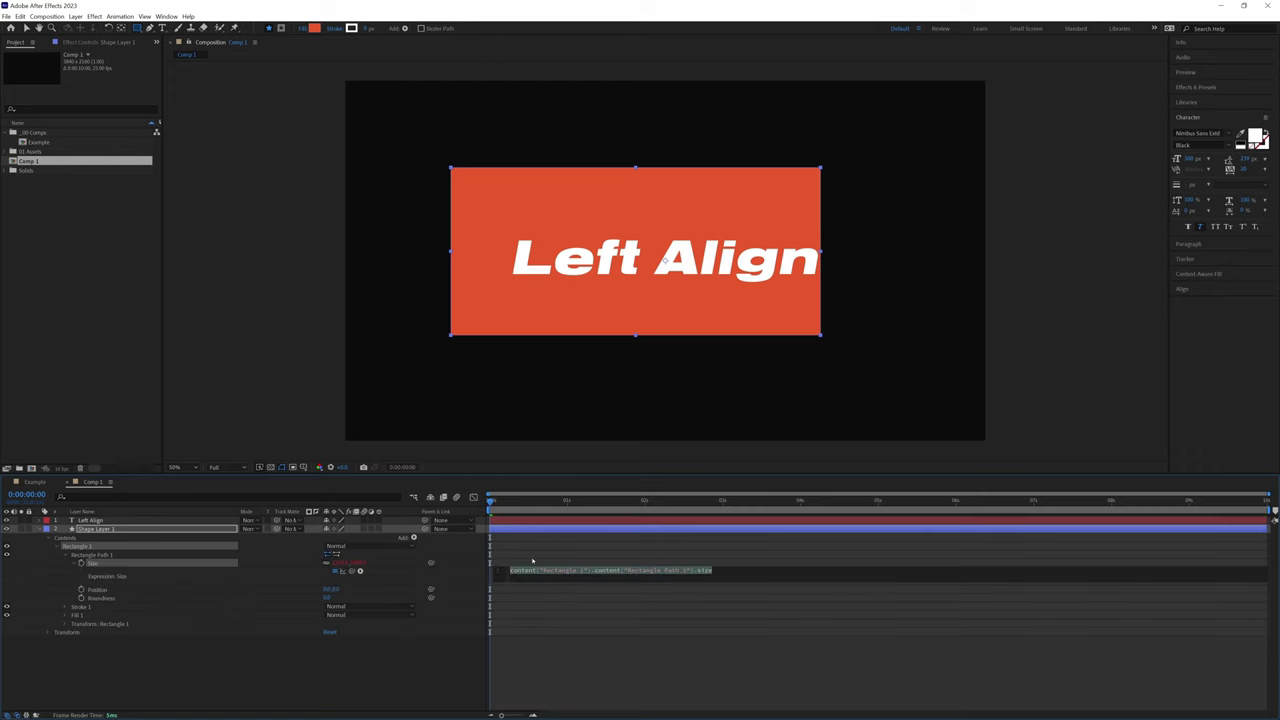
# - Paste the margin-based size expression into Size, noting its two references to layer TEXT
pyautogui.write('[w, h]')
pyautogui.press('Return')
pyautogui.hotkey('ctrl', 'a')
pyautogui.write('//size margin = 50;  w = (thisComp.layer("TEXT").sourceRectAtTime().width)+margin*2; h = (thisComp.layer("TEXT").sourceRectAtTime().height)+margin*2; [w, h]')
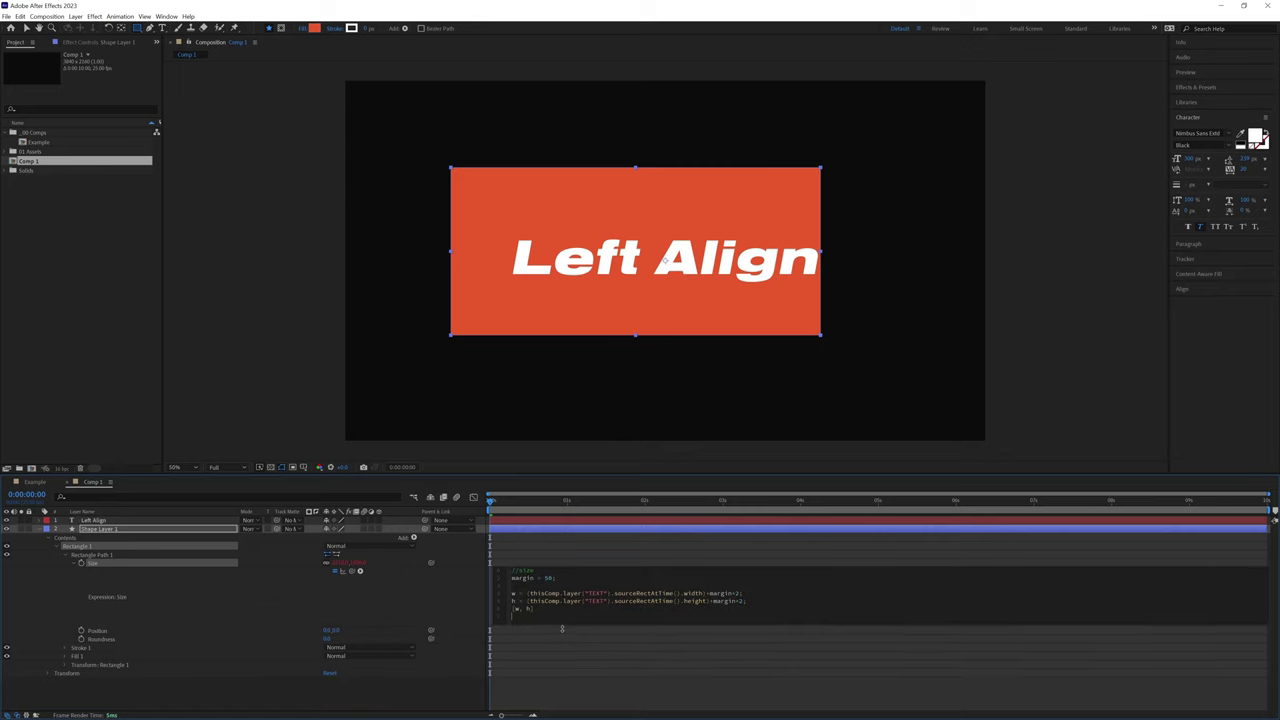
pyautogui.click(541, 551)
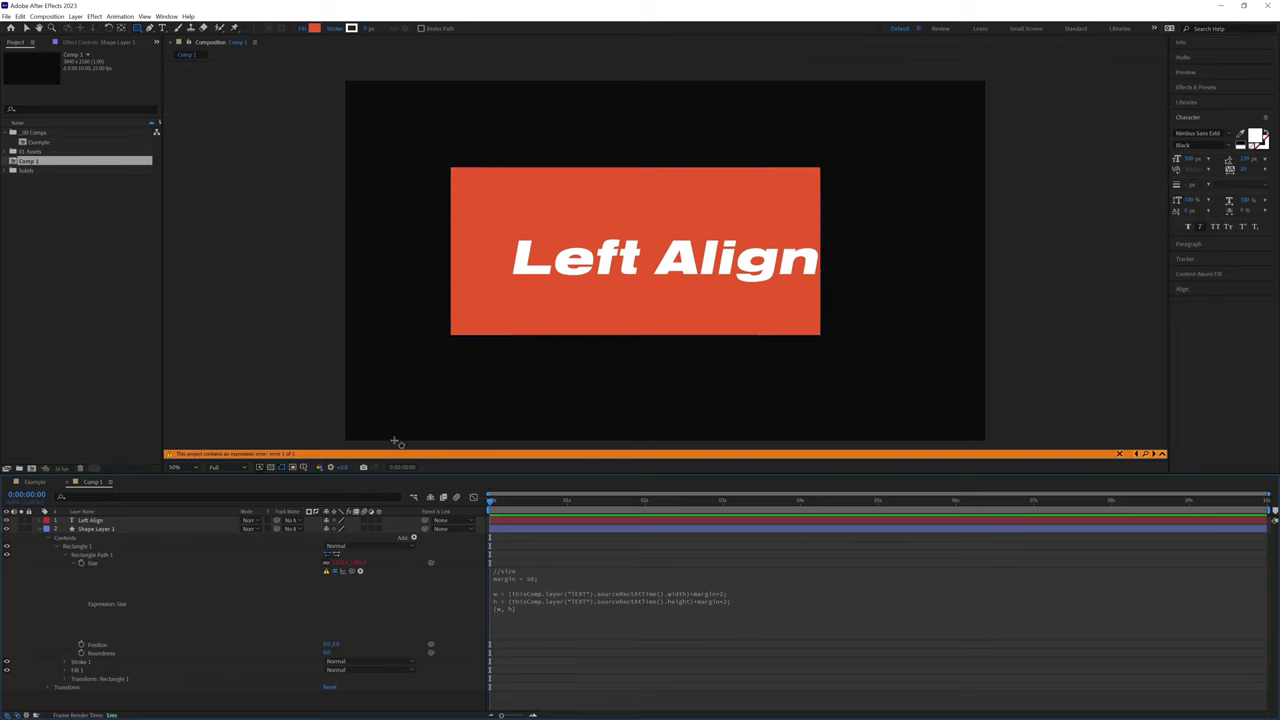
pyautogui.click(563, 593)
pyautogui.doubleClick(594, 593)
pyautogui.doubleClick(594, 608)
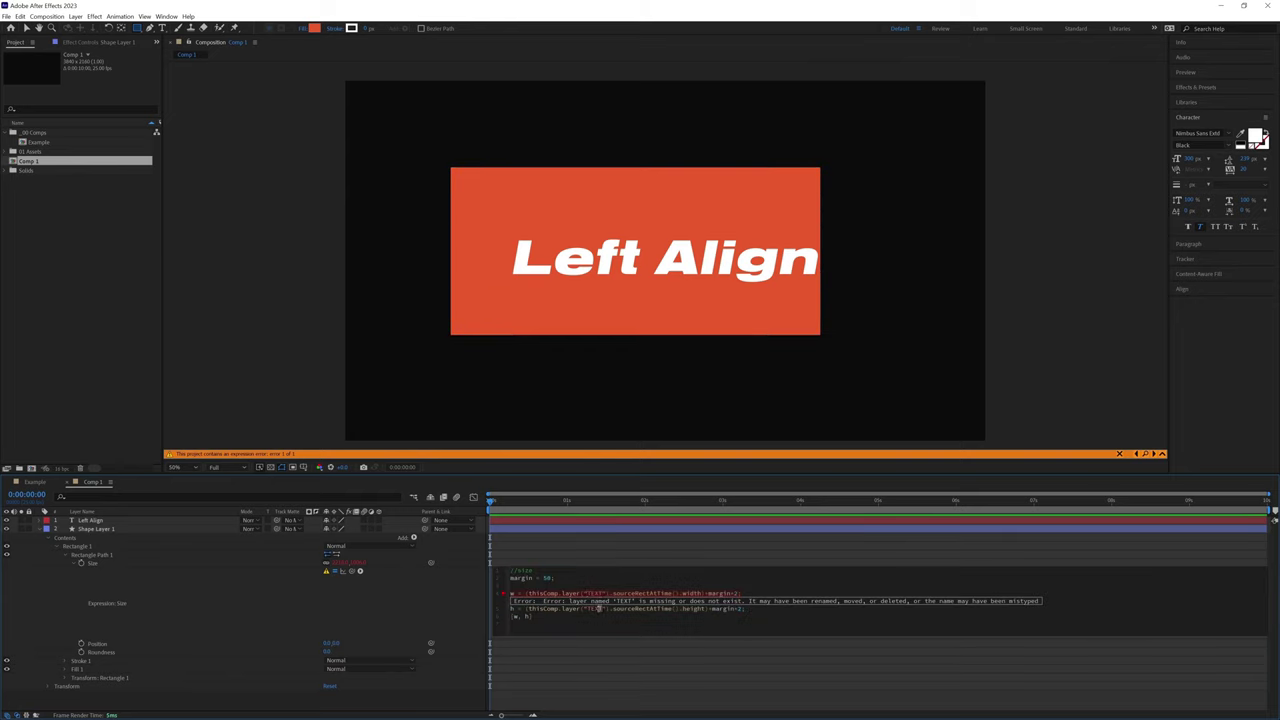
# - Rename the Left Align text layer to TEXT
pyautogui.click(85, 521)
pyautogui.press('Return')
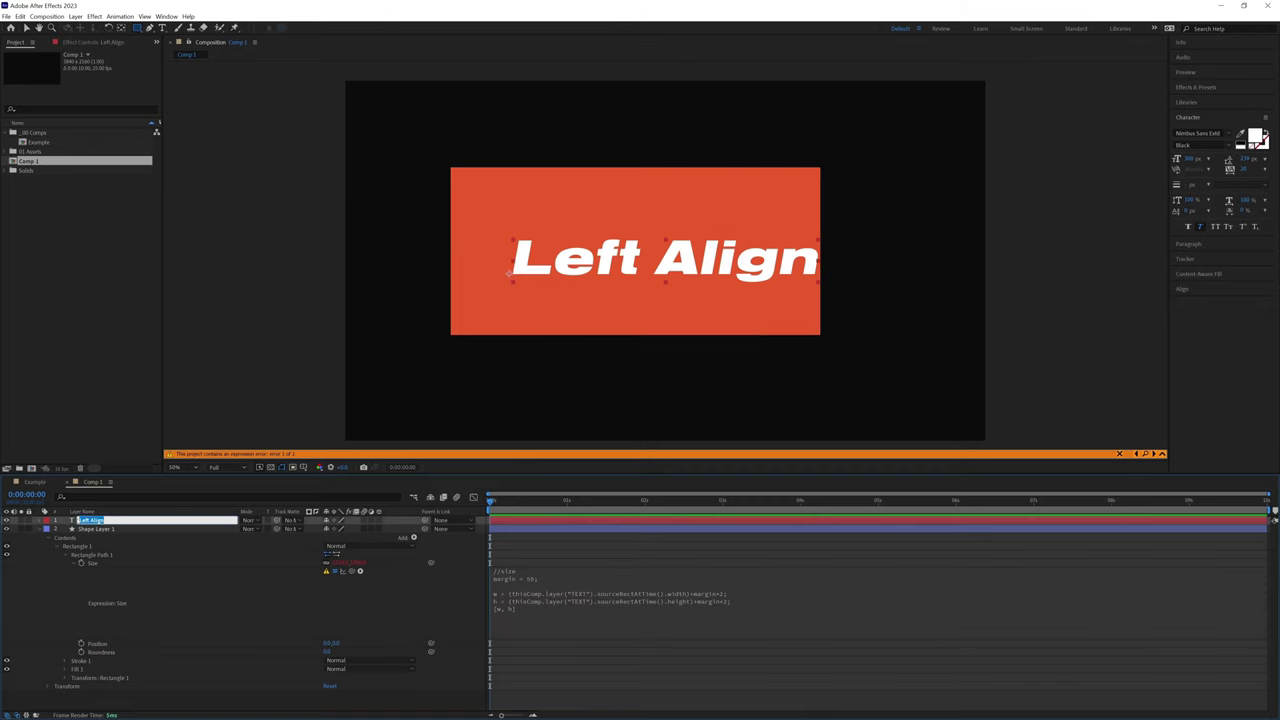
pyautogui.press('BackSpace')
pyautogui.write('TEXT')
pyautogui.press('Return')
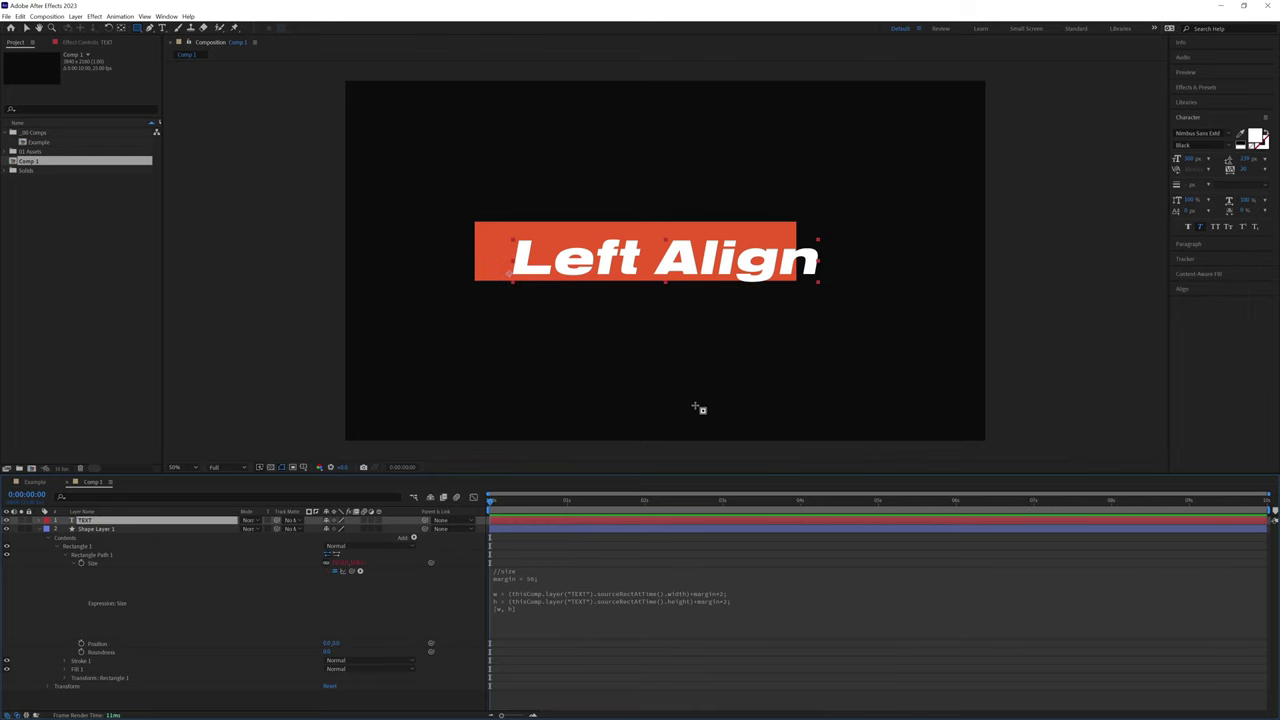
# - Centre the orange rectangle horizontally and vertically in the composition
pyautogui.click(97, 529)
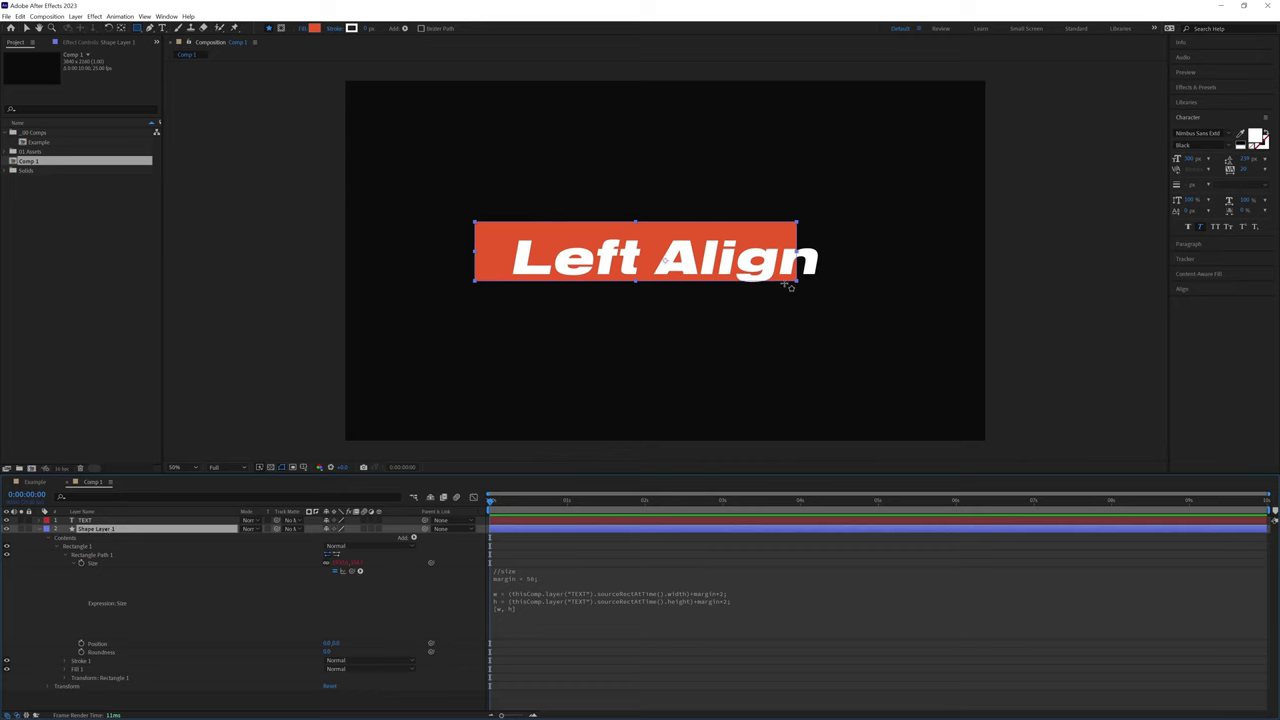
pyautogui.click(1186, 290)
pyautogui.click(1196, 203)
pyautogui.click(1246, 206)
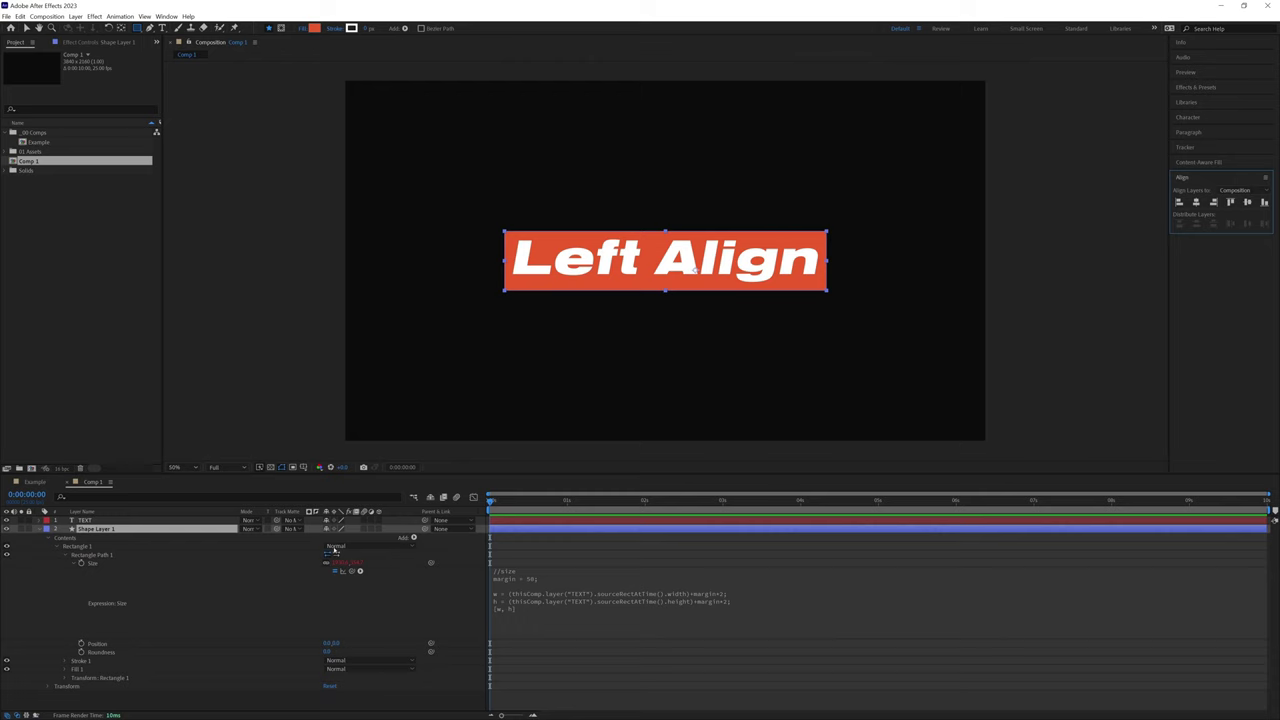
# - Test the auto-sizing box by typing 'dfg' into the text, then deleting it back to Left Align
pyautogui.click(84, 521)
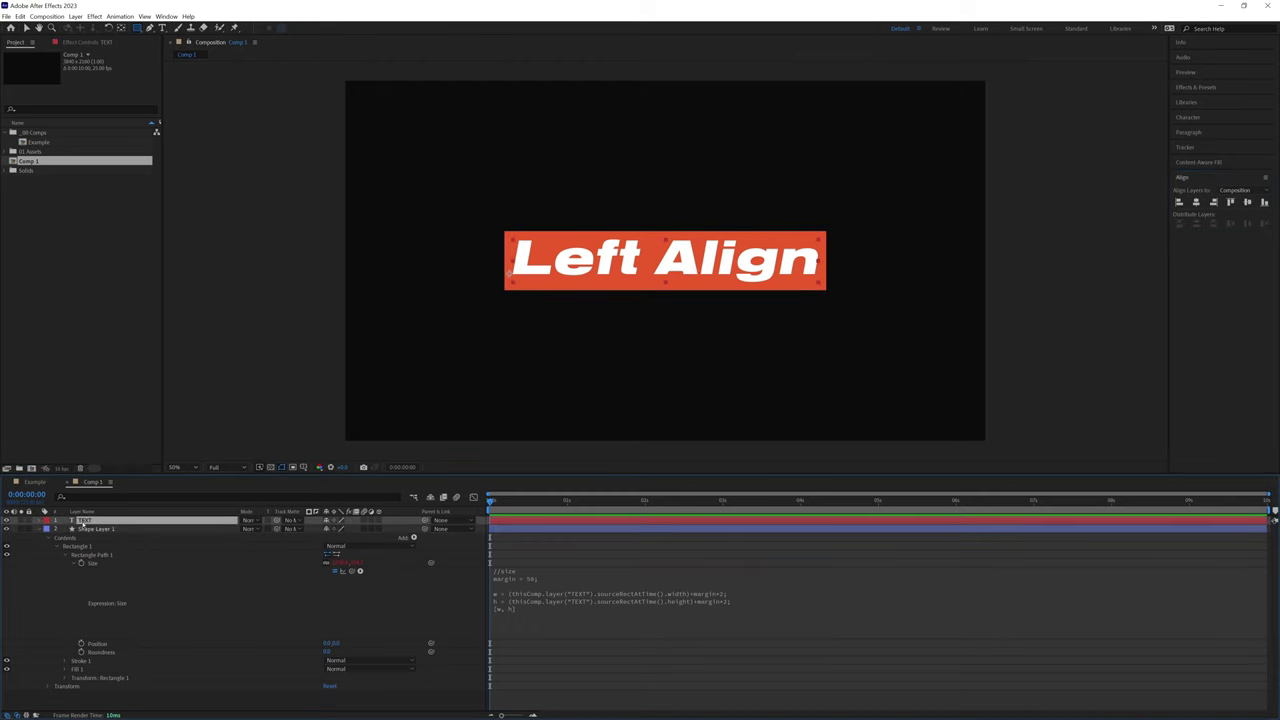
pyautogui.hotkey('ctrl', 't')
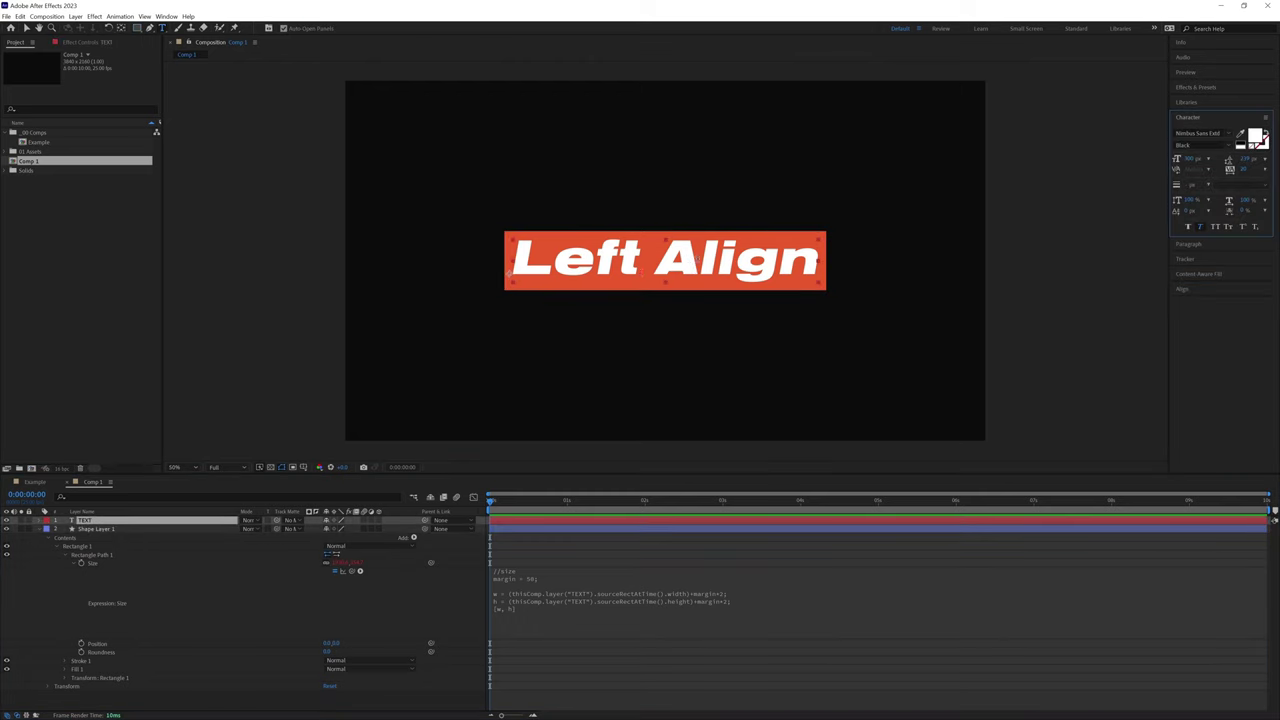
pyautogui.click(693, 262)
pyautogui.write('dfg')
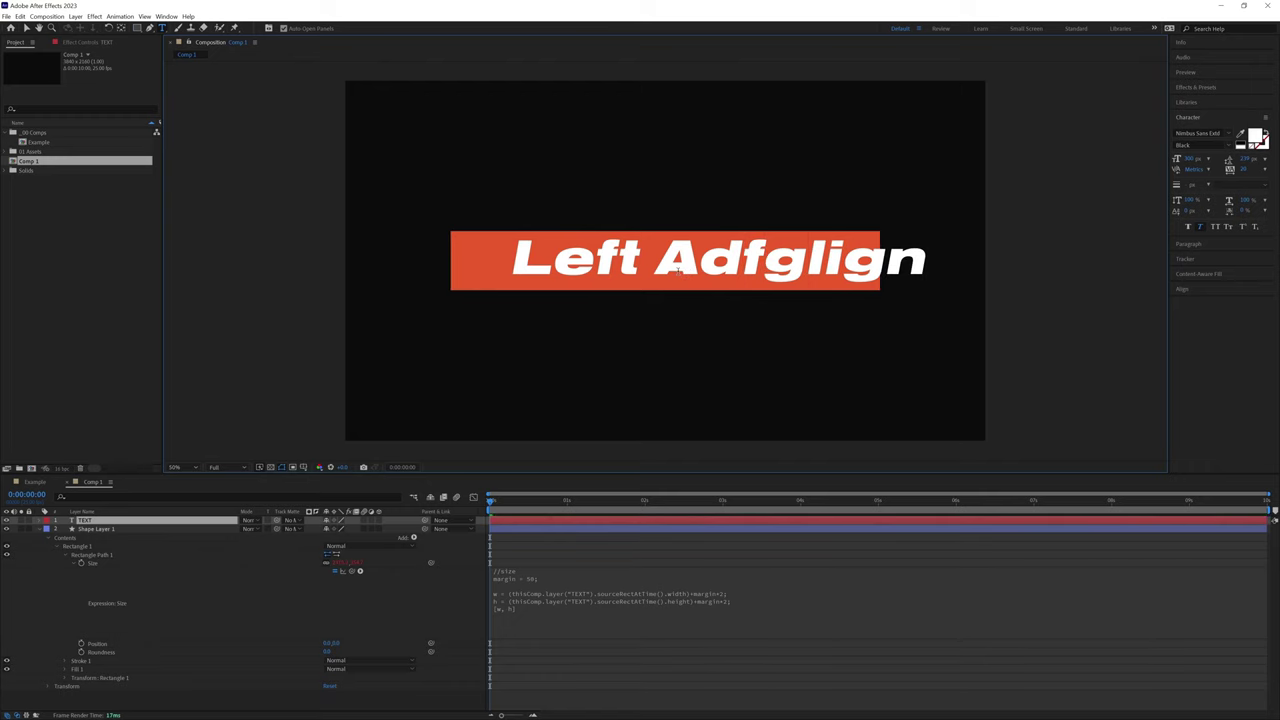
pyautogui.press('BackSpace')
pyautogui.press('BackSpace')
pyautogui.press('BackSpace')
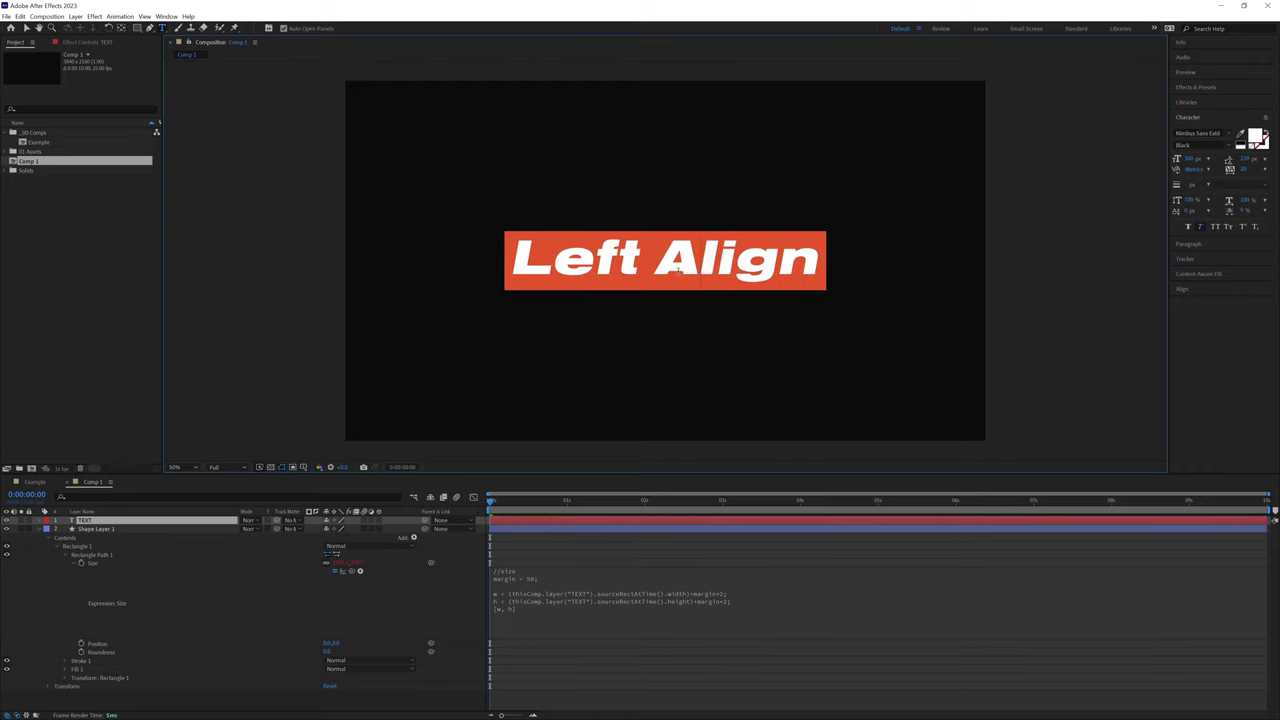
pyautogui.click(91, 560)
# - Select the left text position expression (size/2) in the WordPad notes, then return to After Effects
pyautogui.click(73, 564)
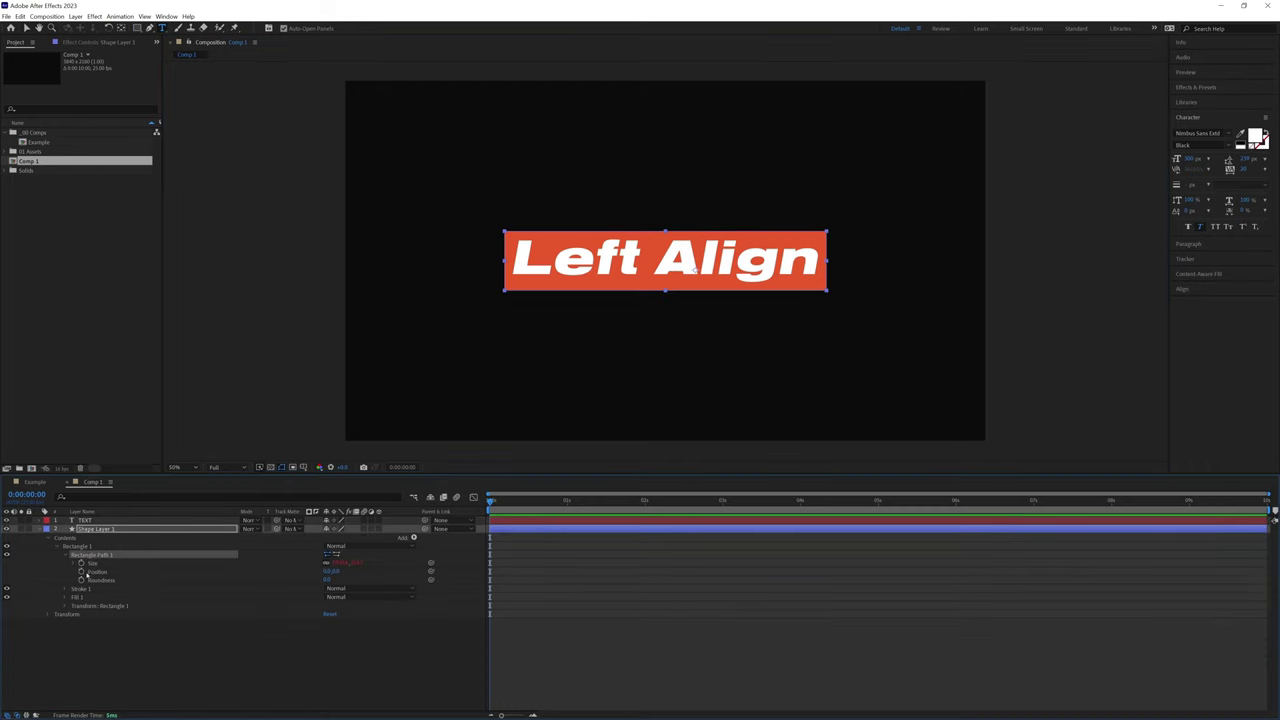
pyautogui.hotkey('alt', 'Tab')
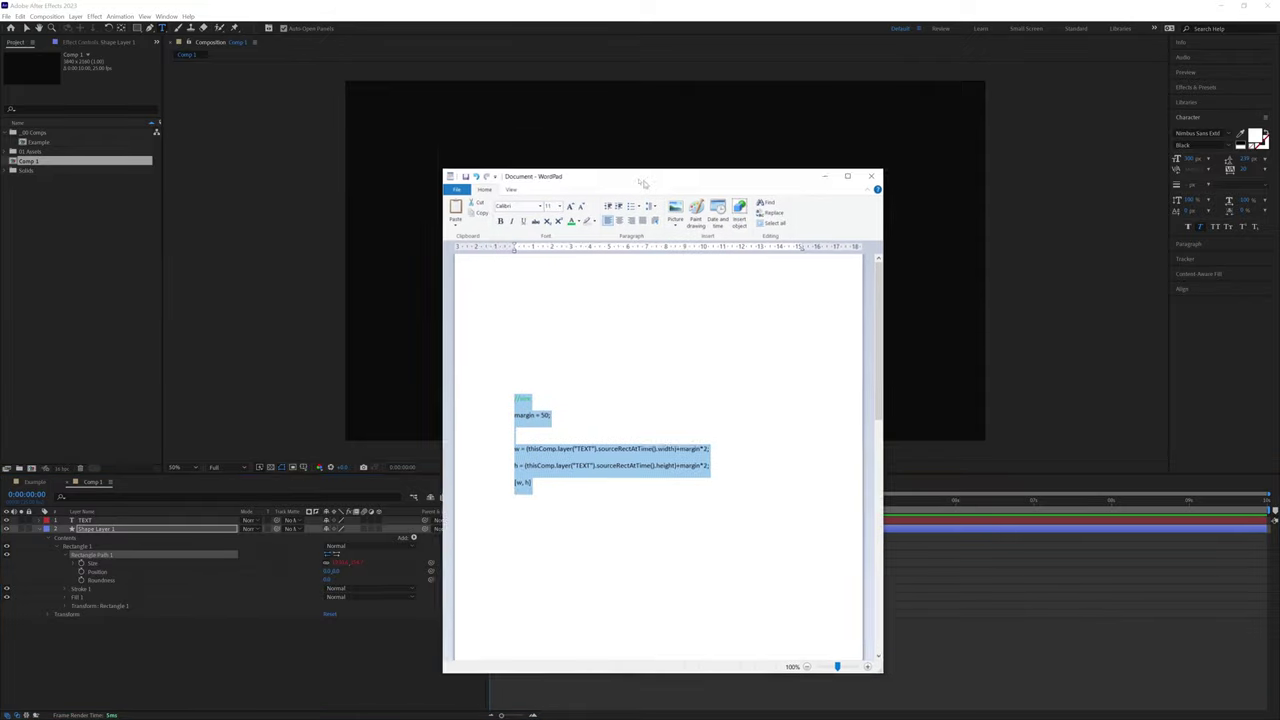
pyautogui.moveTo(805, 262); pyautogui.dragTo(770, 458)
pyautogui.scroll(-1, 750, 445)
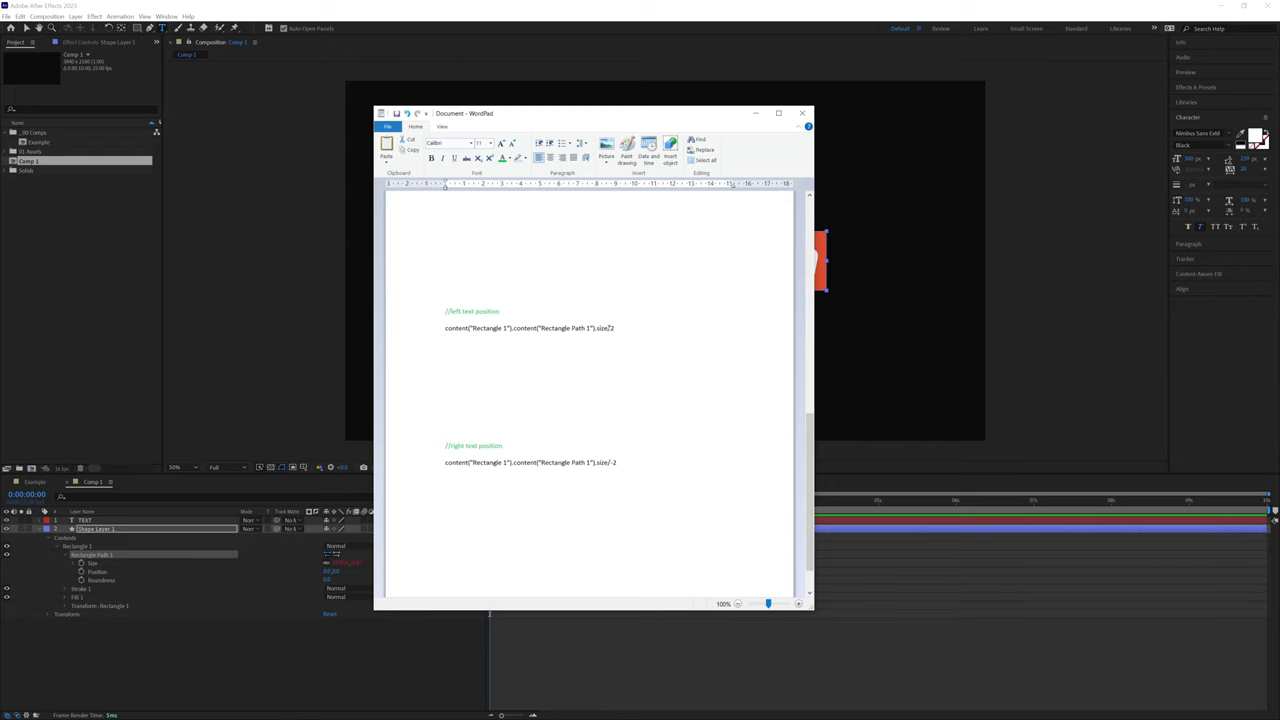
pyautogui.moveTo(611, 328); pyautogui.dragTo(442, 312)
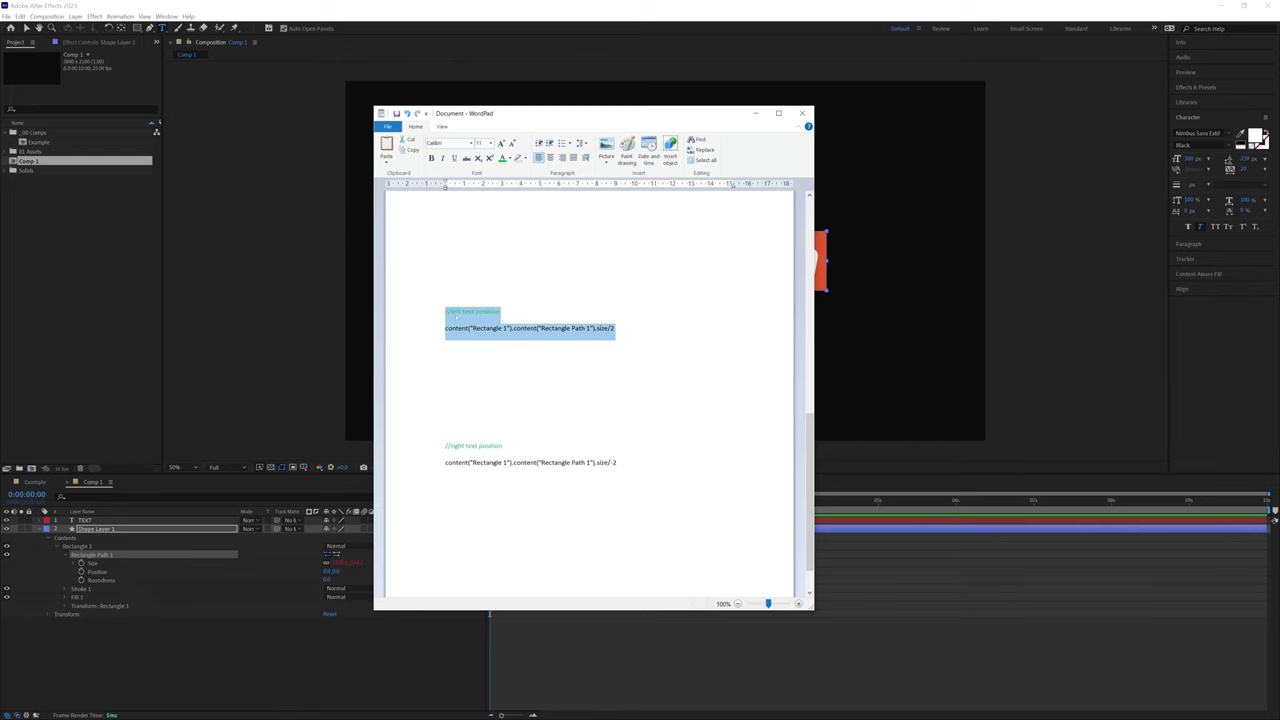
pyautogui.moveTo(560, 113); pyautogui.dragTo(660, 118)
pyautogui.click(695, 270)
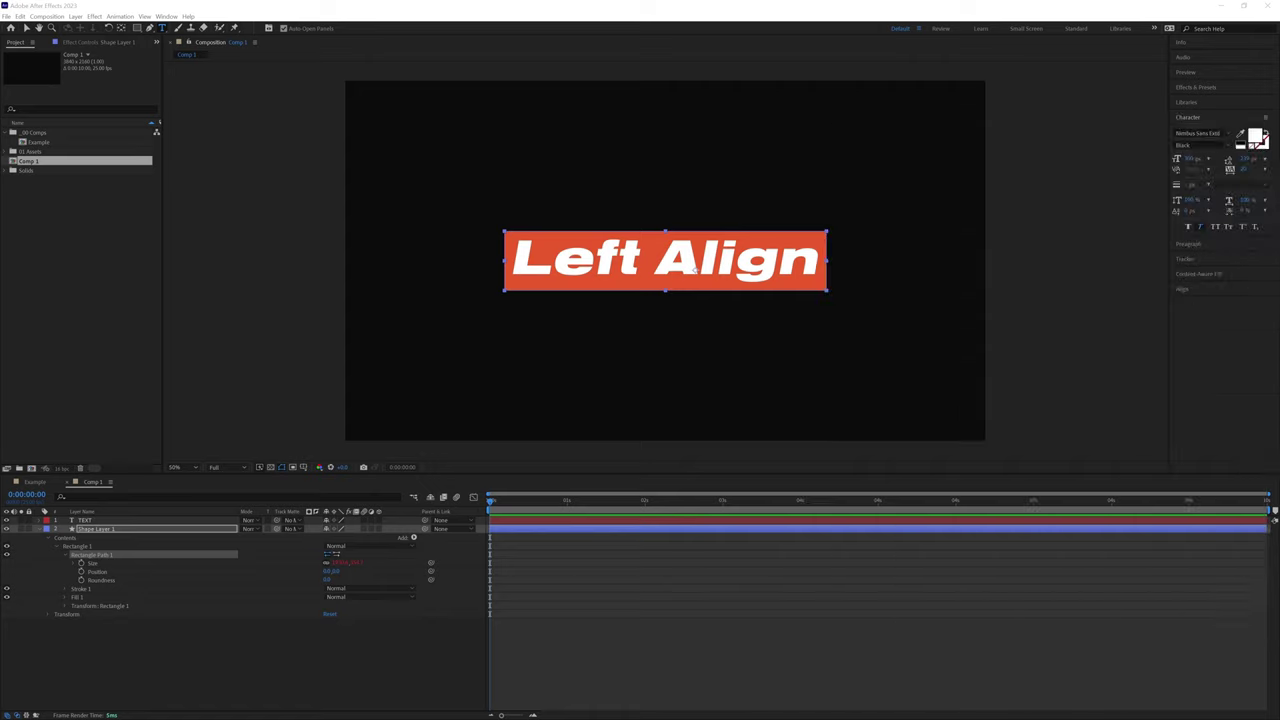
# - Give Rectangle Path 1's Position the pasted size/2 expression with its comment
pyautogui.click(97, 571)
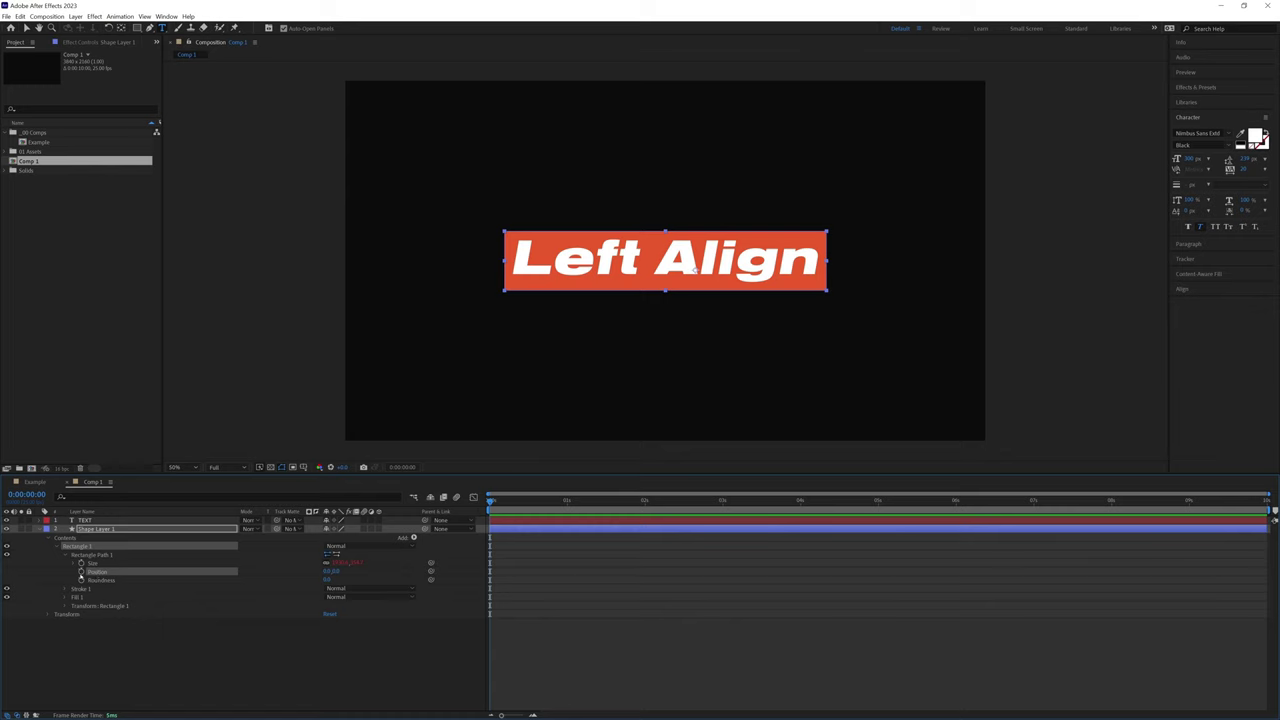
pyautogui.keyDown('alt'); pyautogui.click(81, 571); pyautogui.keyUp('alt')
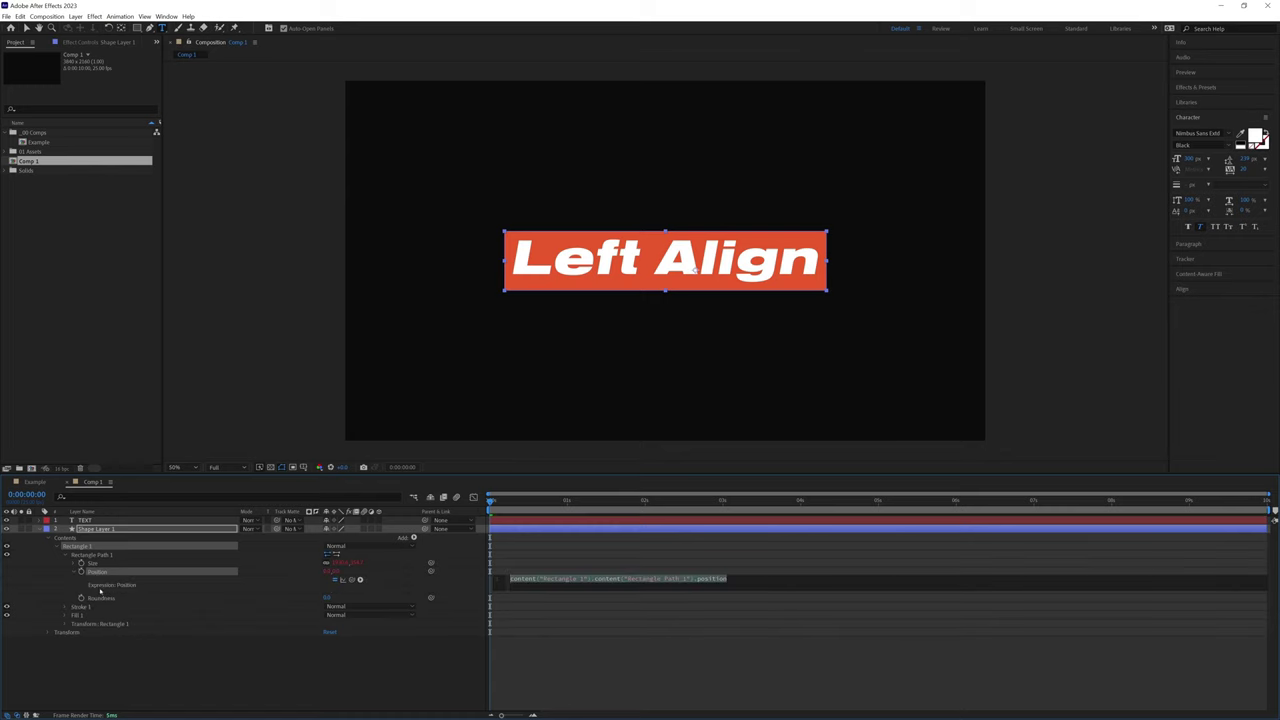
pyautogui.write('content("Rectangle 1").content("Rectangle Path 1").size/2')
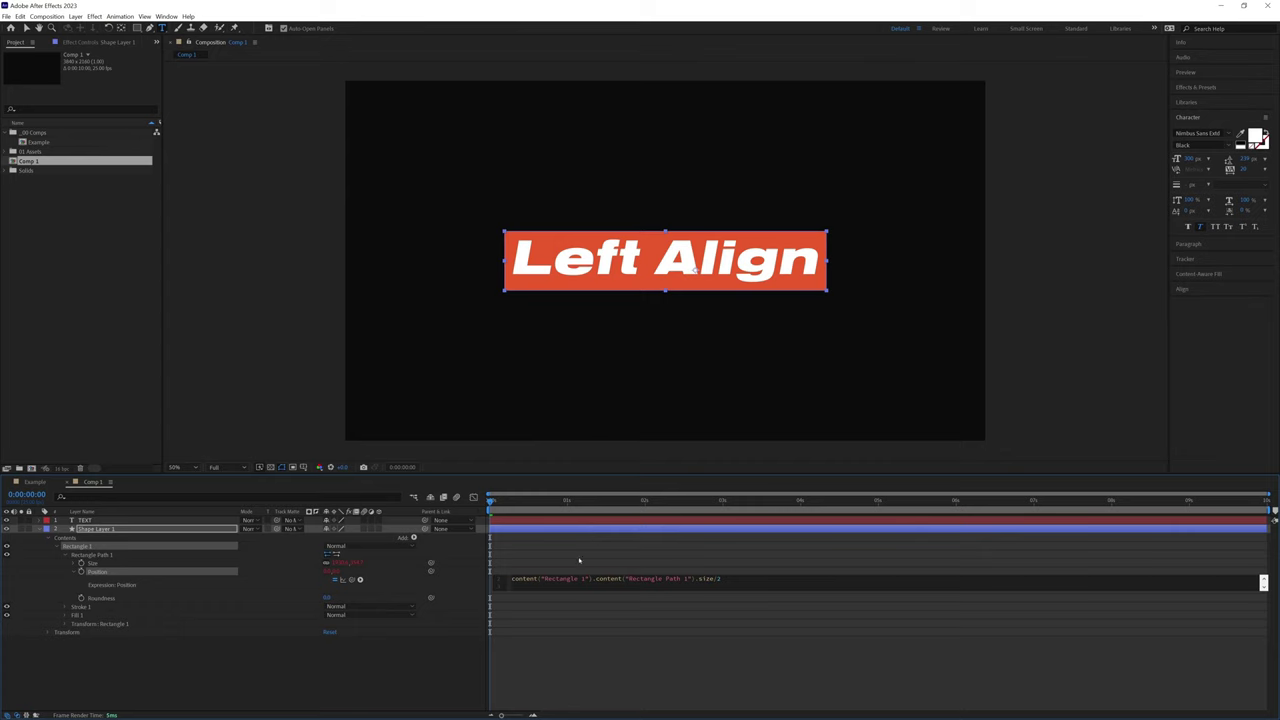
pyautogui.click(578, 560)
pyautogui.click(100, 533)
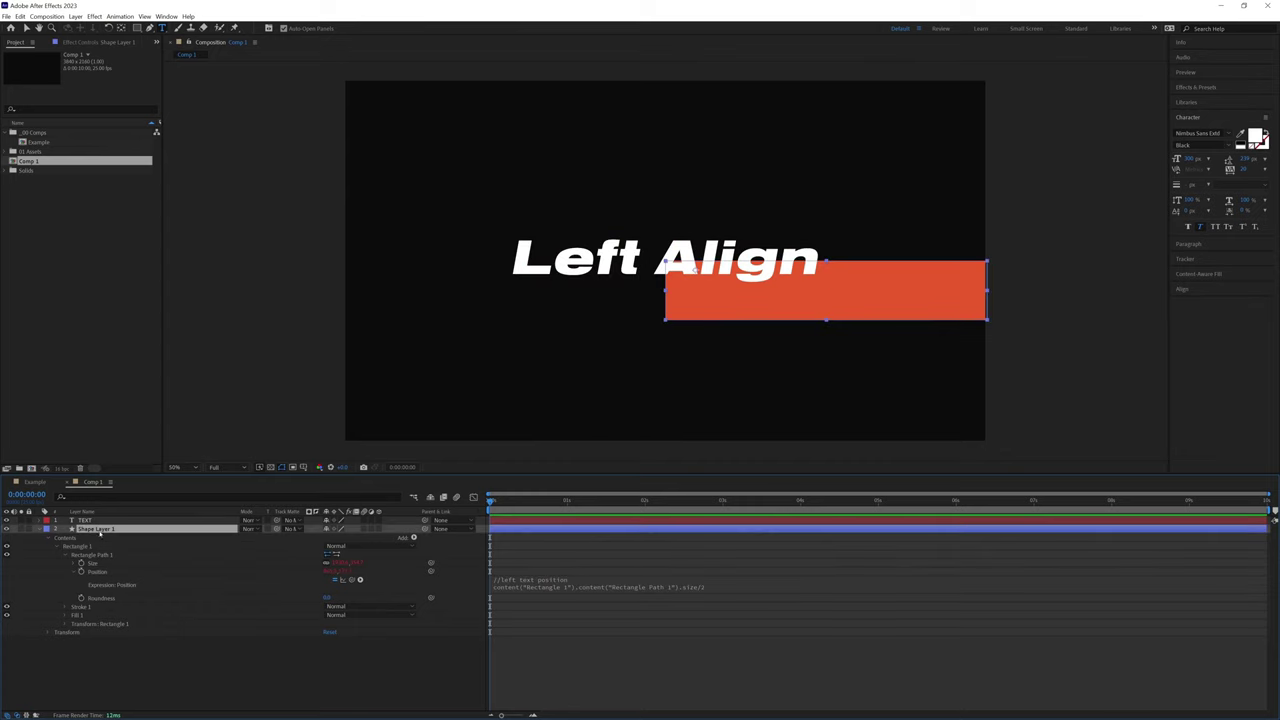
# - Centre the rectangle horizontally and vertically in the comp
pyautogui.click(1188, 289)
pyautogui.click(1247, 203)
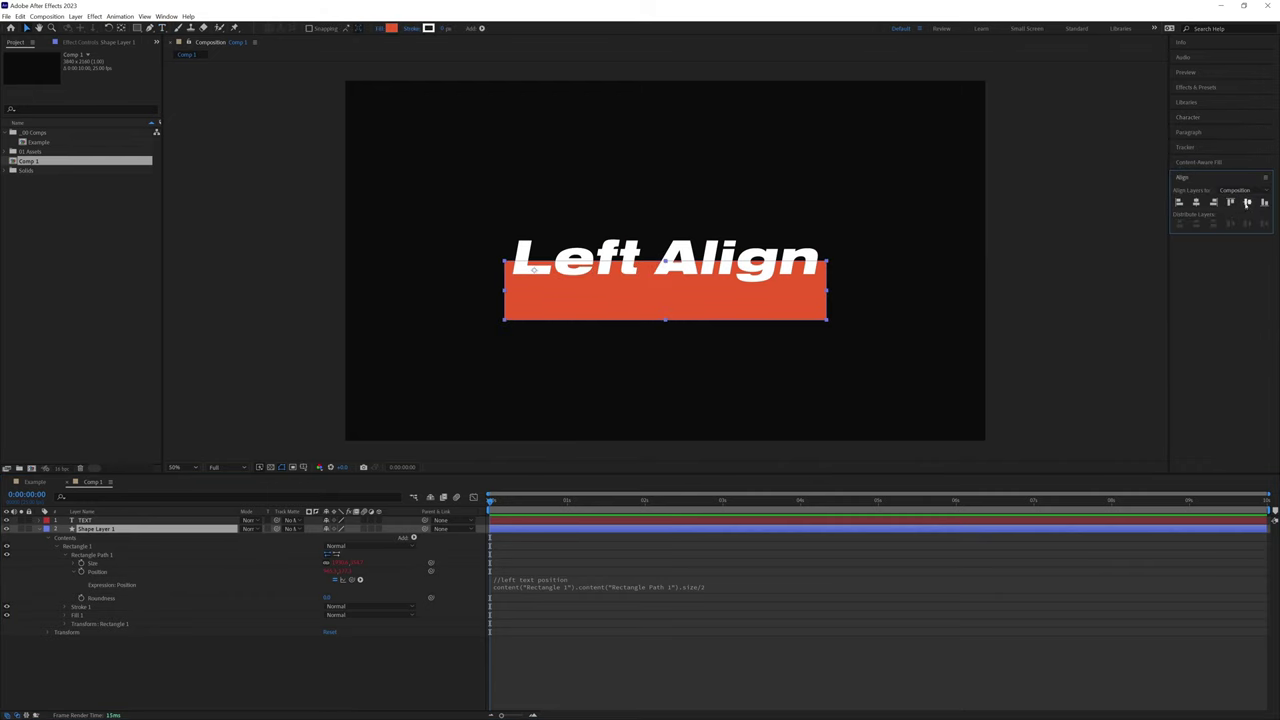
pyautogui.click(1247, 203)
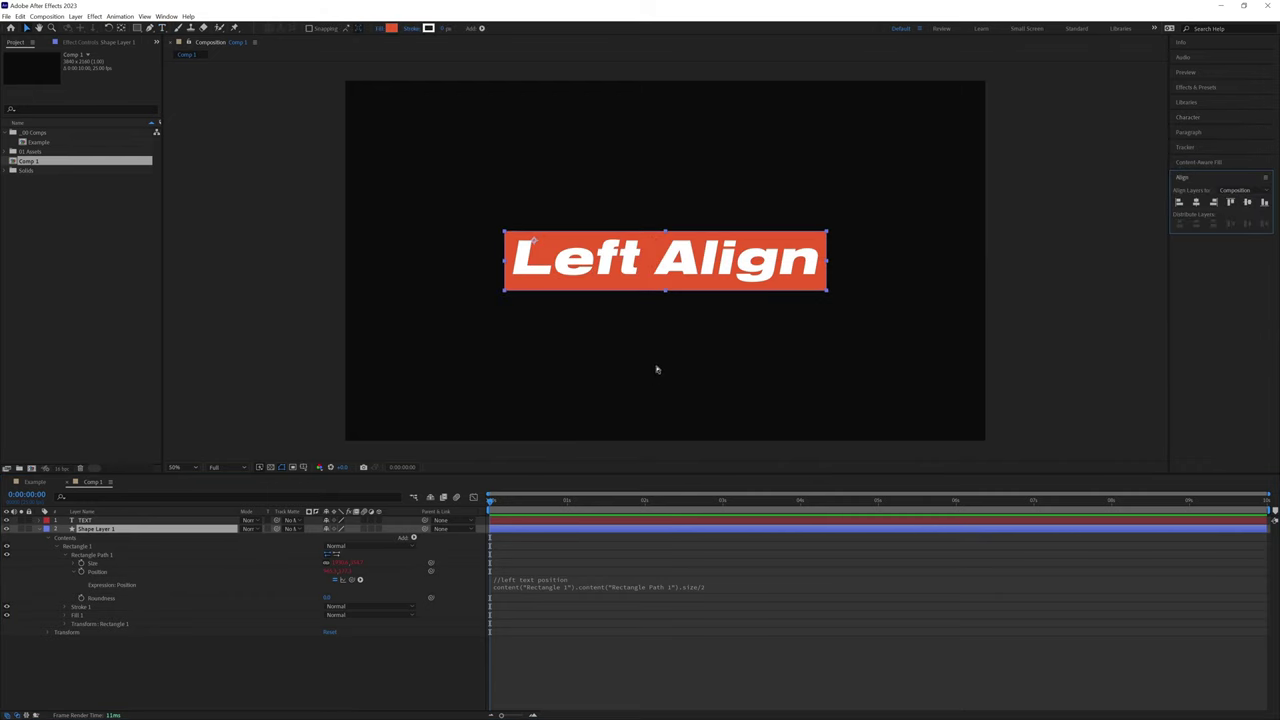
# - Test-type extra letters into Left Align and delete them, confirming the box grows rightward
pyautogui.hotkey('ctrl', 't')
pyautogui.click(690, 270)
pyautogui.write('fdjd')
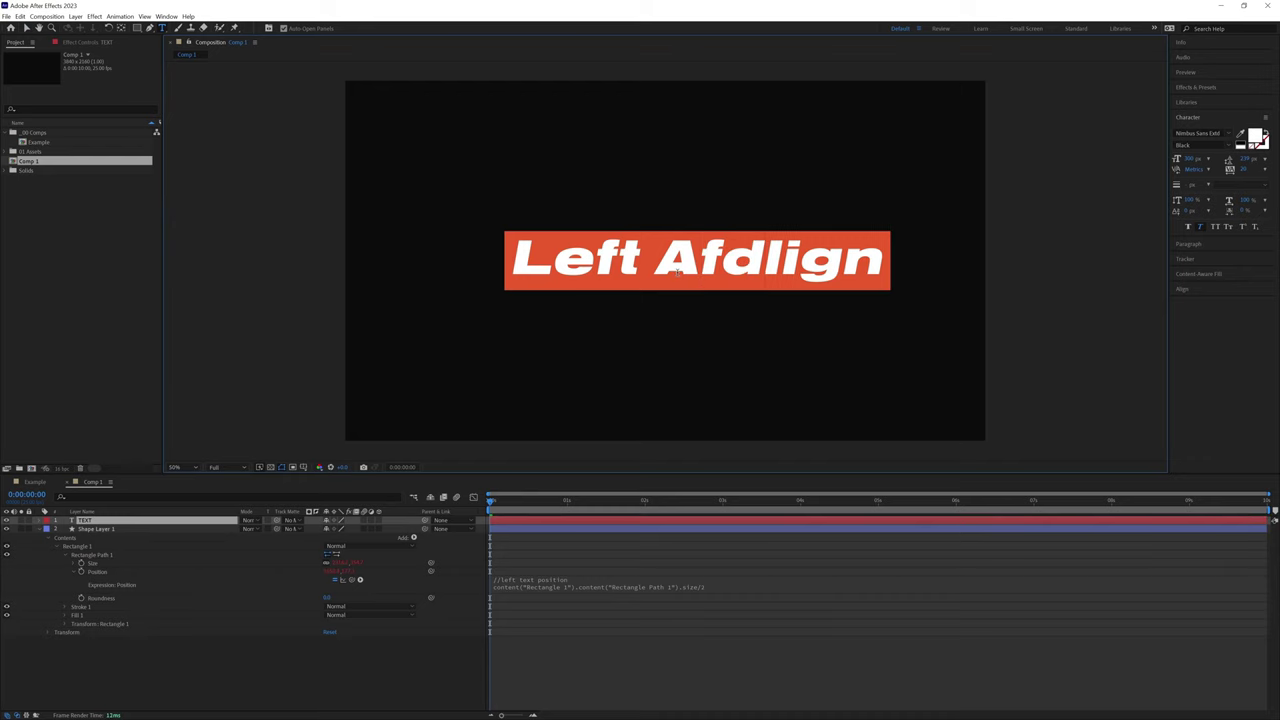
pyautogui.press('BackSpace')
pyautogui.press('BackSpace')
pyautogui.write('fdf')
pyautogui.press('BackSpace')
pyautogui.press('BackSpace')
pyautogui.press('BackSpace')
pyautogui.press('BackSpace')
pyautogui.press('BackSpace')
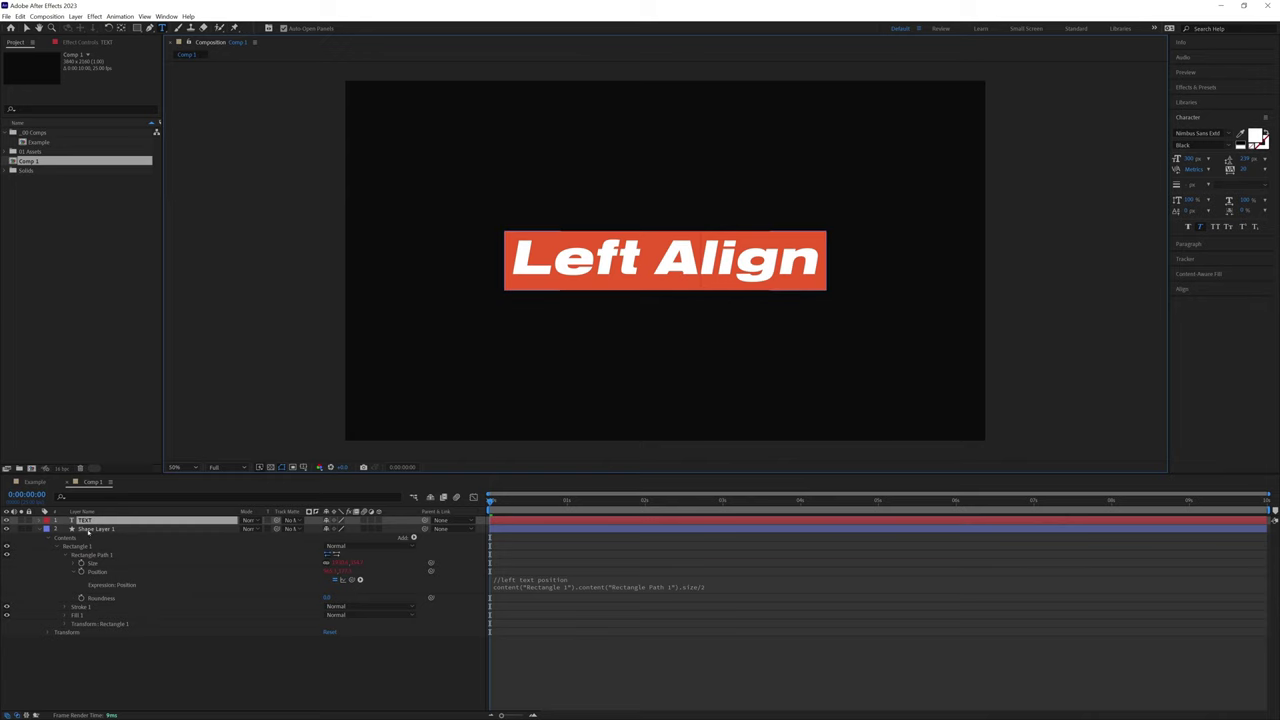
# - Right-align the TEXT layer's paragraph and line the text up with the rectangle's left edge
pyautogui.click(86, 529)
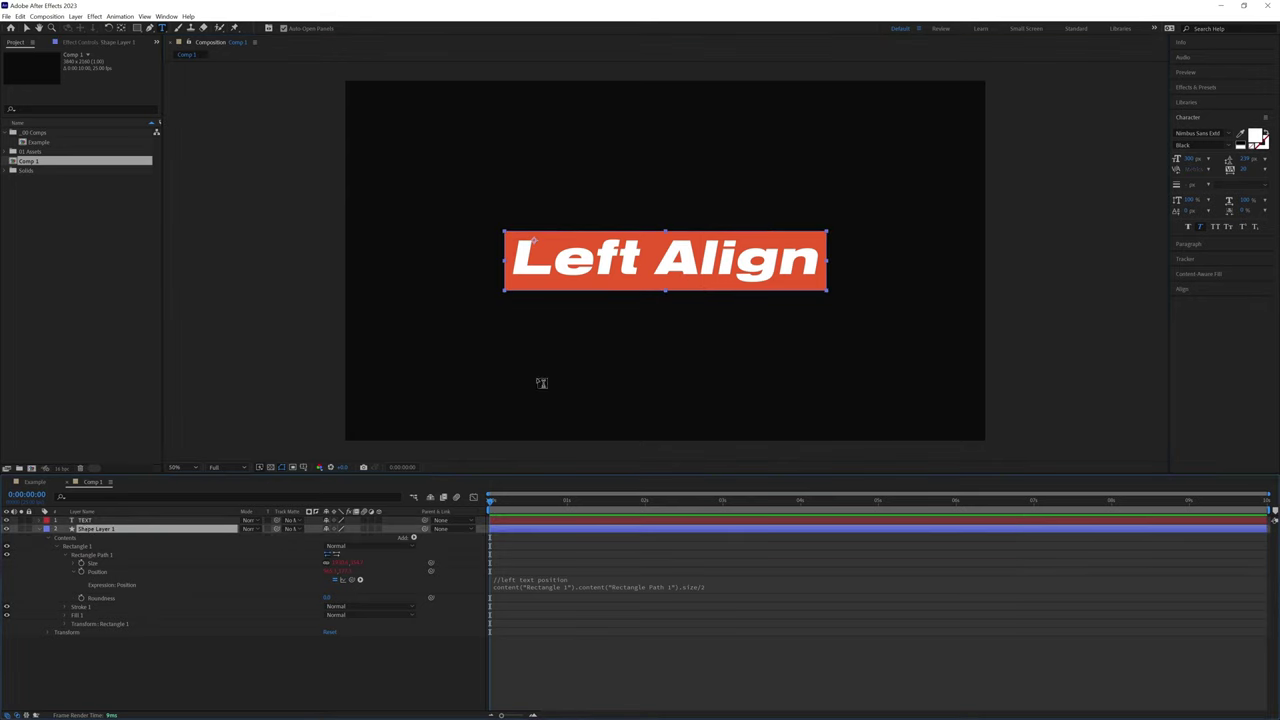
pyautogui.click(84, 521)
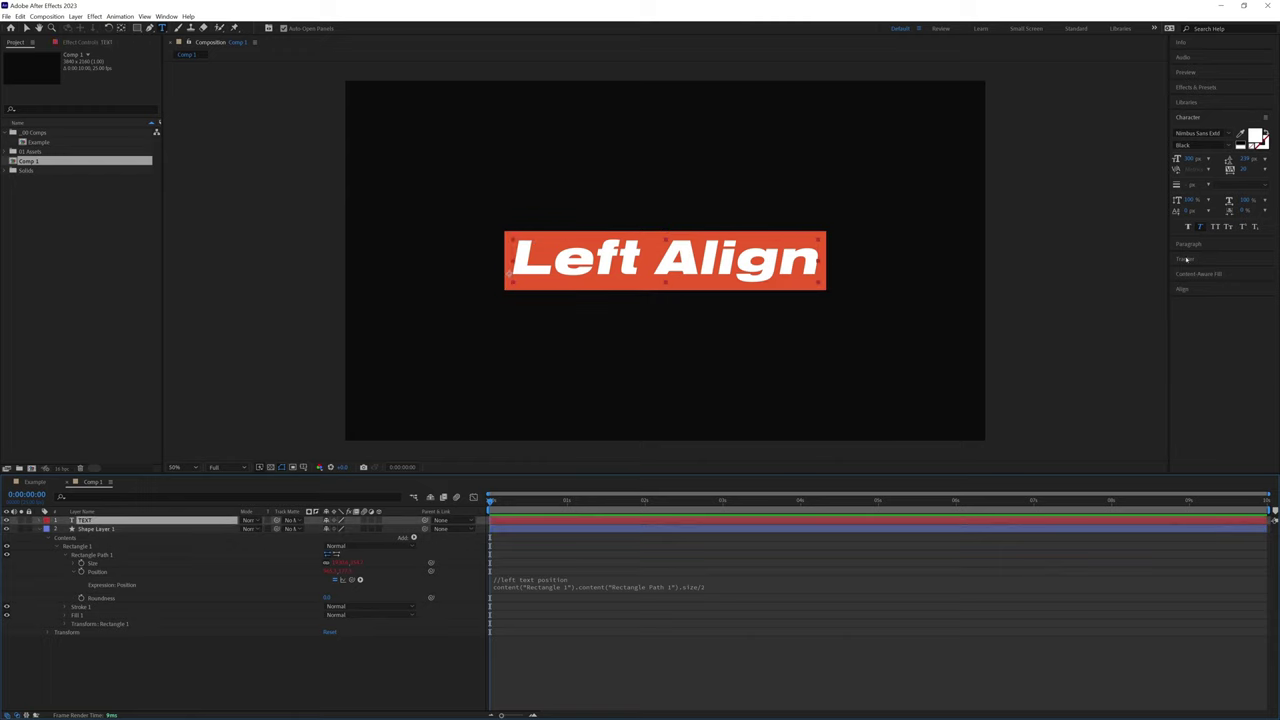
pyautogui.click(1182, 288)
pyautogui.click(1189, 132)
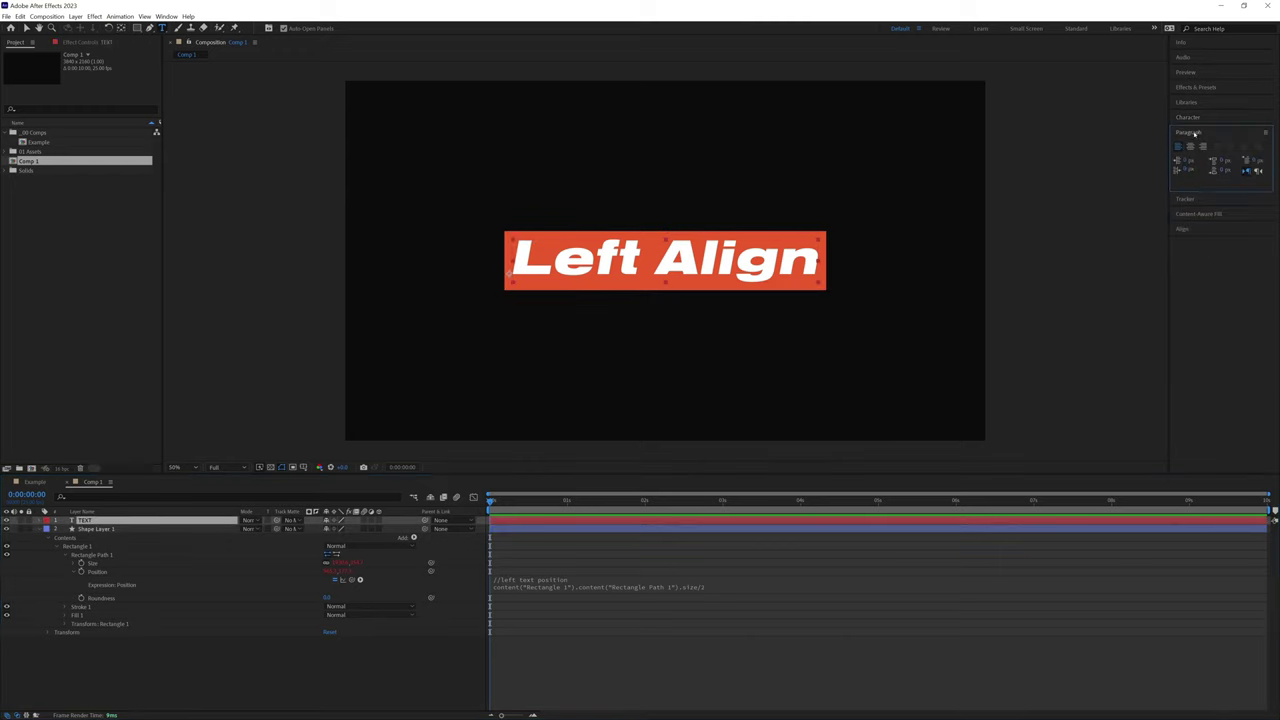
pyautogui.click(1200, 147)
pyautogui.click(1183, 229)
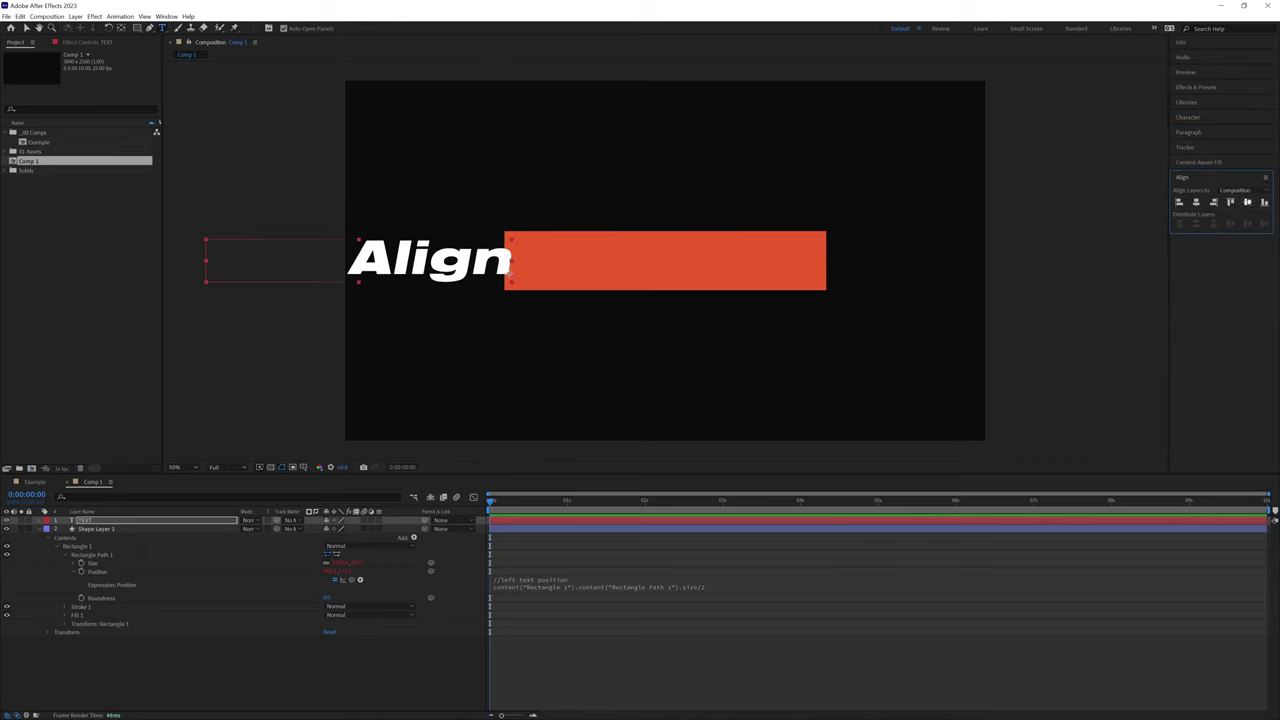
pyautogui.click(1179, 201)
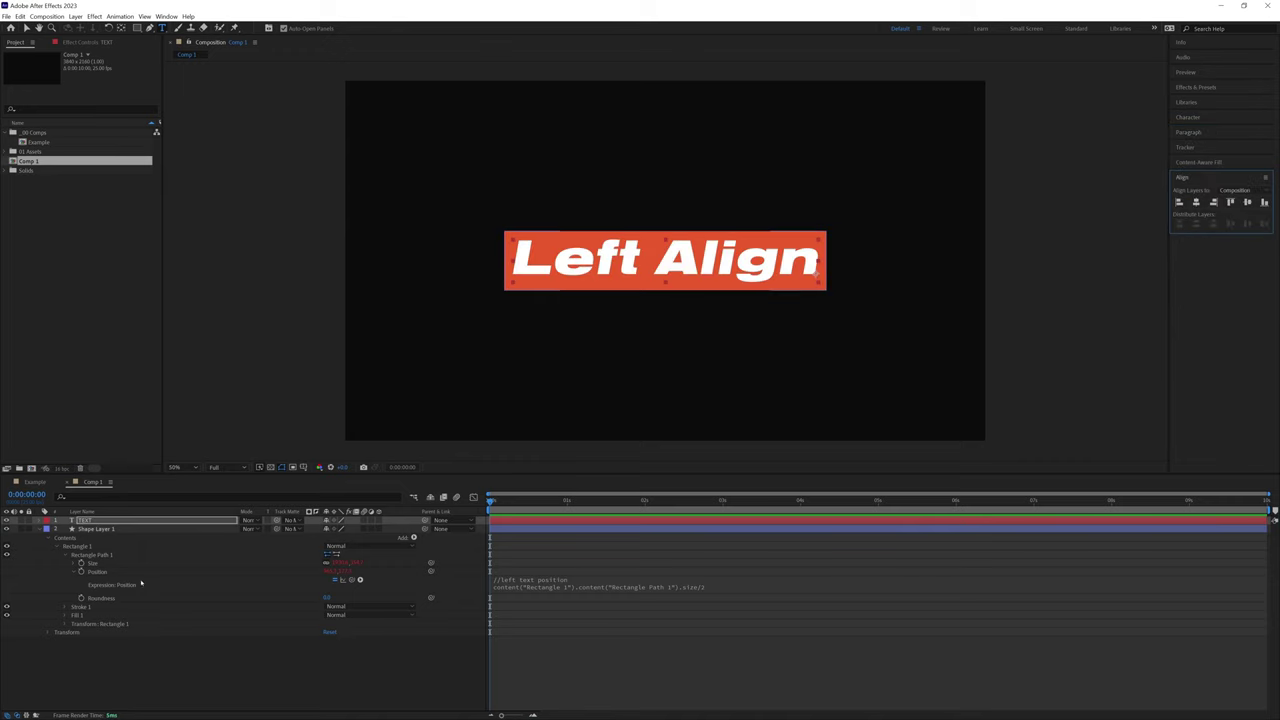
# - In WordPad, compare the /2 and /-2 endings and select the right text position expression
pyautogui.hotkey('alt', 'Tab')
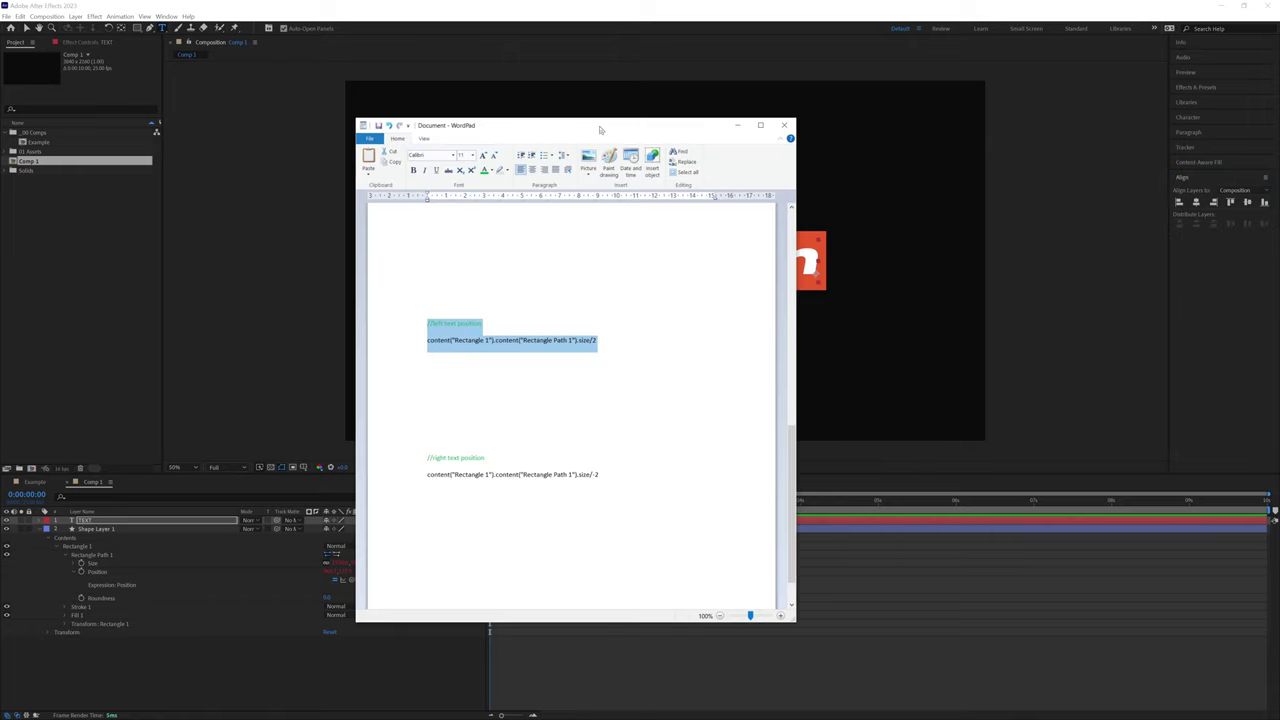
pyautogui.moveTo(612, 461); pyautogui.dragTo(431, 445)
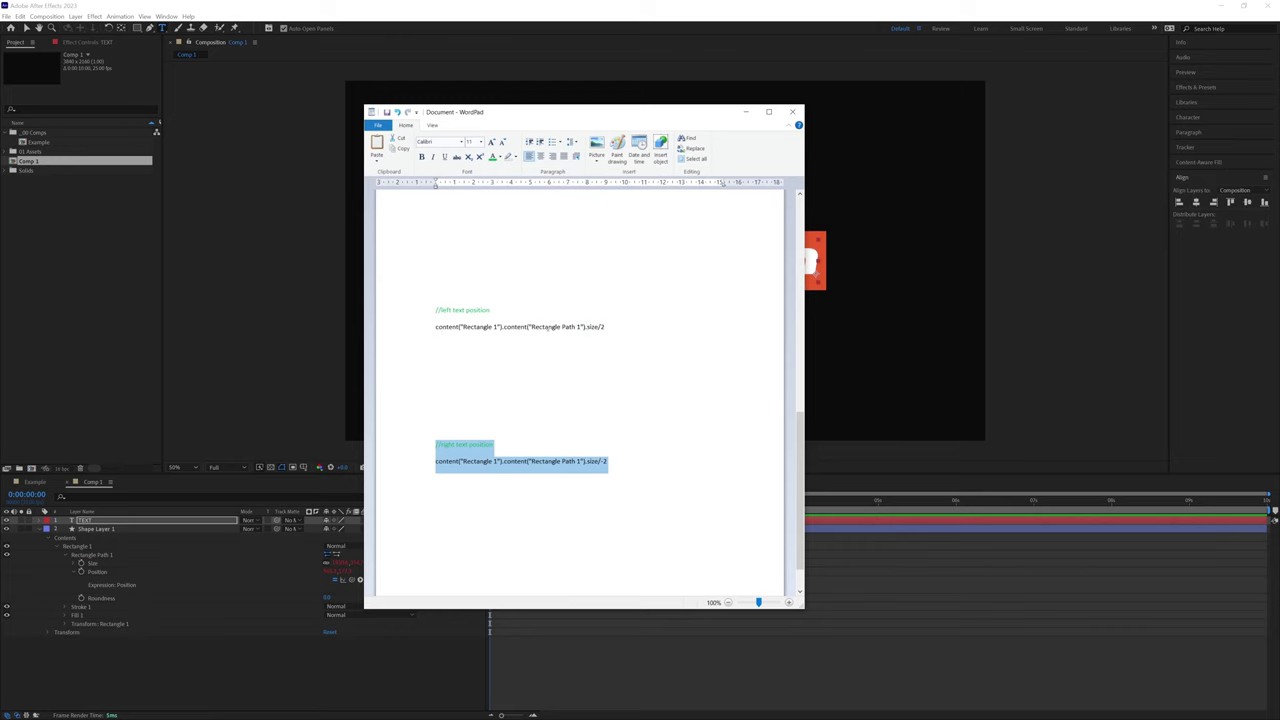
pyautogui.moveTo(599, 326); pyautogui.dragTo(606, 327)
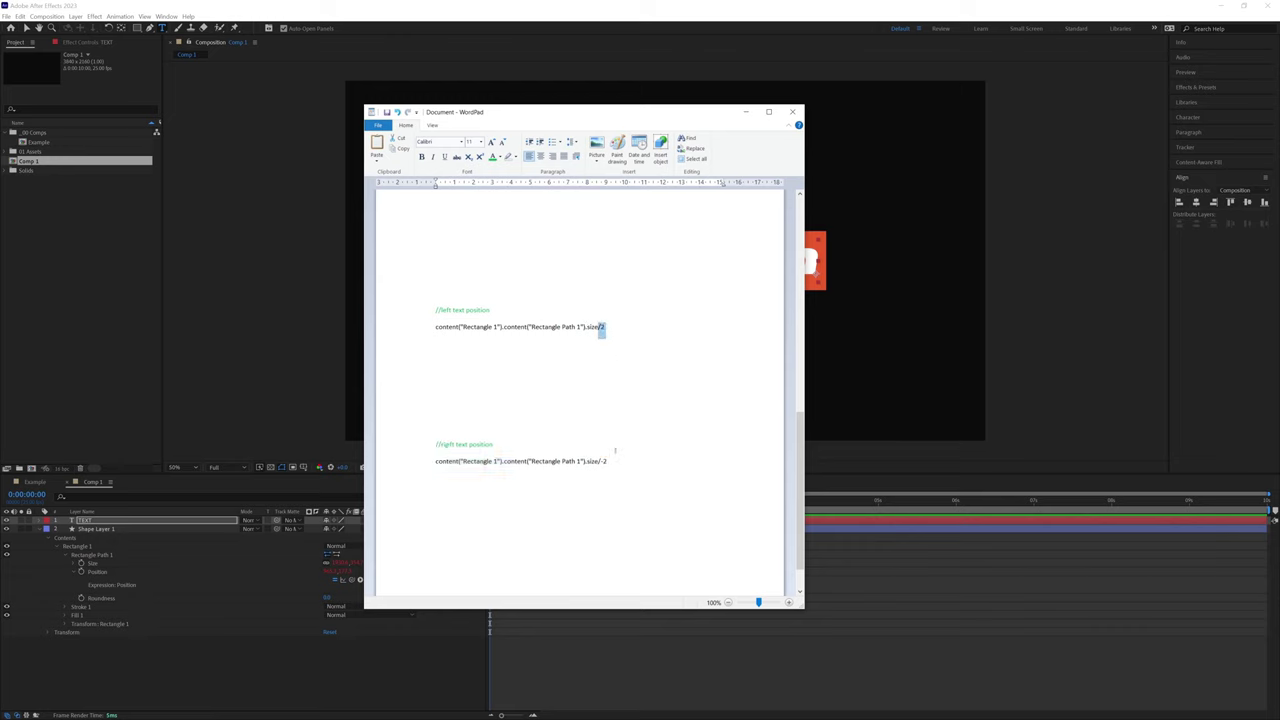
pyautogui.moveTo(603, 461); pyautogui.dragTo(612, 461)
pyautogui.moveTo(440, 455); pyautogui.dragTo(442, 444)
pyautogui.hotkey('ctrl', 'z')
pyautogui.moveTo(612, 464); pyautogui.dragTo(432, 449)
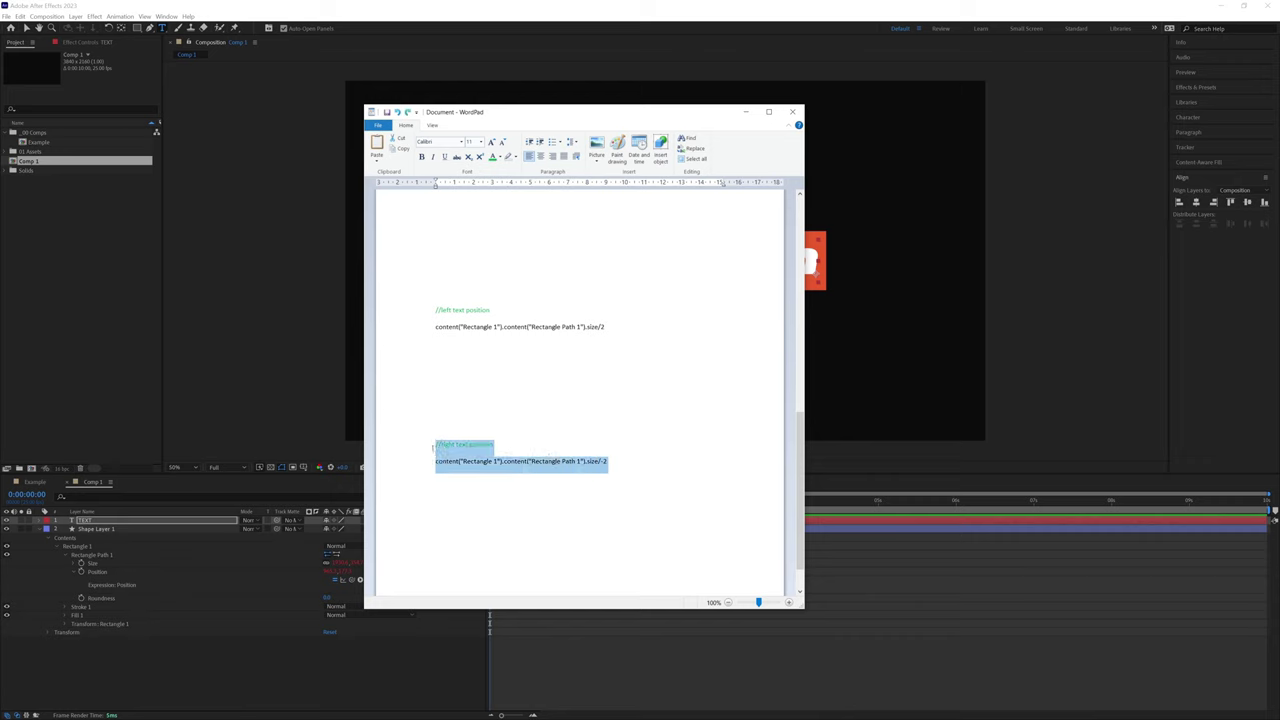
pyautogui.moveTo(523, 112); pyautogui.dragTo(1047, 112)
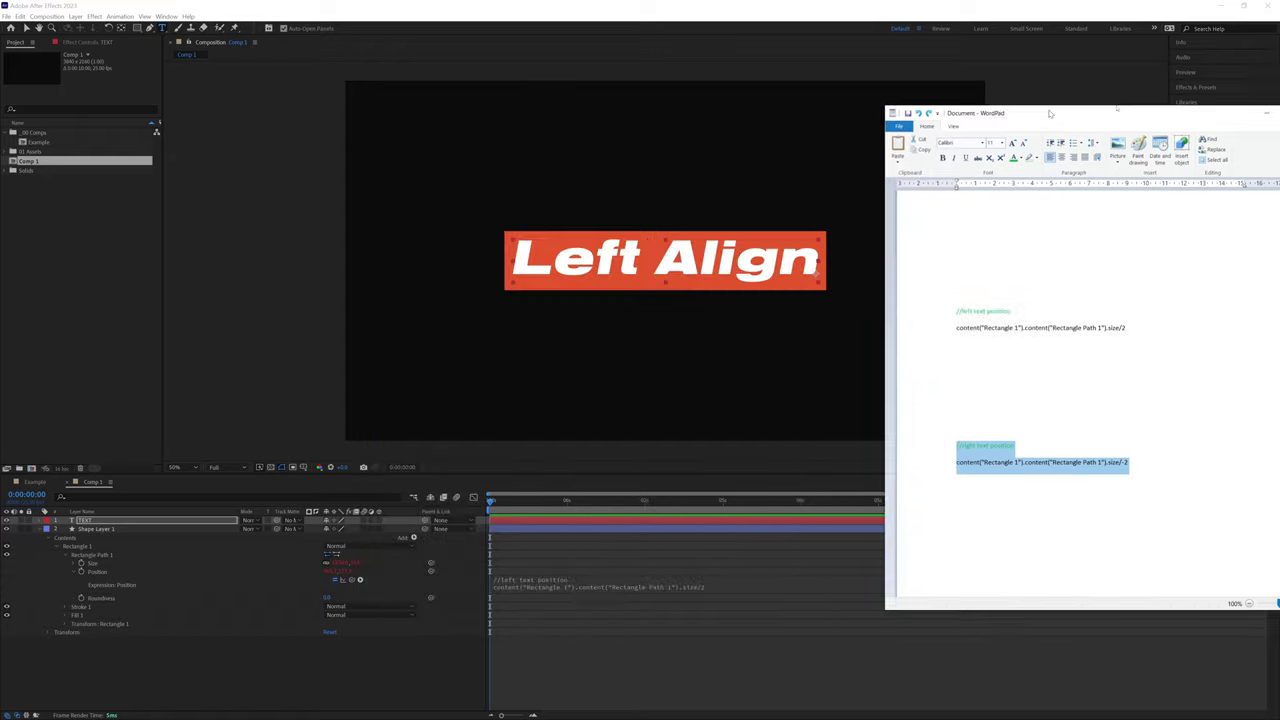
pyautogui.click(443, 565)
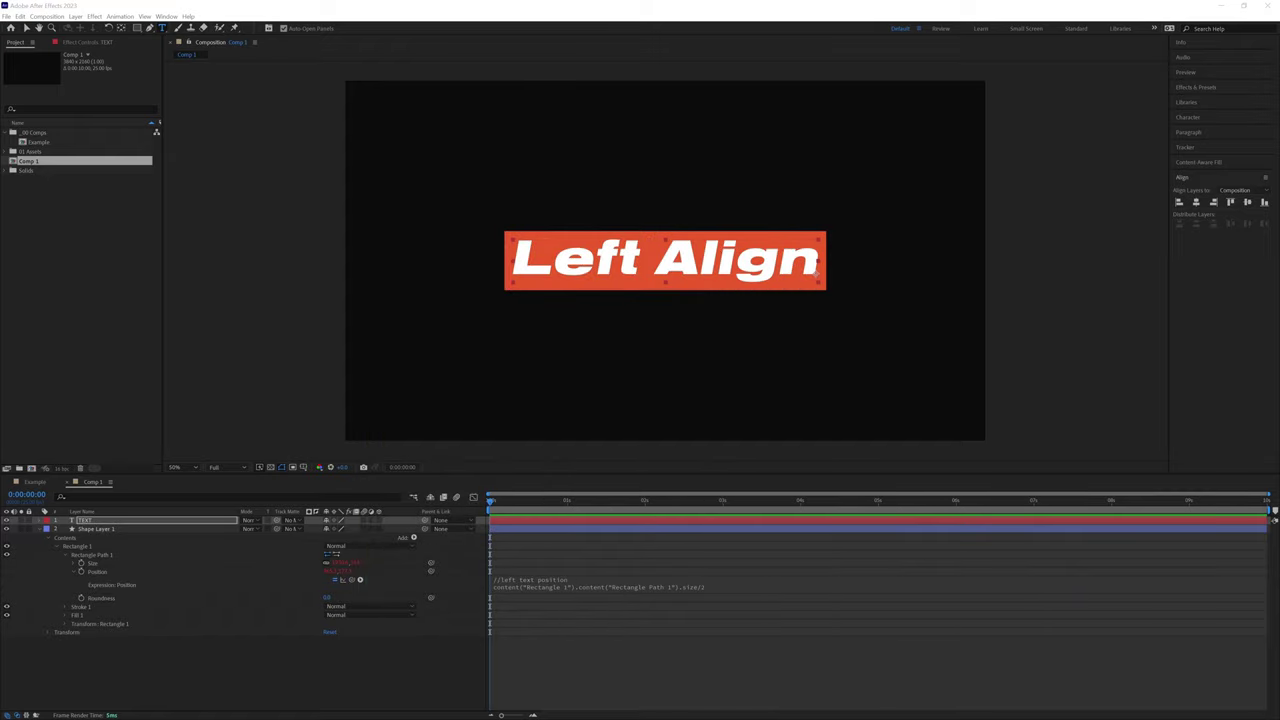
# - Replace the Position expression with the size/-2 version and drag the rectangle back onto the text
pyautogui.click(99, 572)
pyautogui.click(550, 581)
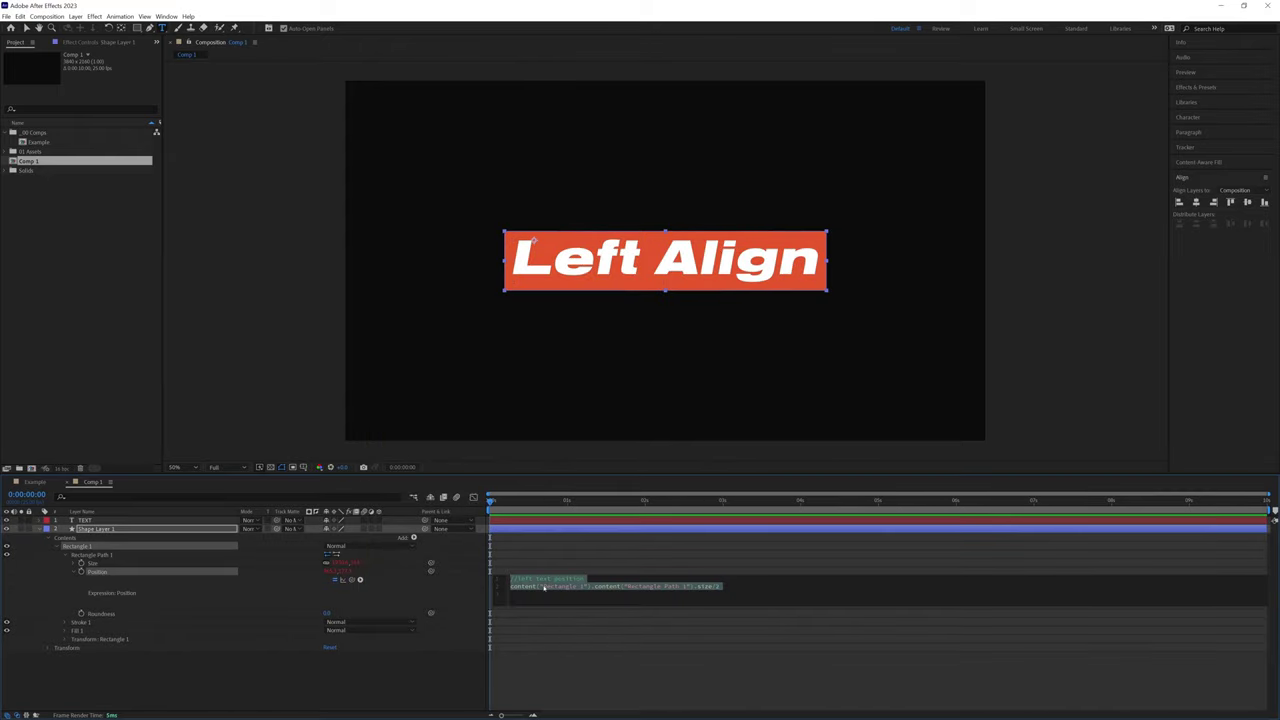
pyautogui.press('BackSpace')
pyautogui.write('//right text position content("Rectangle 1").content("Rectangle Path 1").size/2')
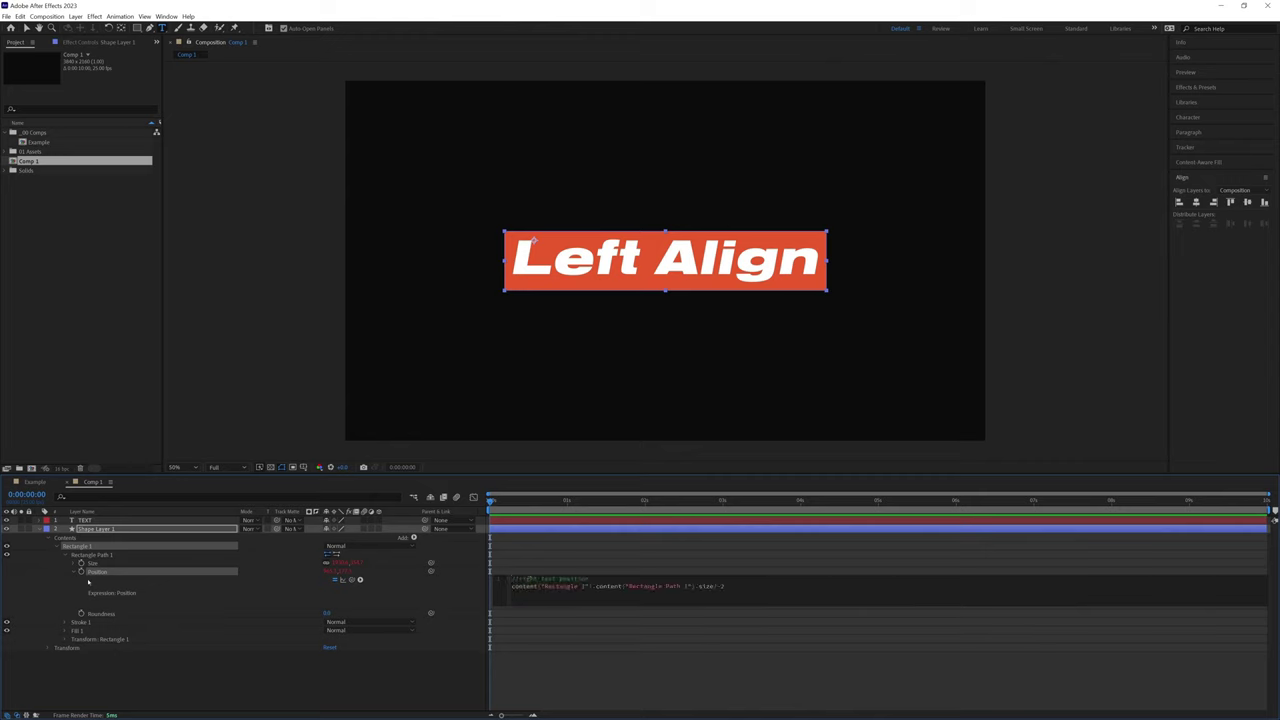
pyautogui.click(550, 561)
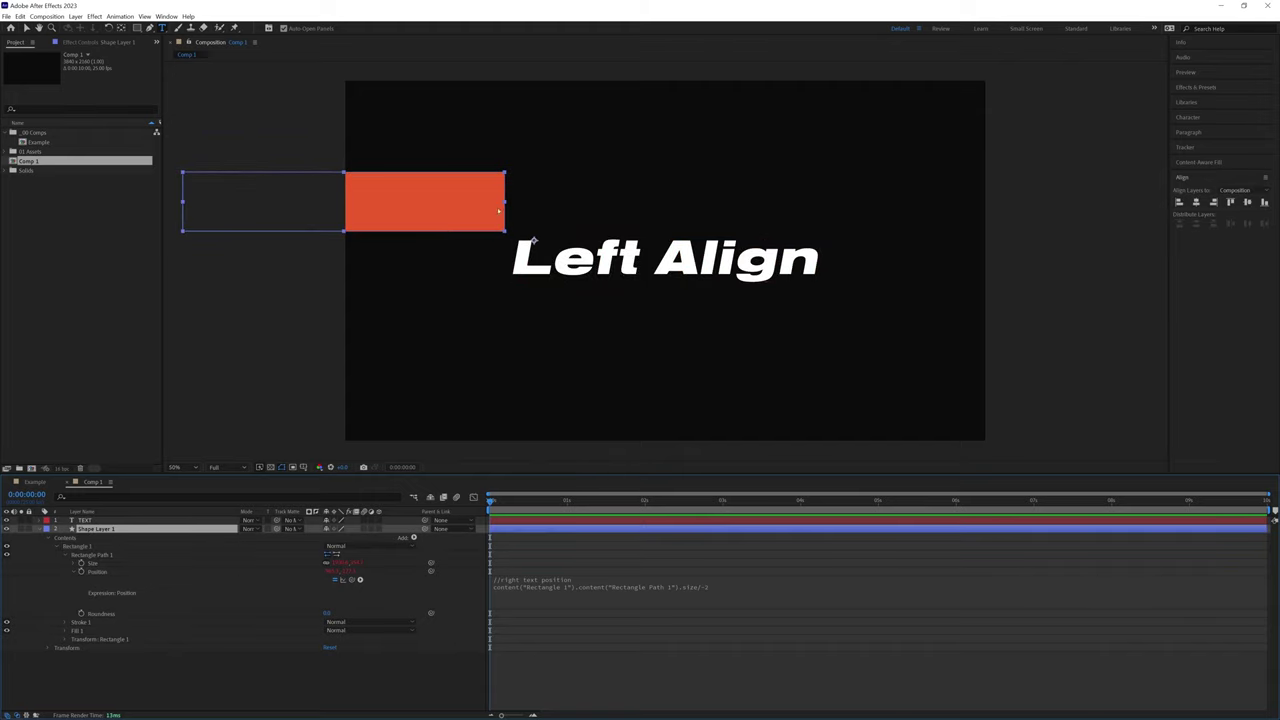
pyautogui.press('v')
pyautogui.moveTo(534, 241)
pyautogui.mouseDown()
pyautogui.moveTo(898, 290)
pyautogui.moveTo(852, 300)
pyautogui.mouseUp()
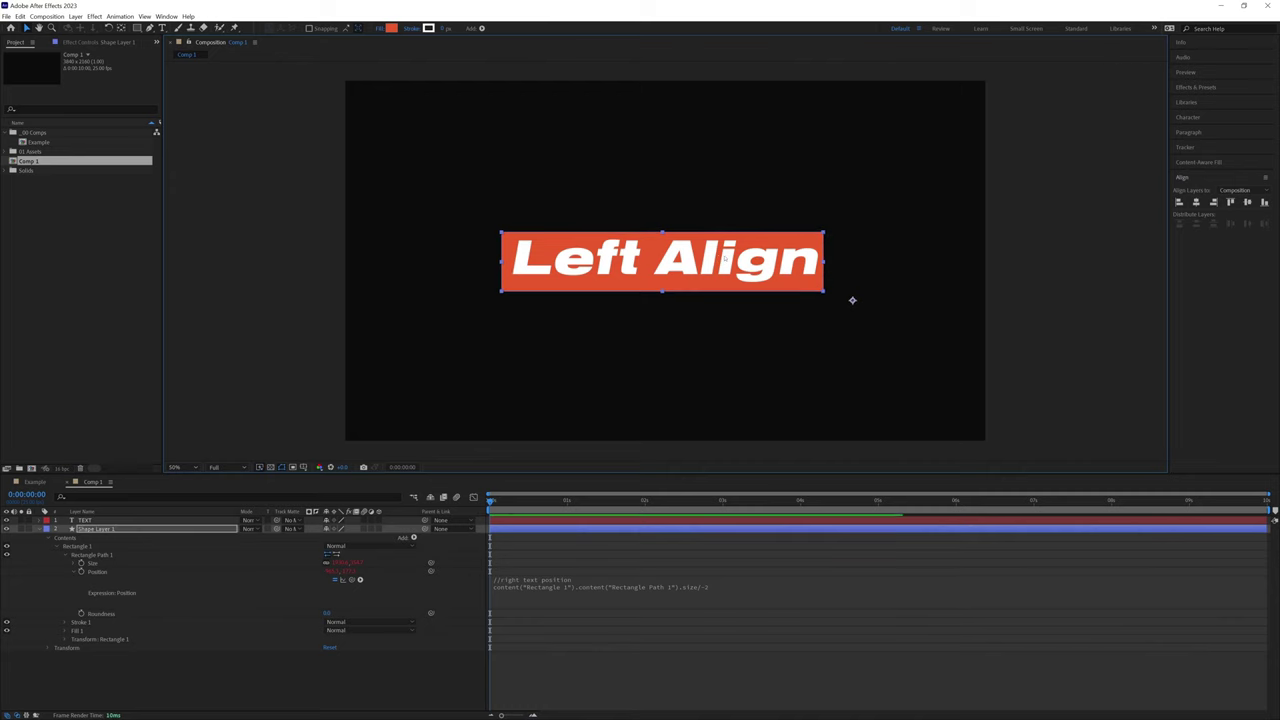
# - Replace the word Left with Right so the title reads 'Right Align'
pyautogui.click(852, 300)
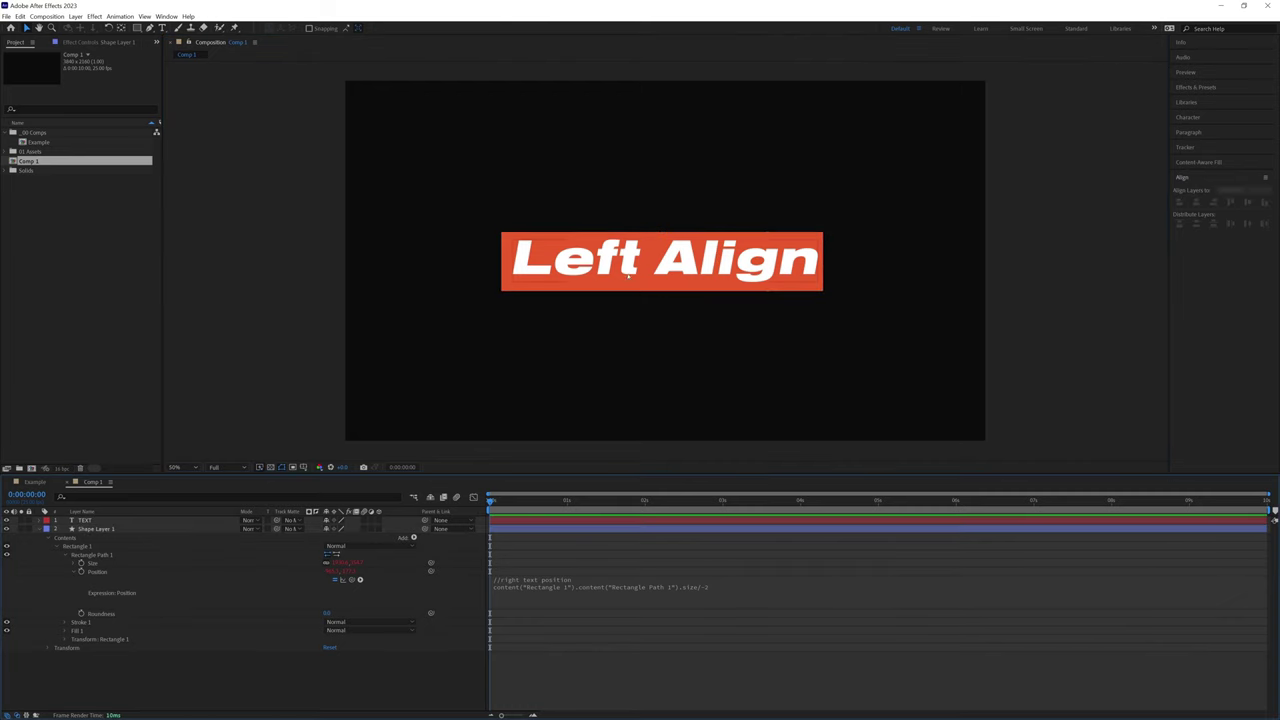
pyautogui.hotkey('ctrl', 't')
pyautogui.moveTo(646, 255); pyautogui.dragTo(519, 251)
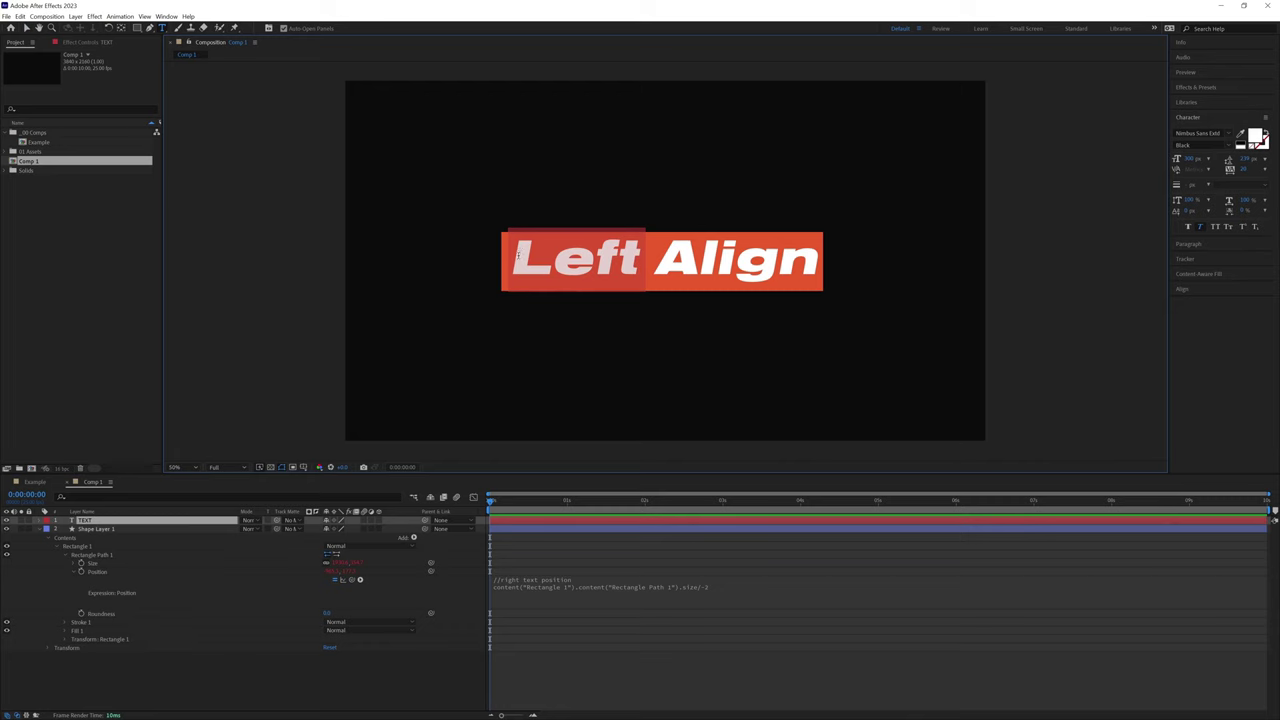
pyautogui.write('Right')
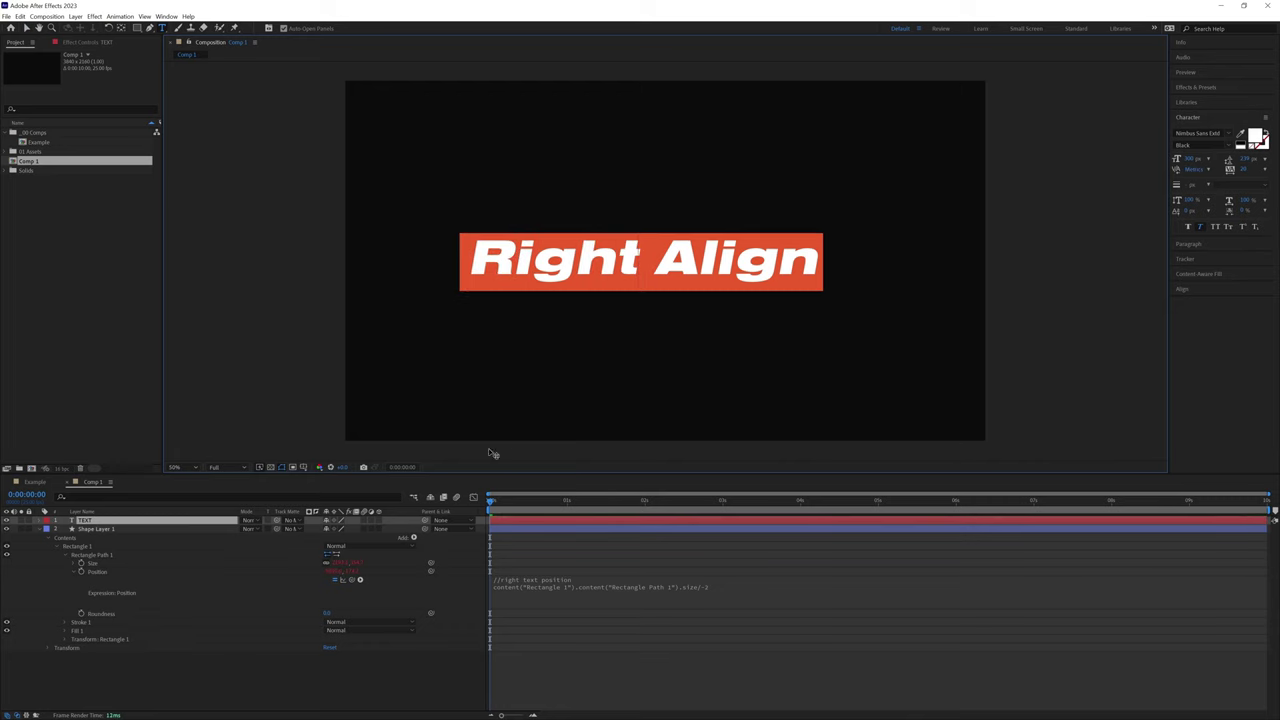